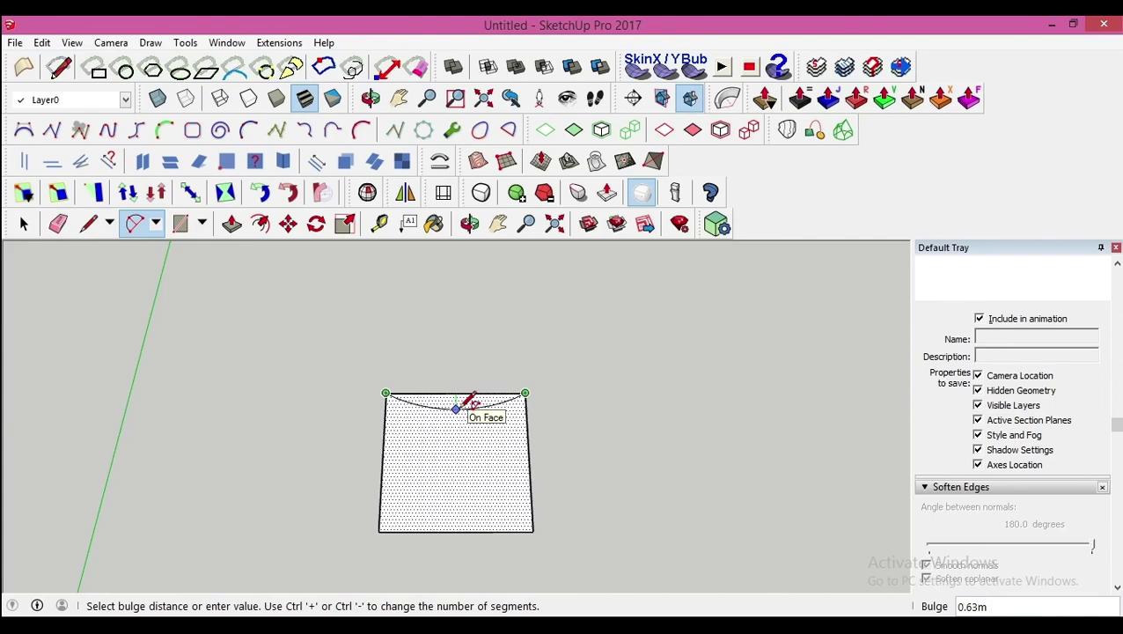
Draw two inward-curving arcs, each with a bulge of about 0.6 m, across the square's upper and lower edges.
click(469, 403)
click(379, 530)
click(532, 531)
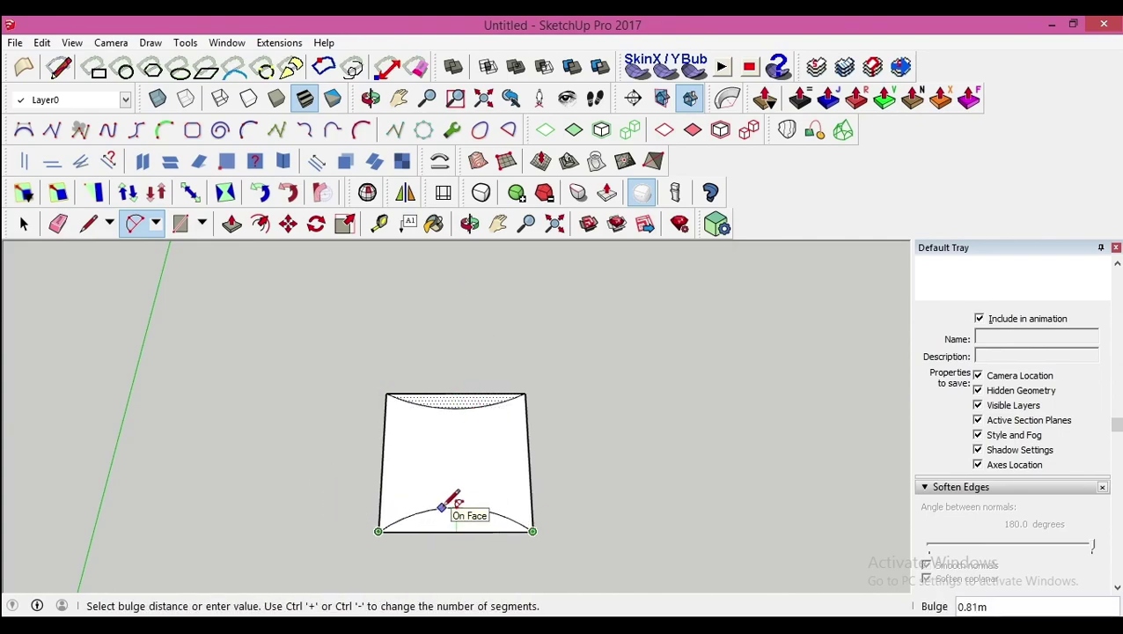
click(443, 507)
Delete the two straight edges outside the arcs so that the square has concave curved sides.
key(space)
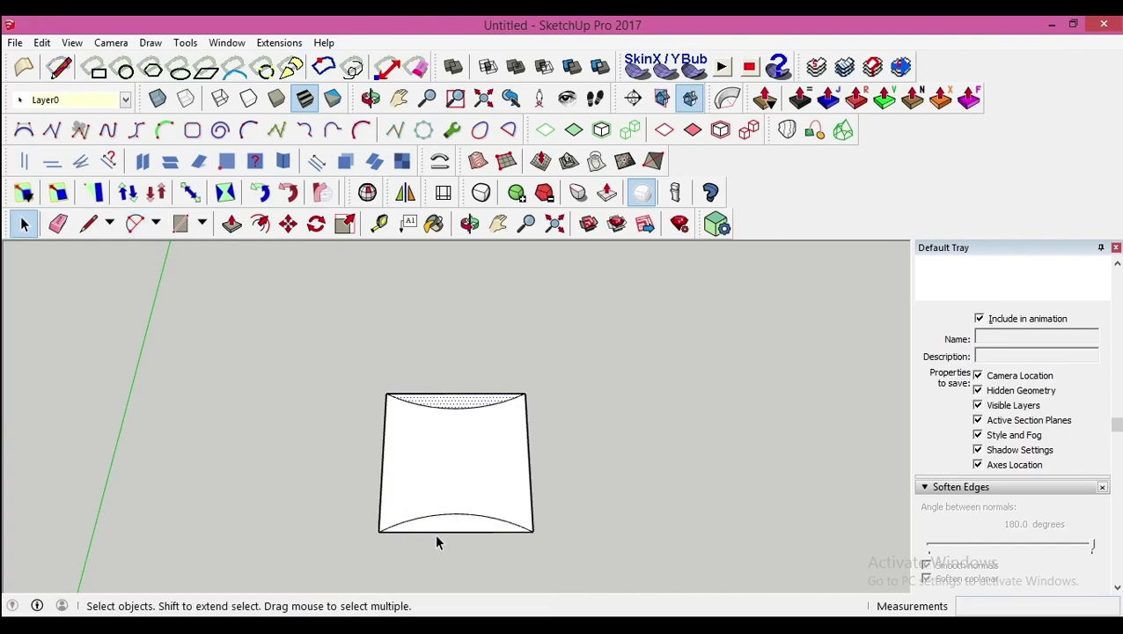
key(Delete)
key(Delete)
Set the segment count of both side arcs to 30.
scroll(444, 440, down, 3)
middle_drag(446, 458, 481, 566)
double_click(480, 509)
click(480, 508)
scroll(1007, 344, up, 10)
click(1027, 342)
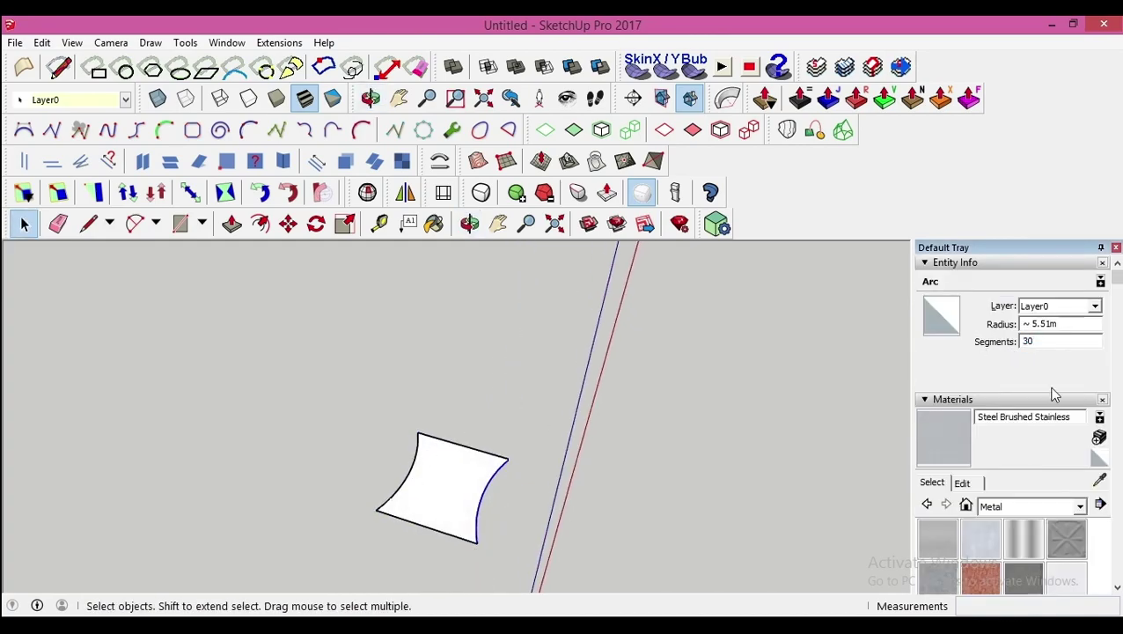
key(Return)
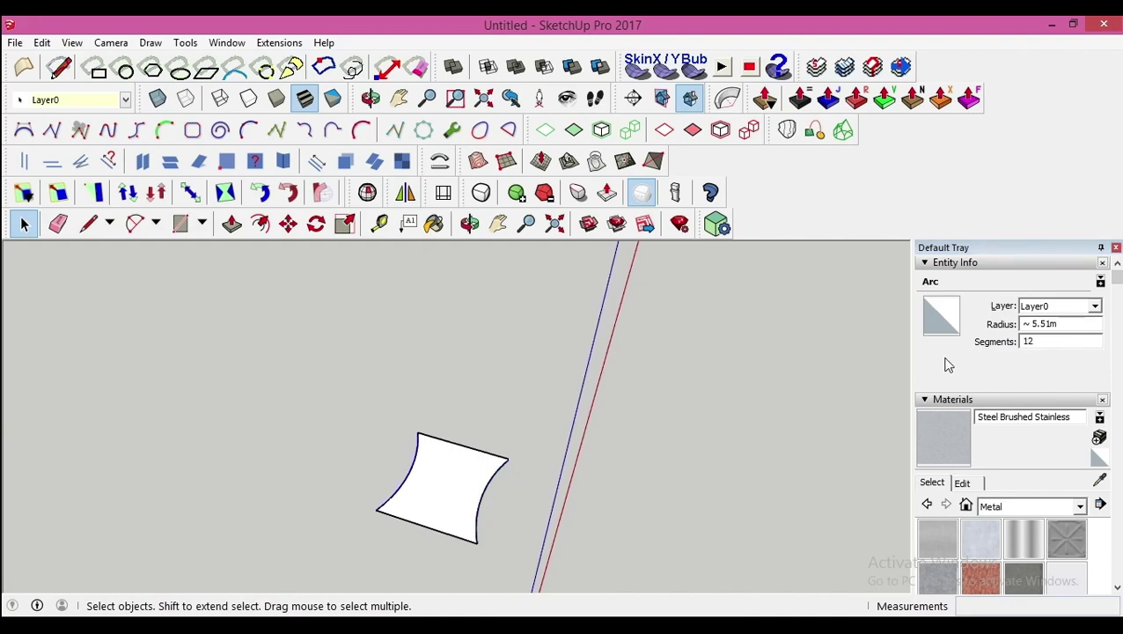
click(1043, 343)
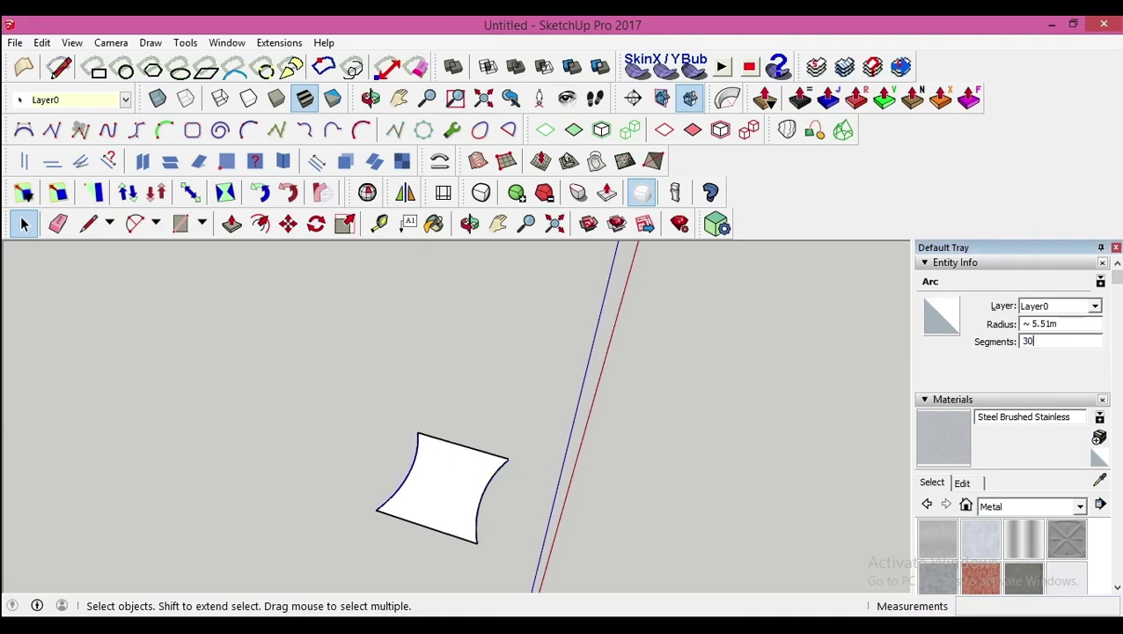
click(435, 518)
Select the whole curved-sided shape and rotate it upright from its end edge.
middle_drag(435, 517, 315, 437)
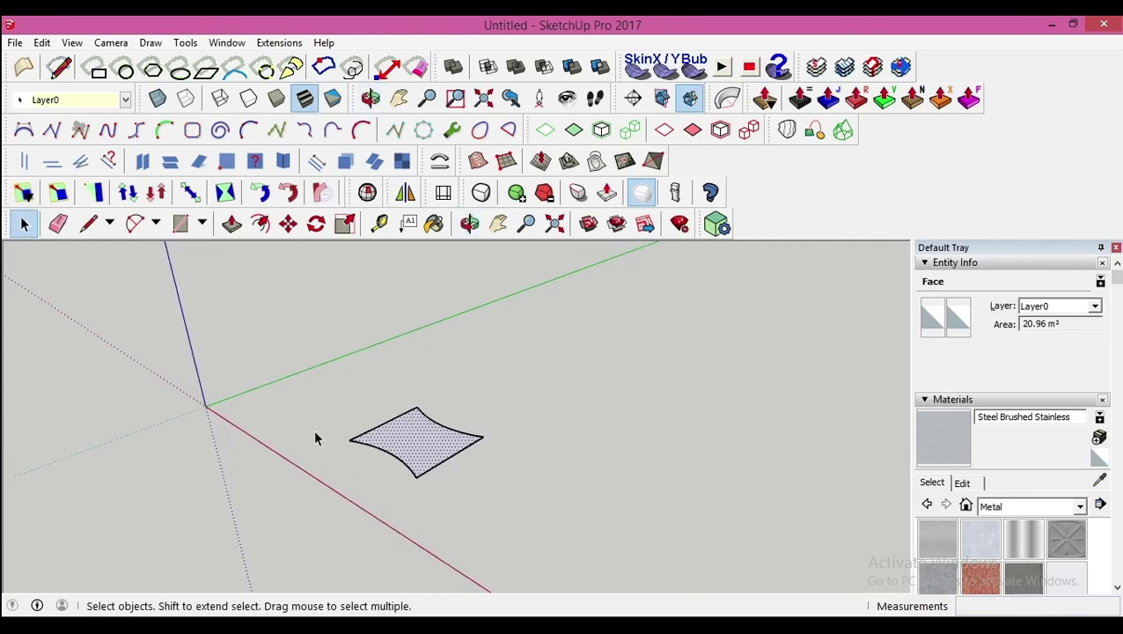
middle_drag(403, 439, 522, 399)
key(q)
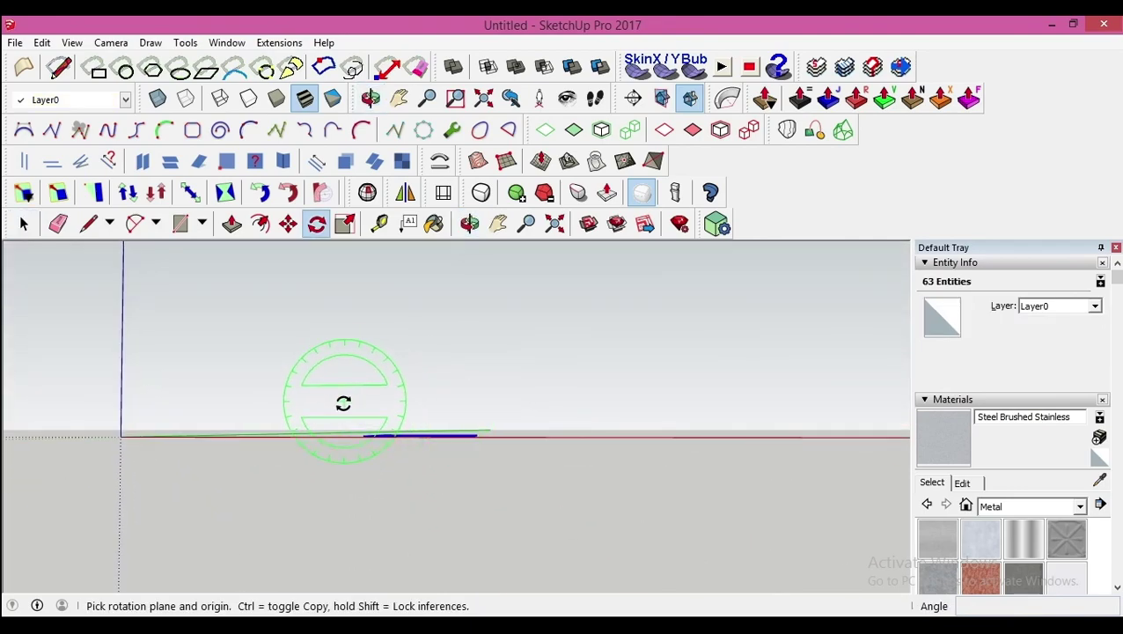
middle_drag(343, 401, 322, 379)
drag(370, 440, 476, 440)
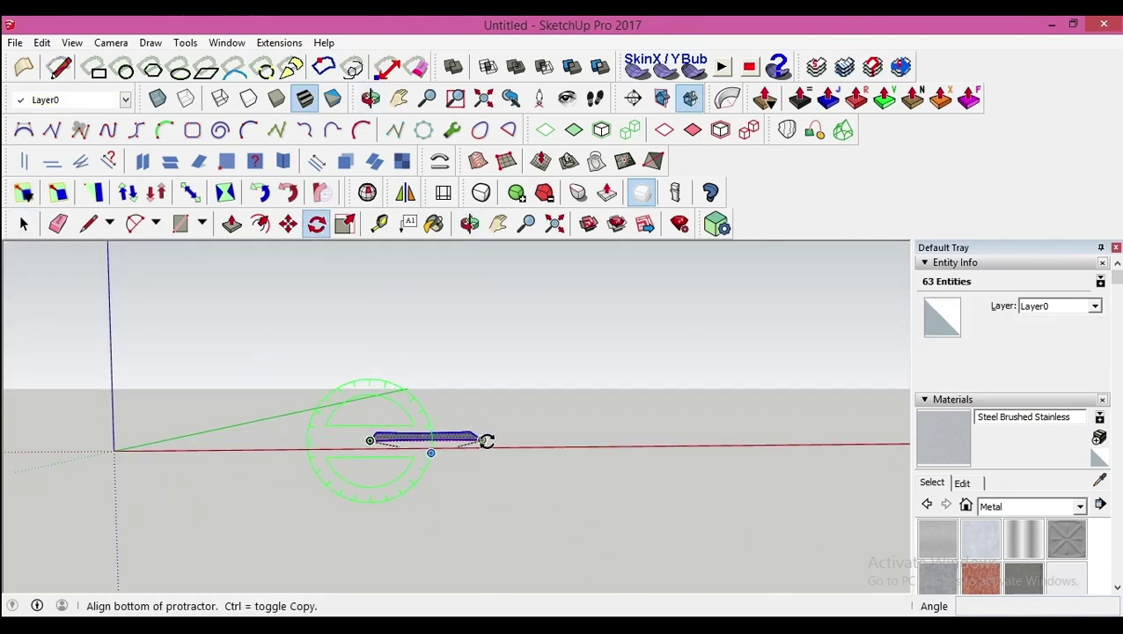
click(486, 440)
click(370, 336)
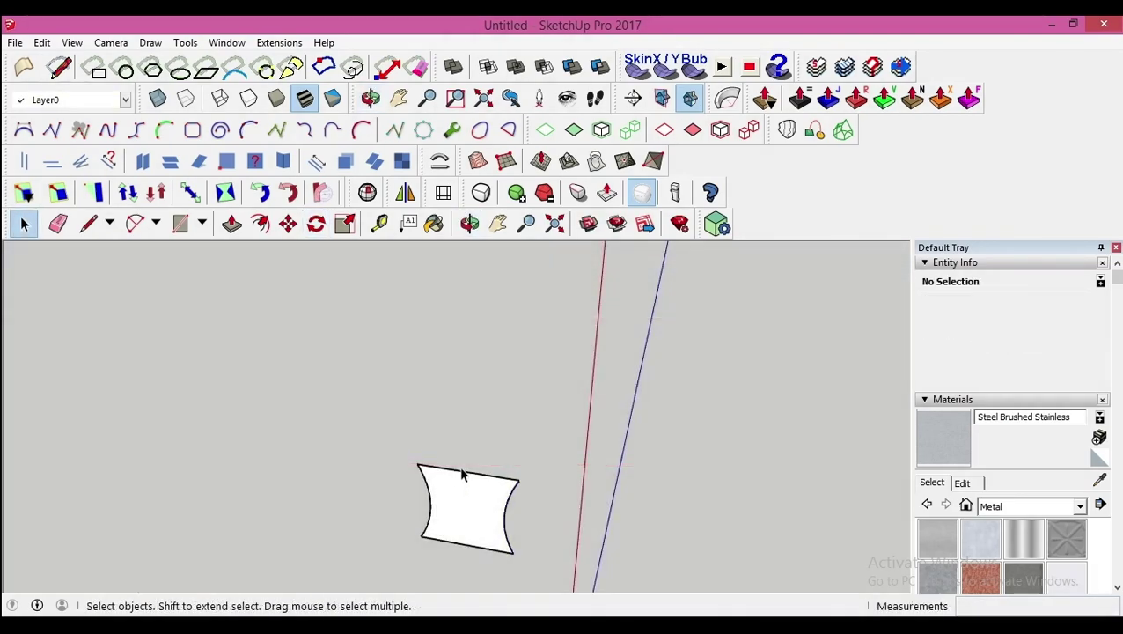
Copy the upper and lower straight edges of the upright face about 10.5 m off to its side.
click(459, 469)
mouse_move(459, 469)
middle_down()
mouse_move(441, 506)
mouse_move(467, 514)
mouse_move(329, 470)
middle_up()
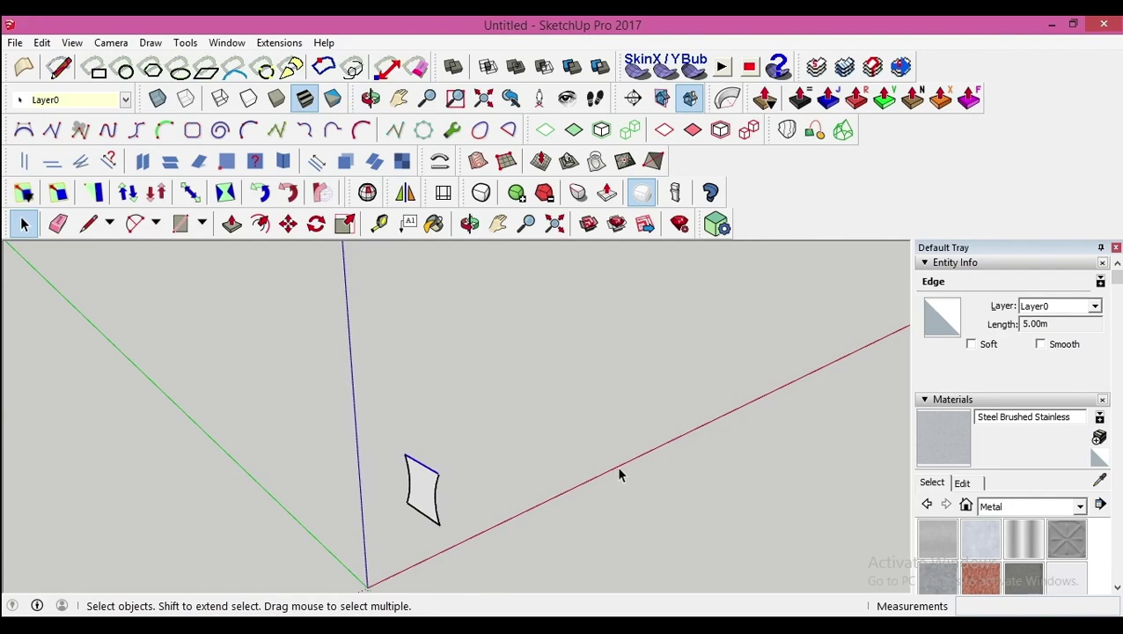
middle_drag(621, 471, 410, 490)
shift+click(412, 524)
key(m)
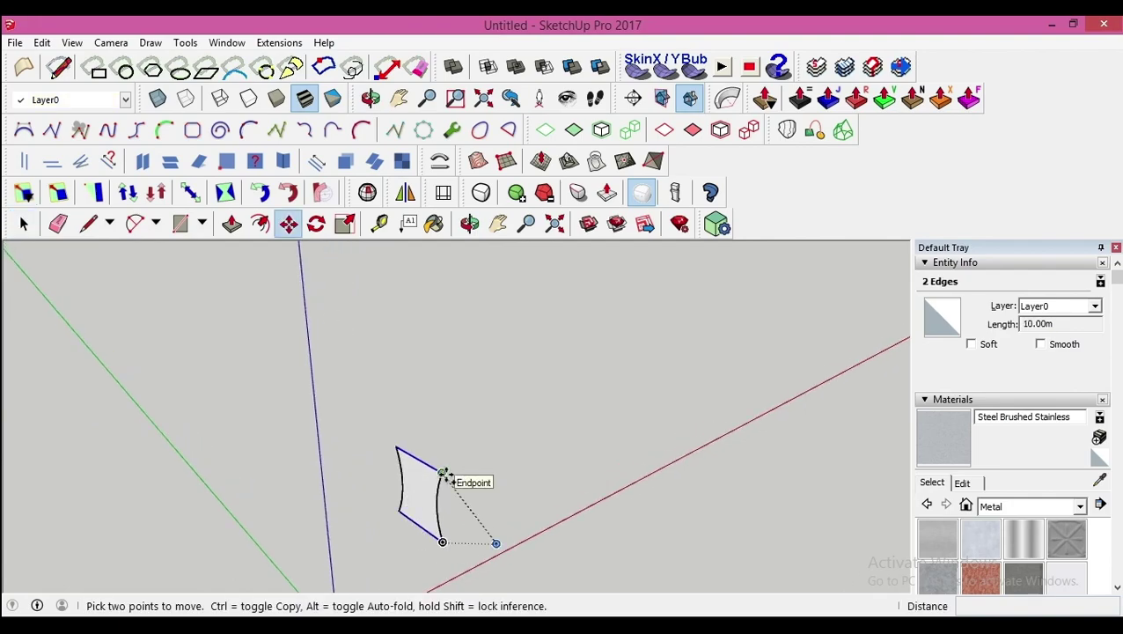
click(444, 475)
key(ctrl)
click(358, 417)
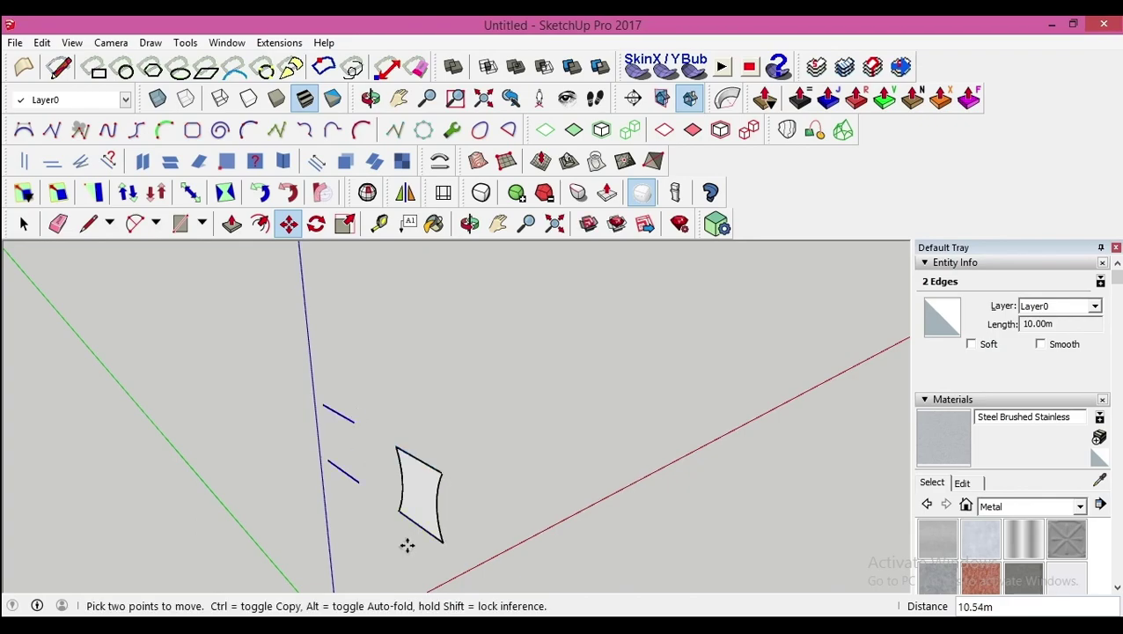
key(space)
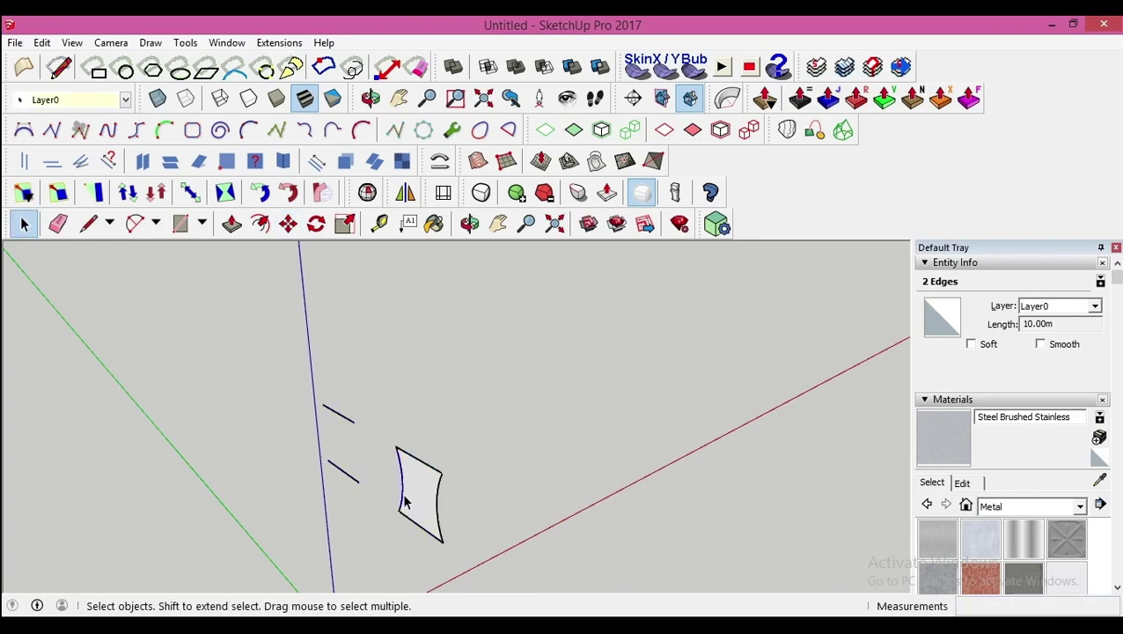
Copy both side arcs of the upright face to a spot beyond the copied straight edges.
click(441, 508)
double_click(434, 506)
shift+double_click(438, 505)
shift+click(404, 482)
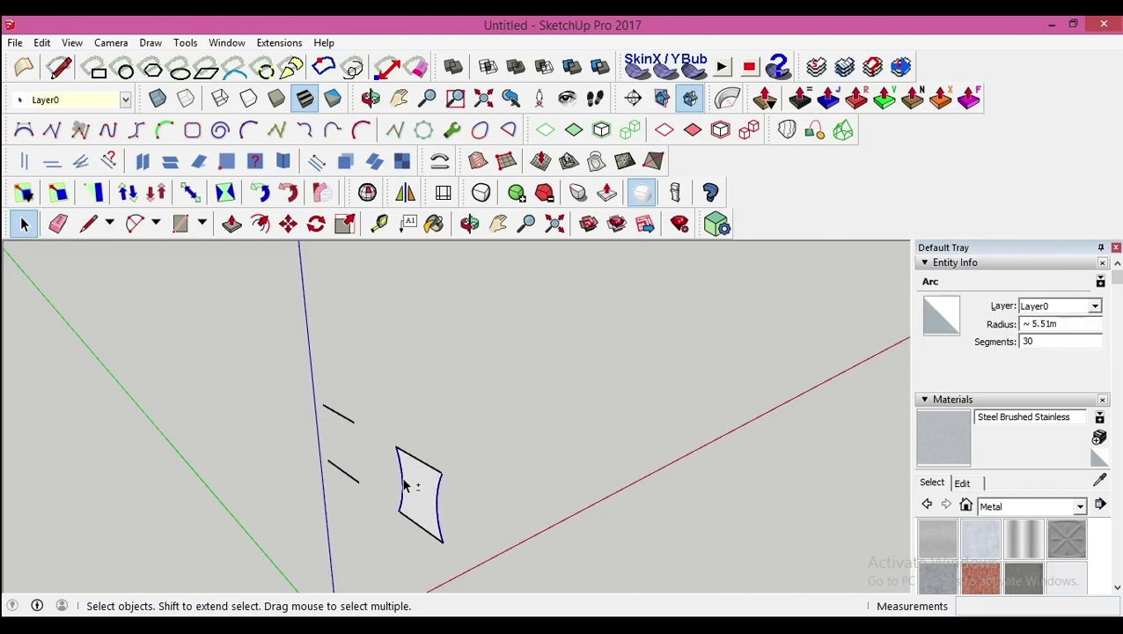
key(m)
click(443, 473)
key(ctrl)
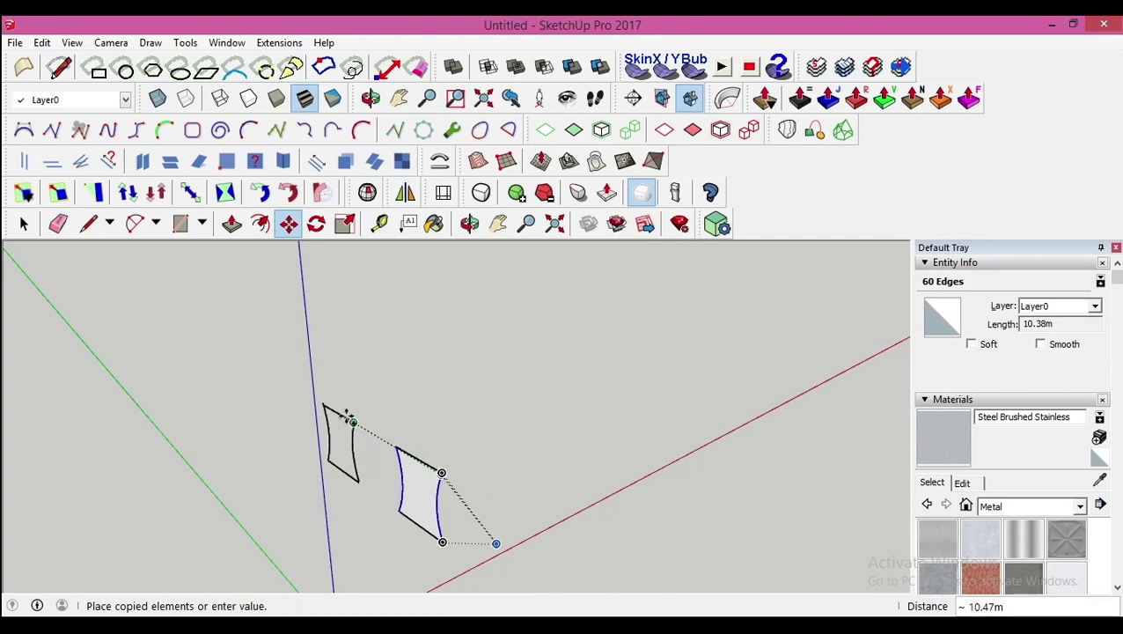
click(294, 391)
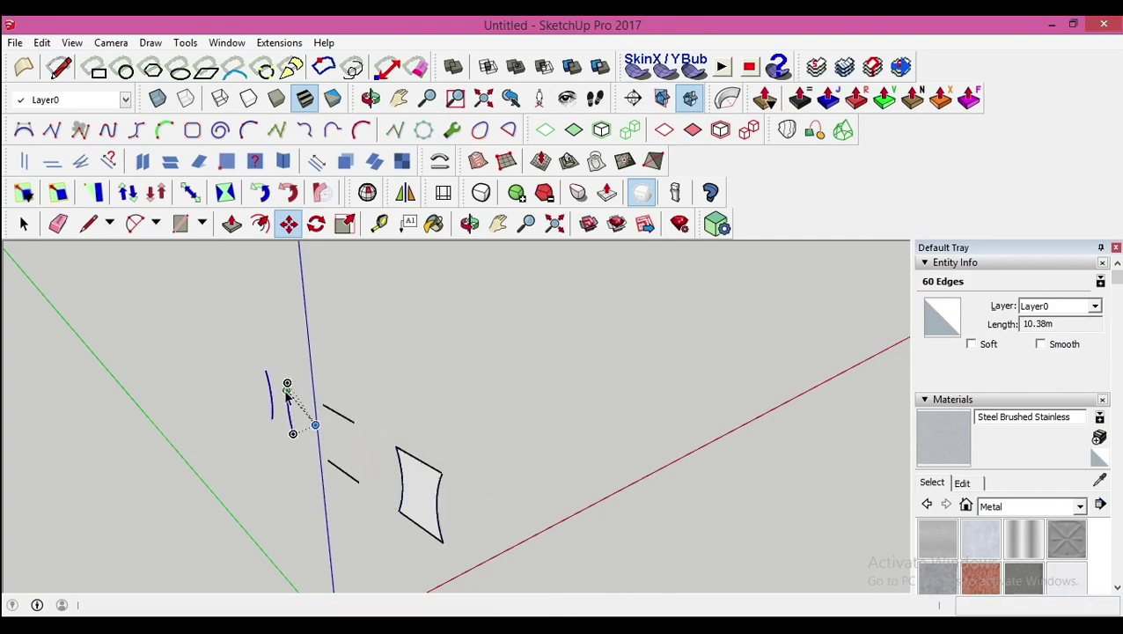
key(space)
Extrude the upright curved-sided face by 50 m into a long bar with Push/Pull.
click(421, 490)
middle_drag(444, 508, 318, 556)
key(p)
drag(342, 485, 654, 529)
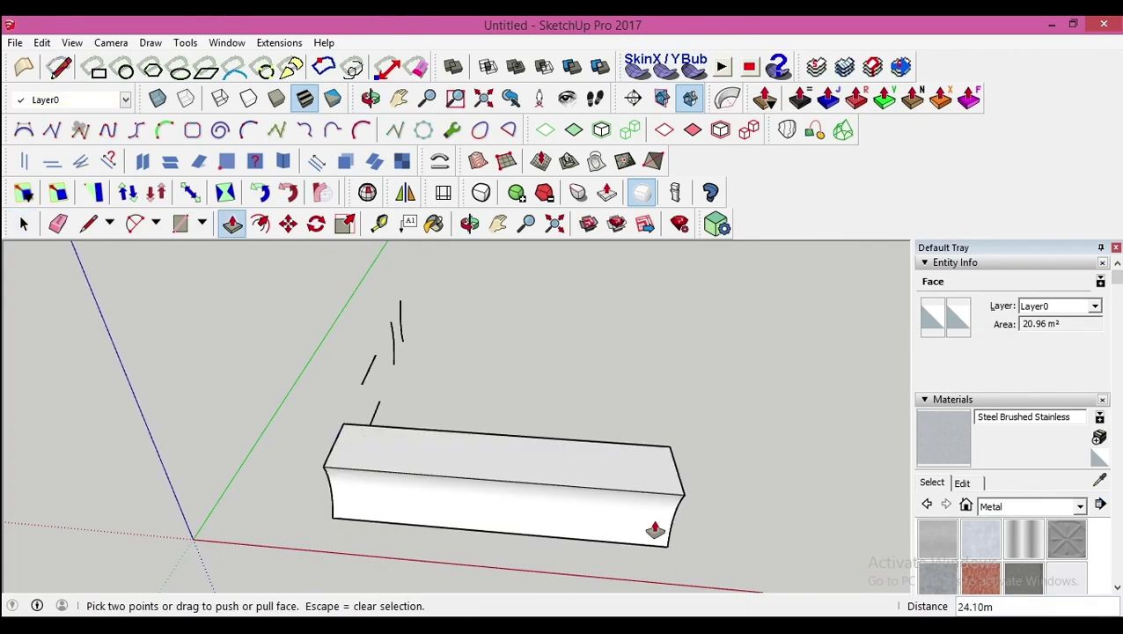
text(50)
key(Return)
key(space)
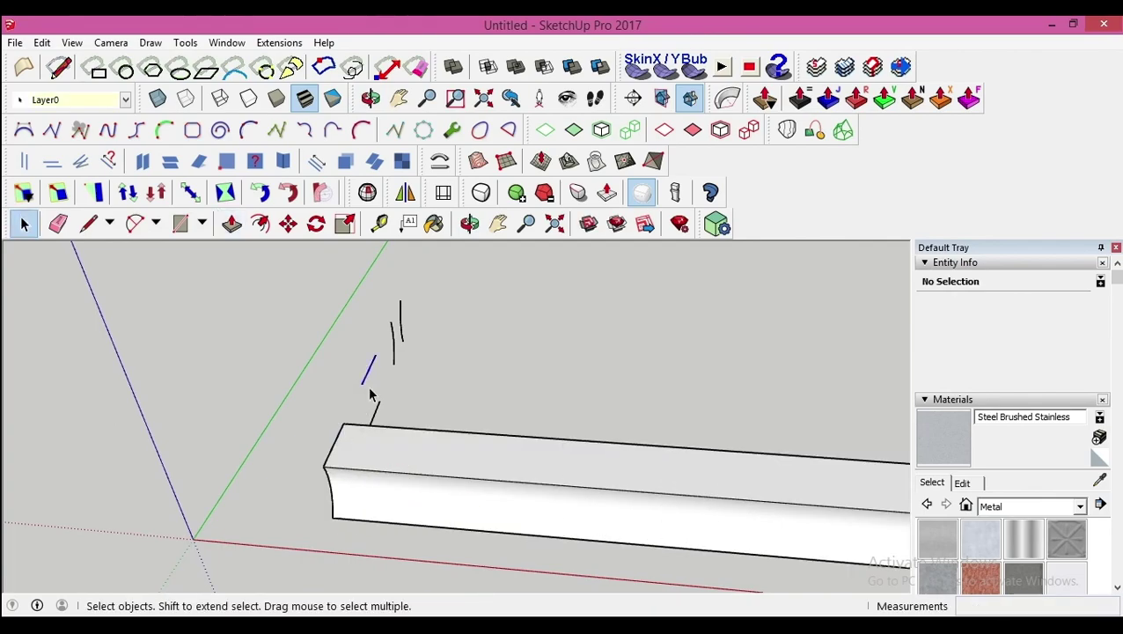
Select the two copied straight edges behind the bar.
click(367, 390)
ctrl+click(378, 411)
key(m)
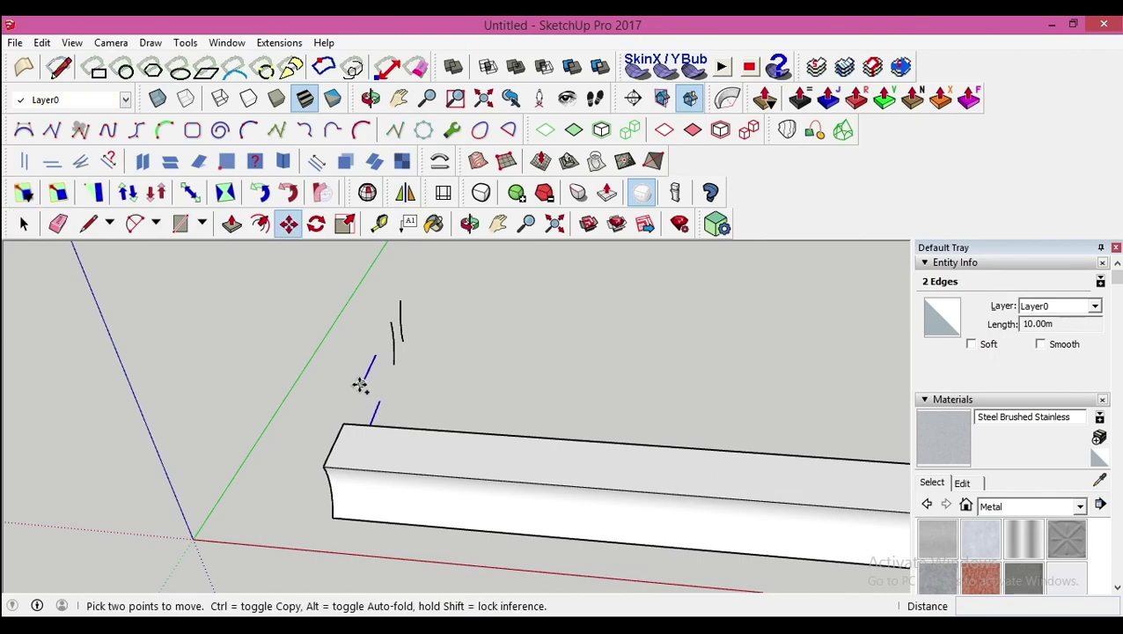
key(ctrl)
click(370, 387)
scroll(509, 403, down, 2)
key(space)
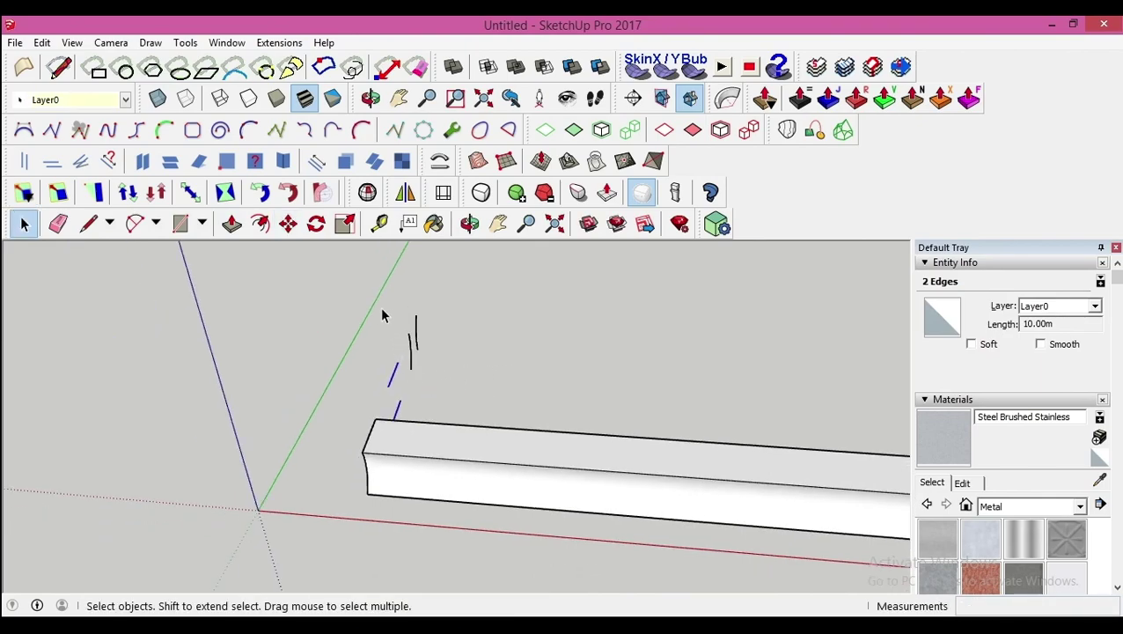
Add the copied arcs to the selection and array all four edge copies over the bar's 50 m length, divided into 30 spaces.
shift+click(418, 328)
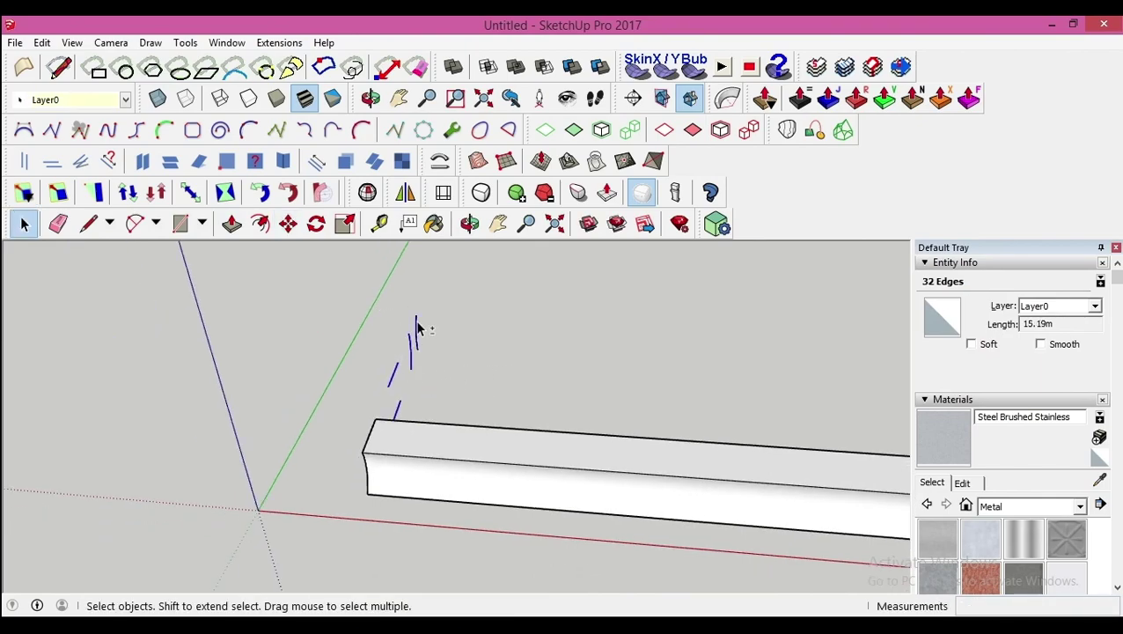
key(m)
key(ctrl)
click(387, 389)
scroll(530, 405, down, 2)
shift+middle_drag(586, 411, 494, 398)
click(769, 464)
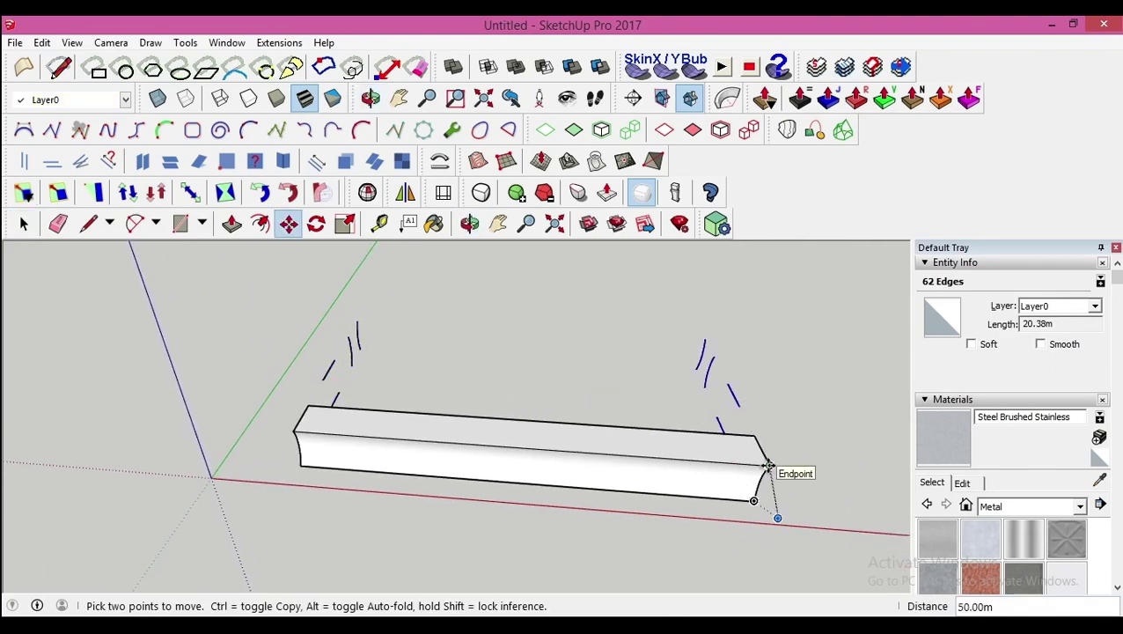
text(30/)
key(Return)
key(ctrl+t)
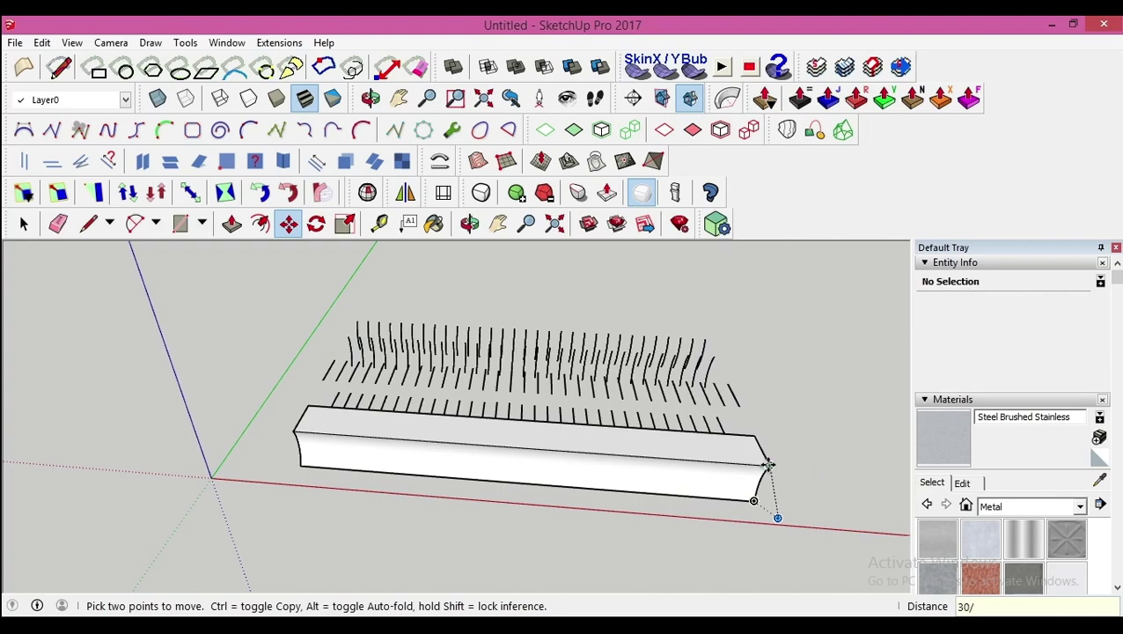
Draw a diagonal line between opposite ends of the first two straight edges in the upper row.
mouse_move(167, 349)
middle_down()
mouse_move(305, 497)
mouse_move(371, 404)
mouse_move(318, 328)
middle_up()
scroll(306, 497, up, 3)
key(l)
click(319, 329)
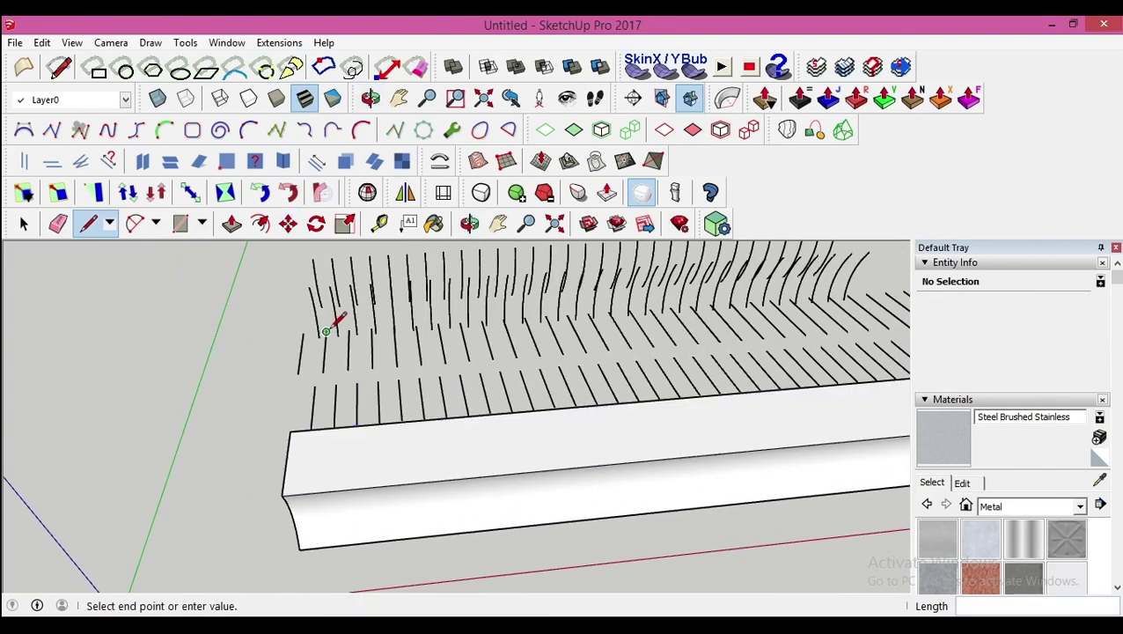
click(301, 374)
key(space)
mouse_move(301, 376)
middle_down()
mouse_move(298, 357)
mouse_move(306, 398)
middle_up()
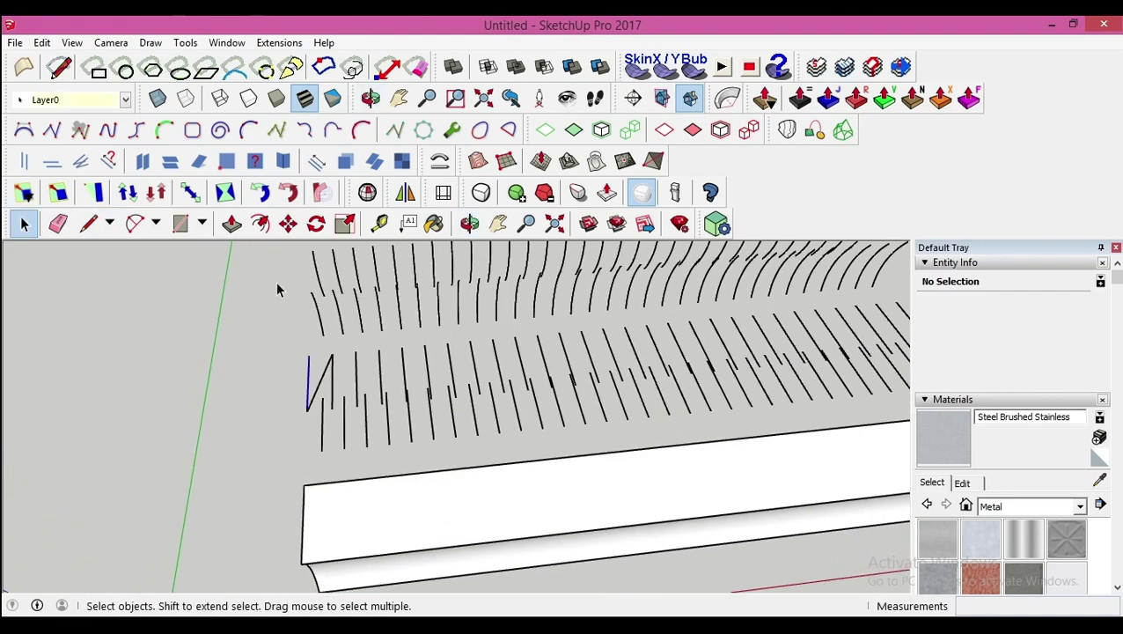
Create a pipe along the first upper straight edge with Pipe Along Path, using an outside diameter of 0.10 m.
click(308, 377)
click(279, 42)
click(322, 190)
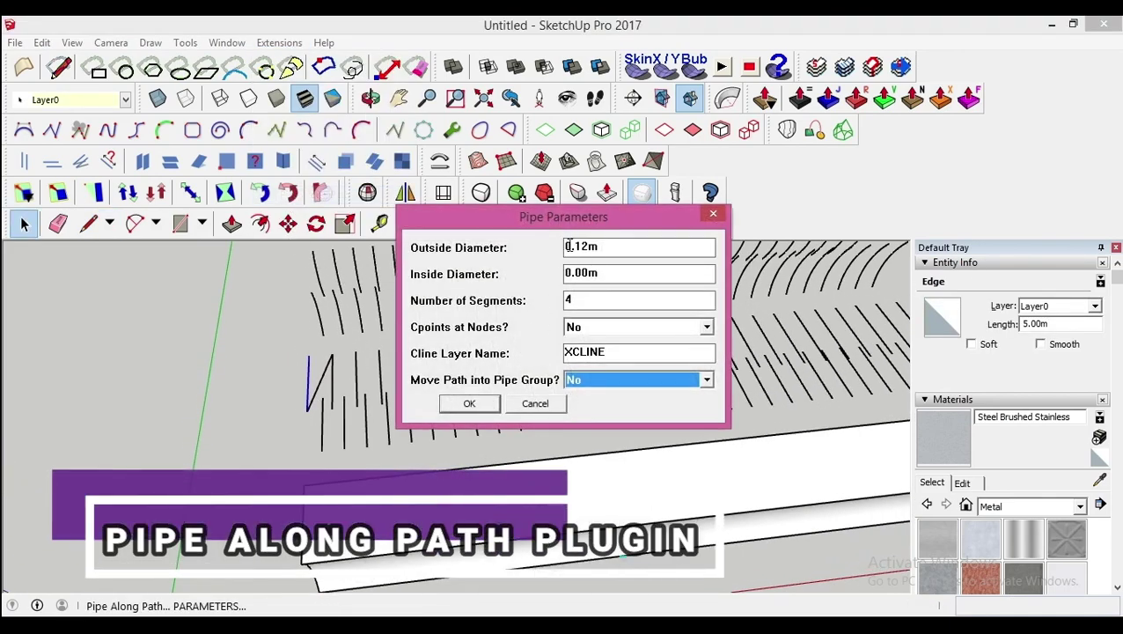
click(657, 247)
key(Return)
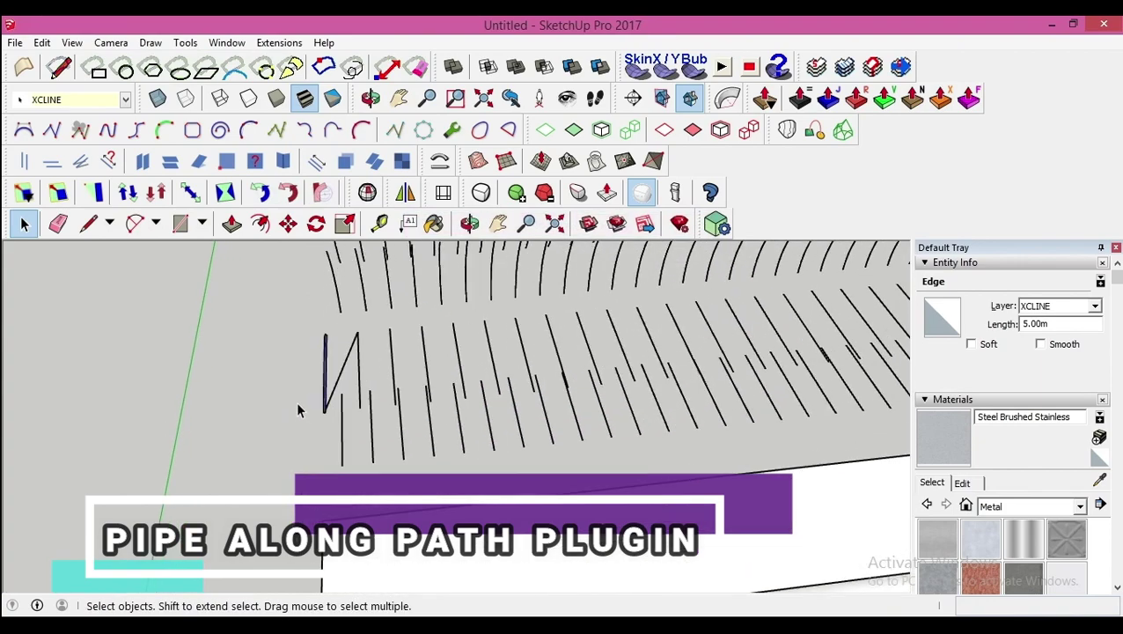
Create a matching pipe along the diagonal line with Pipe Along Path.
scroll(298, 412, up, 3)
scroll(384, 375, down, 2)
scroll(383, 392, up, 2)
click(378, 329)
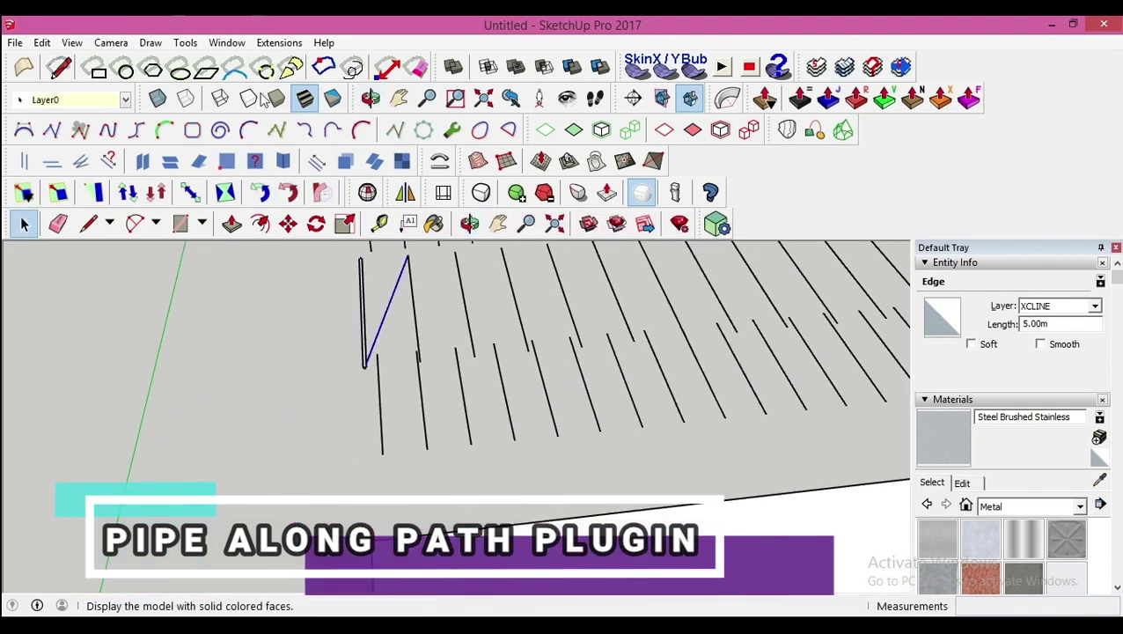
click(279, 42)
click(292, 193)
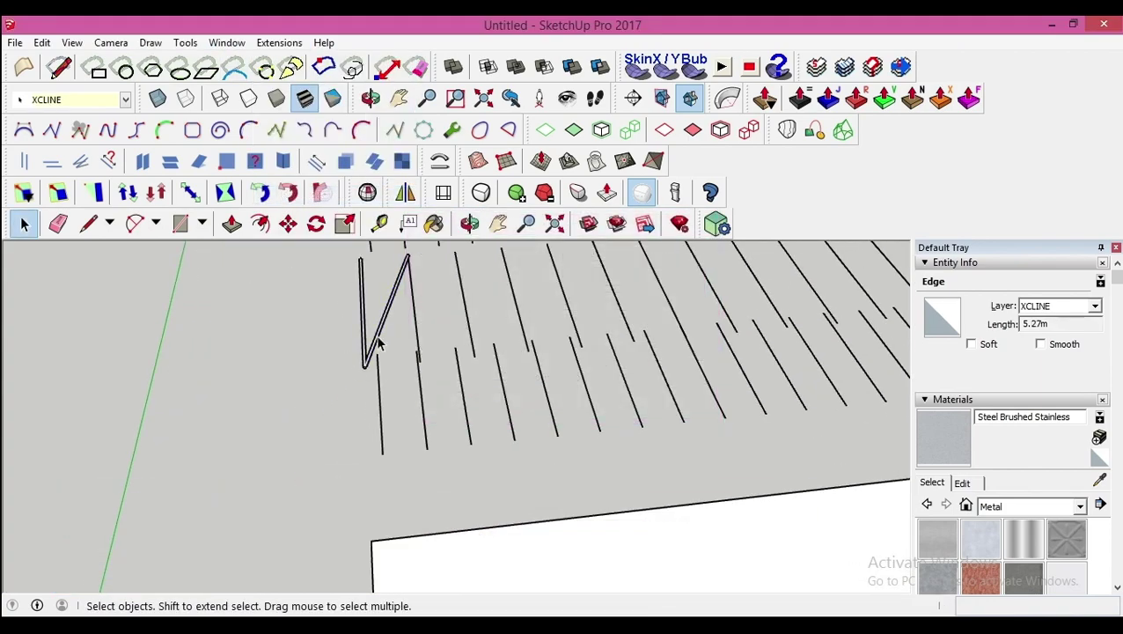
Select the straight and diagonal pipes and copy them 5 m down onto the lower row of straight edges.
scroll(363, 351, up, 2)
click(368, 355)
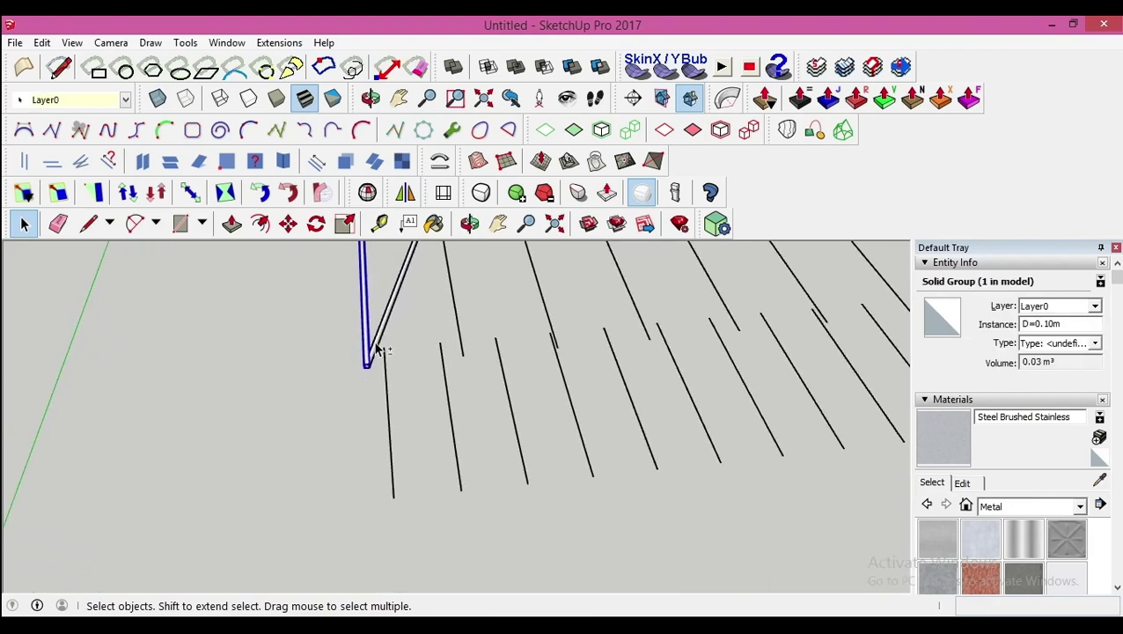
shift+click(380, 344)
click(380, 344)
scroll(370, 356, up, 2)
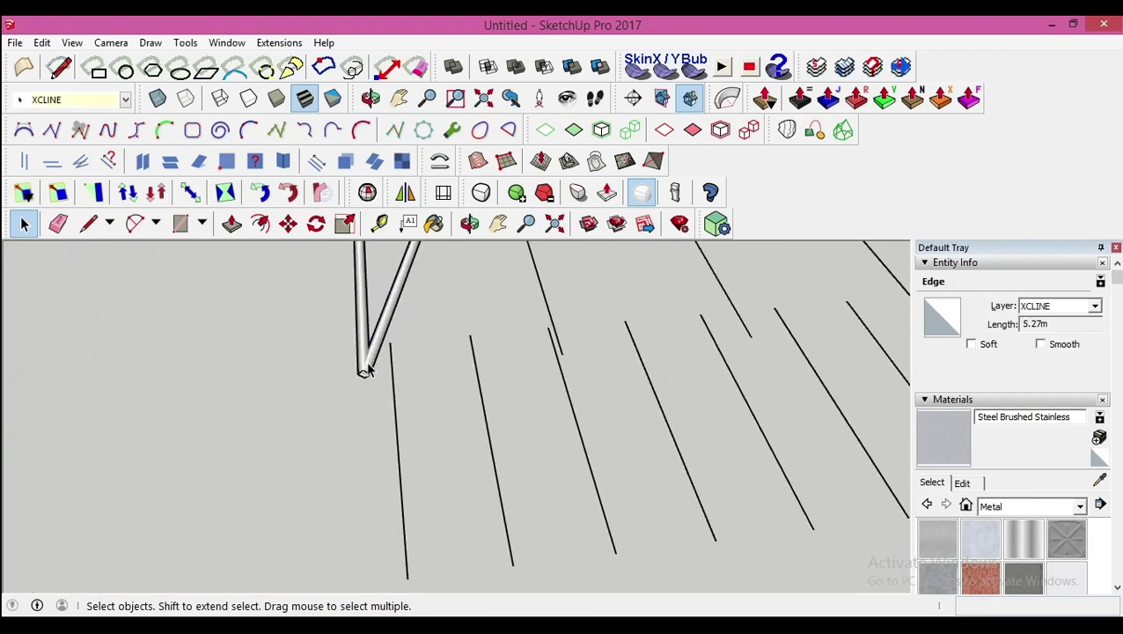
click(362, 342)
scroll(366, 323, down, 4)
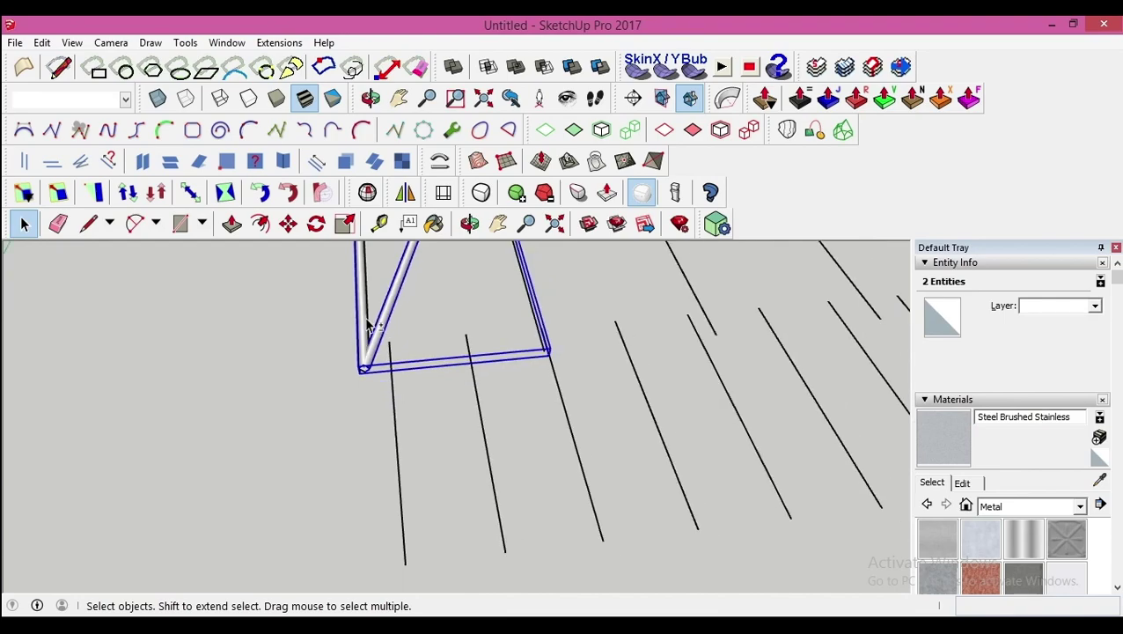
scroll(372, 265, up, 3)
shift+click(363, 317)
scroll(388, 374, down, 3)
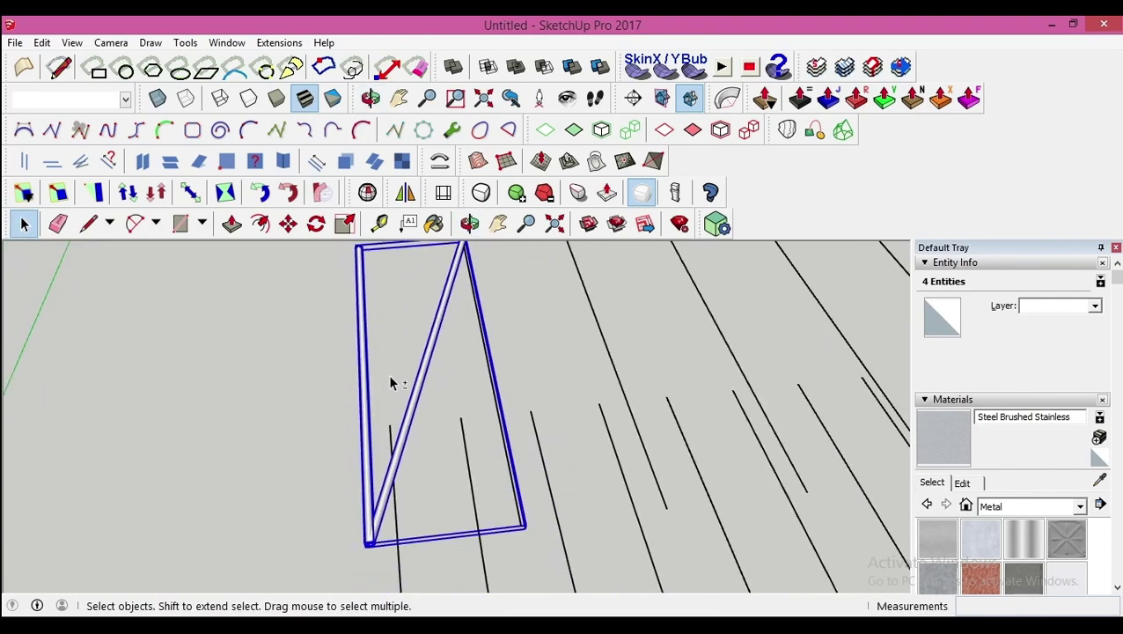
scroll(304, 311, up, 2)
key(m)
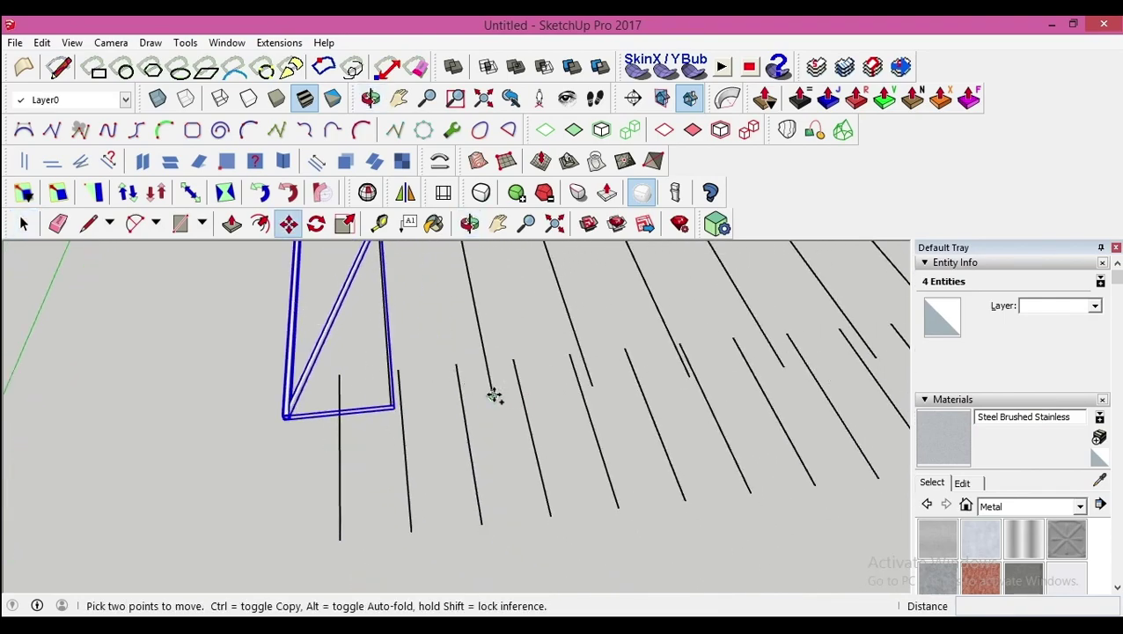
click(495, 396)
key(ctrl)
click(480, 522)
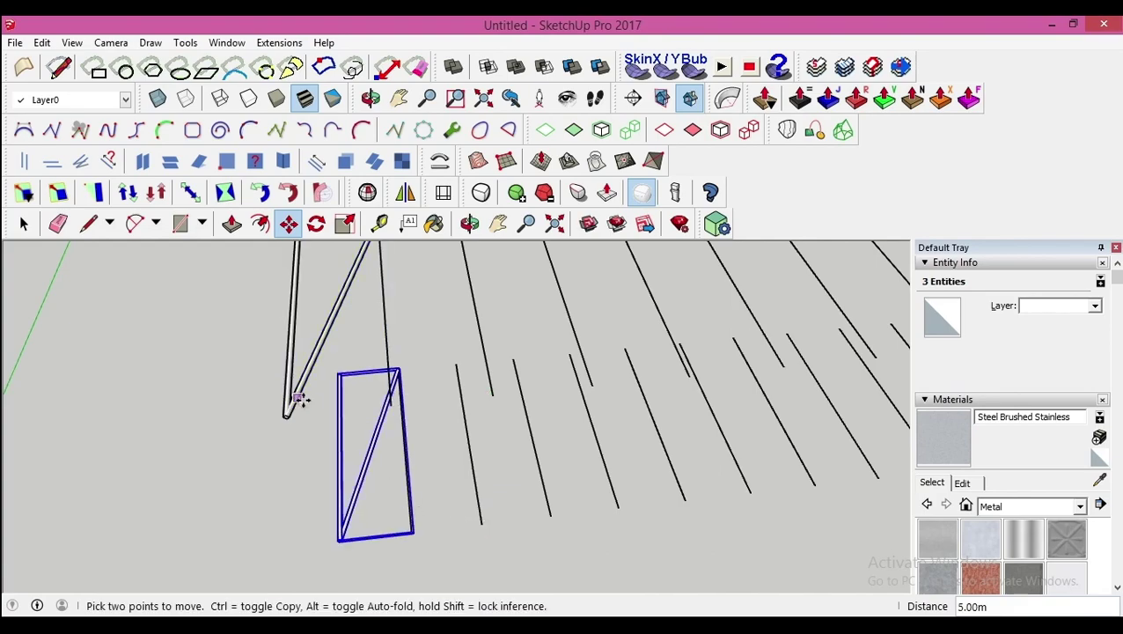
Select the straight and diagonal pipes of both rows and array 30 copies of them at the spacing of the straight edges.
key(space)
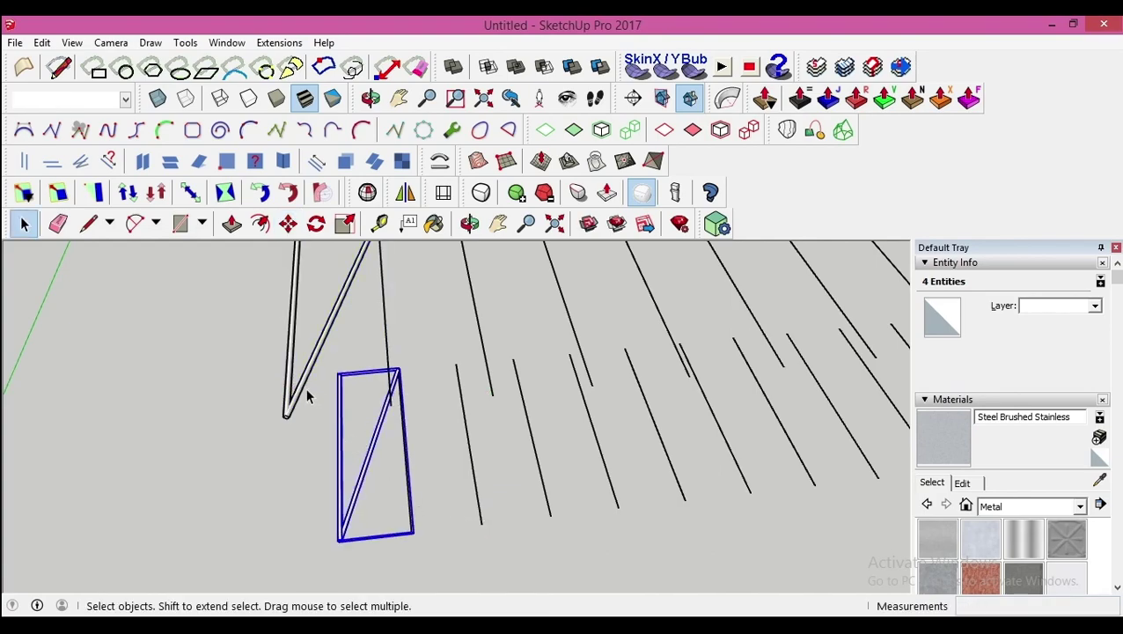
scroll(299, 370, up, 3)
ctrl+click(282, 327)
ctrl+click(323, 360)
scroll(323, 352, down, 4)
key(m)
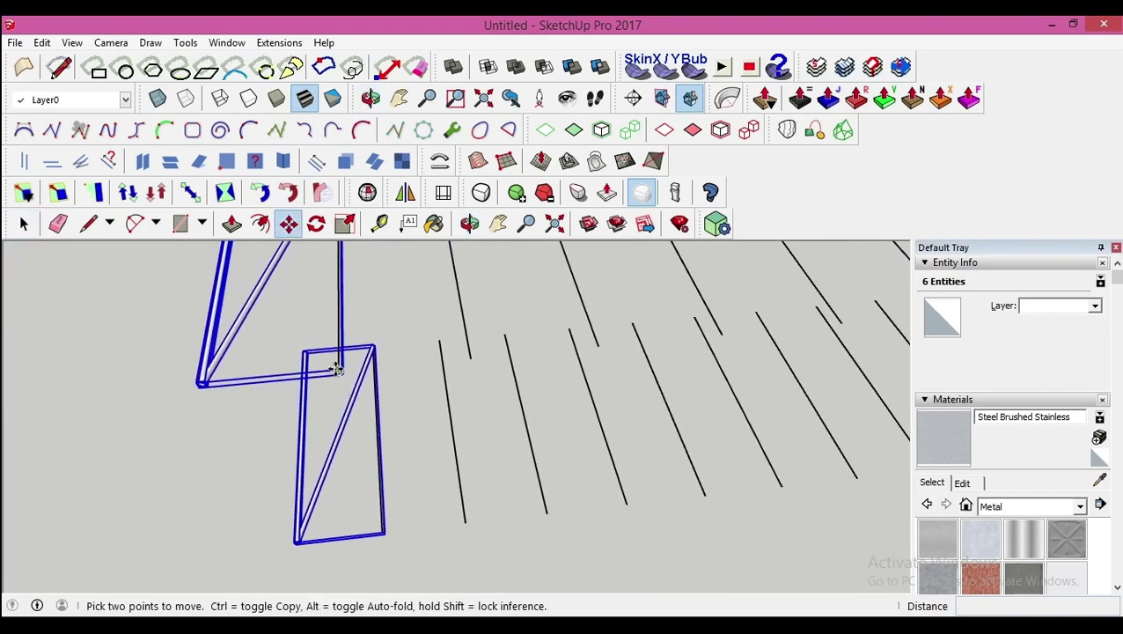
click(338, 370)
key(ctrl)
click(471, 358)
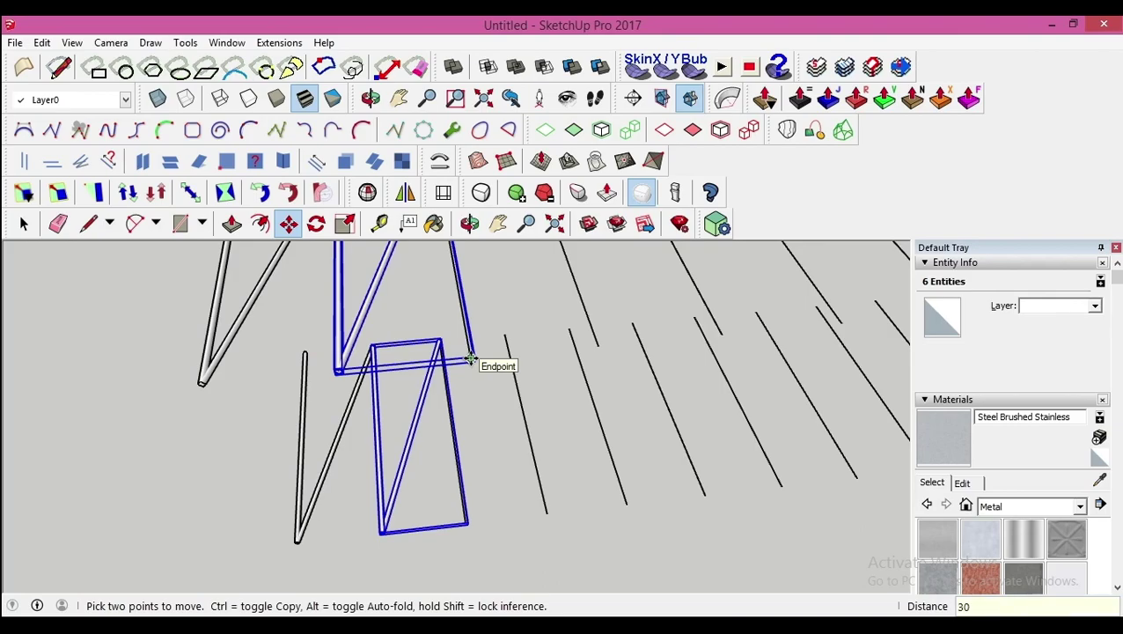
key(Return)
key(ctrl+t)
Remove the end pipes at the far end of both zigzag rows, leaving the last straight edges bare.
scroll(471, 358, down, 3)
middle_drag(470, 358, 531, 424)
scroll(633, 456, up, 2)
key(space)
middle_drag(654, 437, 540, 375)
click(613, 428)
click(568, 332)
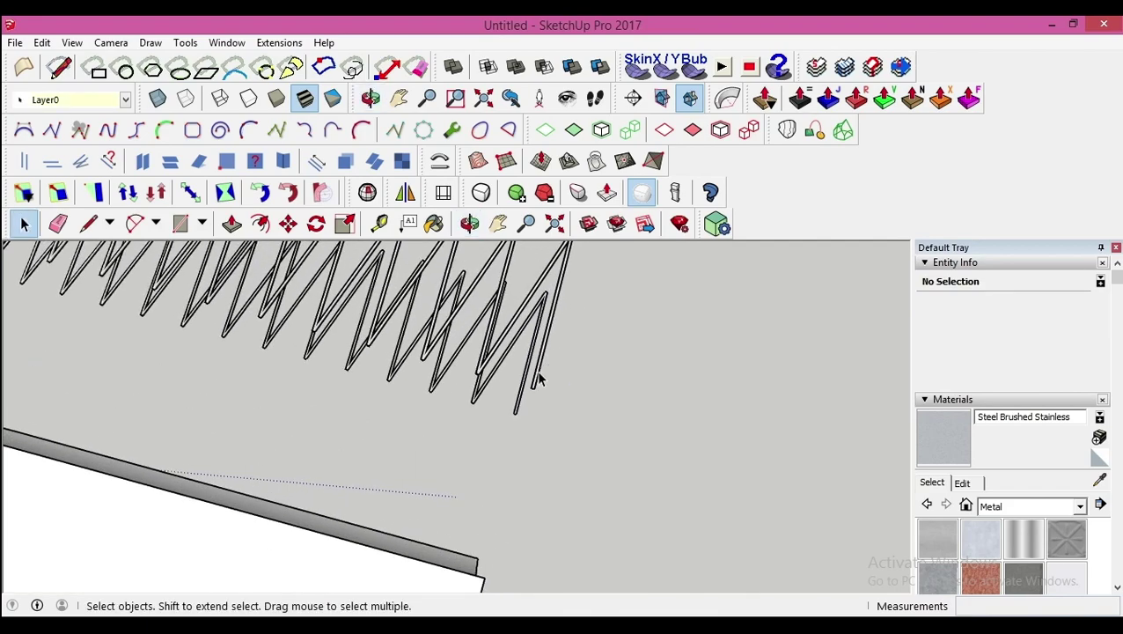
click(539, 379)
scroll(534, 377, up, 4)
click(506, 438)
click(497, 428)
scroll(494, 451, up, 2)
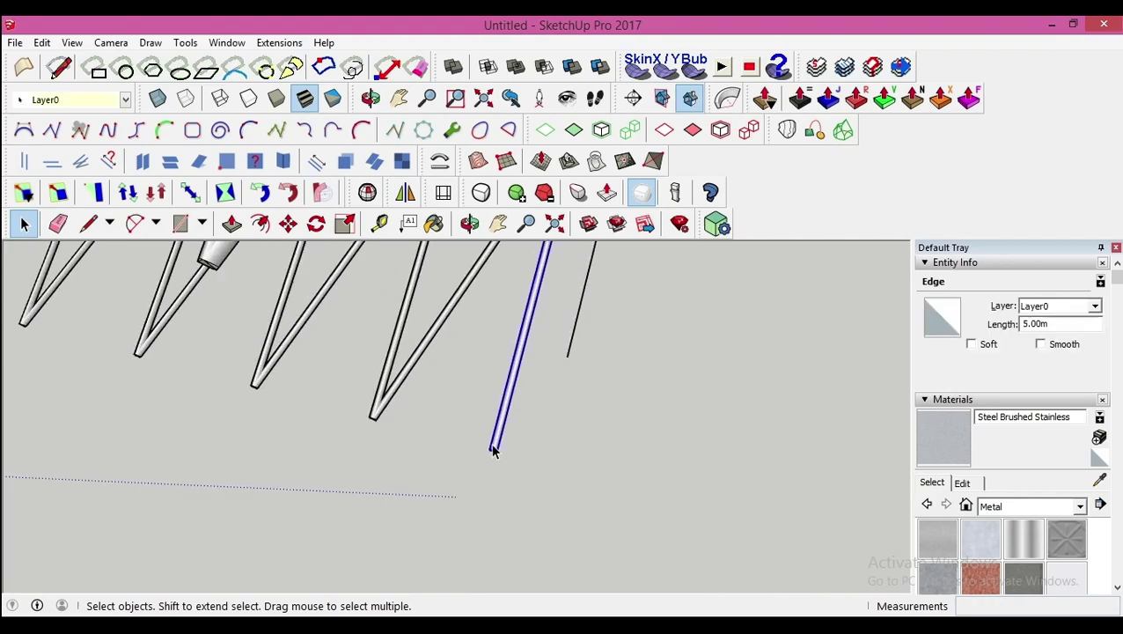
scroll(493, 447, down, 2)
click(456, 380)
scroll(175, 320, down, 2)
Remove the pipes on the first straight edges at the near end of both zigzag rows.
shift+middle_drag(173, 320, 499, 534)
scroll(139, 374, down, 1)
middle_drag(139, 374, 361, 344)
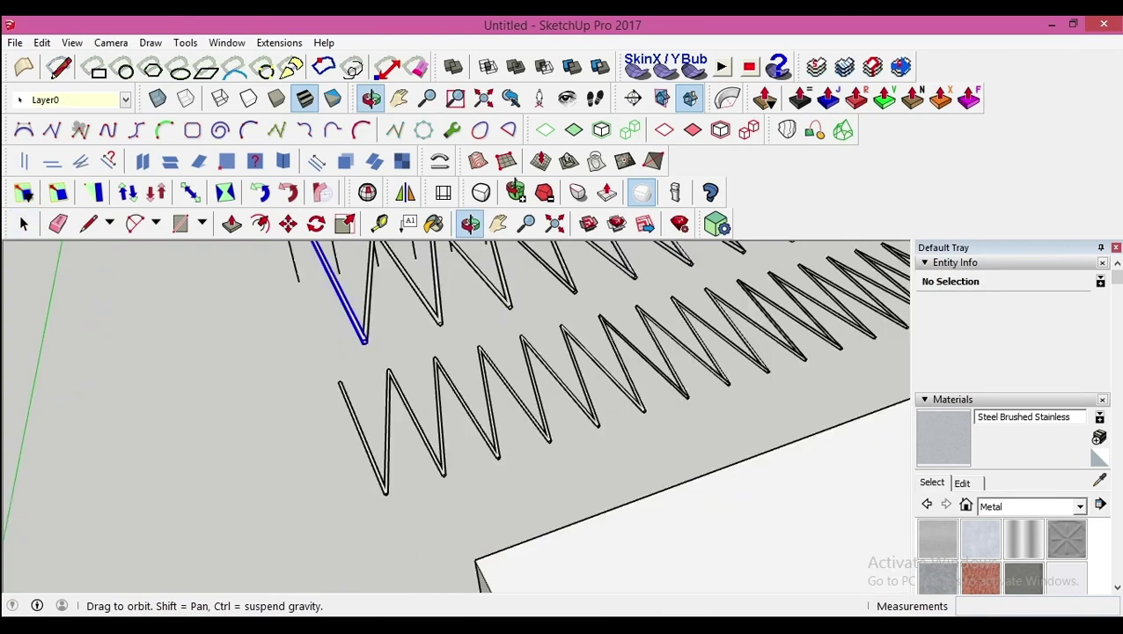
middle_drag(515, 189, 517, 181)
click(353, 422)
click(355, 425)
scroll(380, 518, up, 3)
click(395, 473)
click(389, 468)
Create a pipe along the first arc of the row nearer the truss with Pipe Along Path, using an outside diameter of 0.12 m.
scroll(389, 468, down, 6)
shift+middle_drag(381, 399, 472, 387)
scroll(466, 427, up, 3)
click(471, 436)
middle_drag(470, 436, 396, 475)
click(279, 43)
click(316, 192)
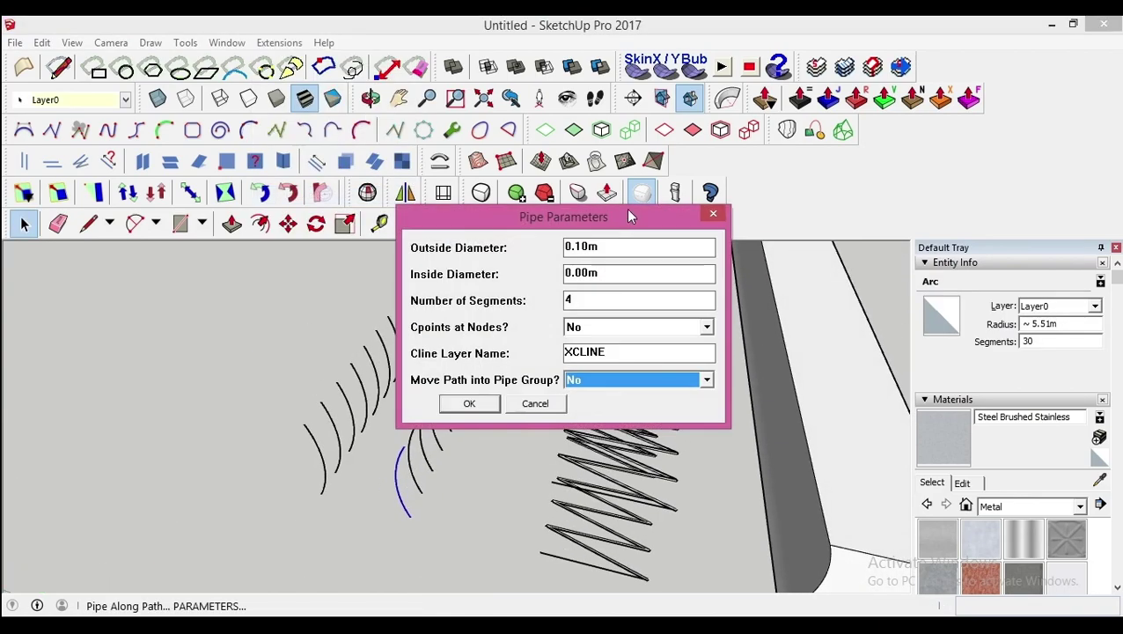
click(588, 248)
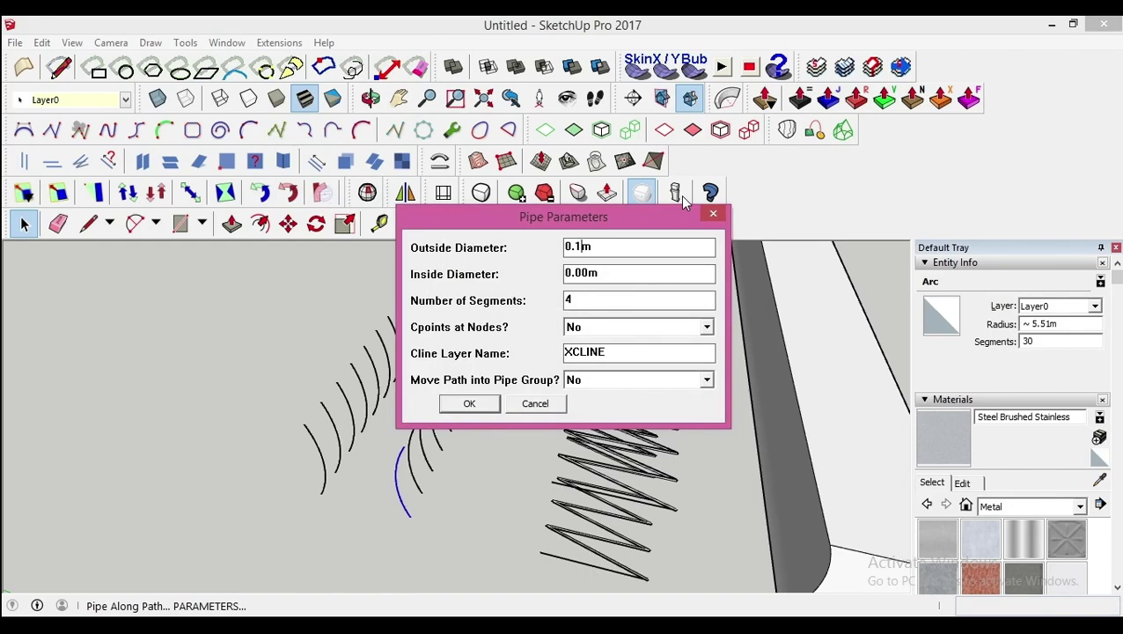
text(5.5)
key(Return)
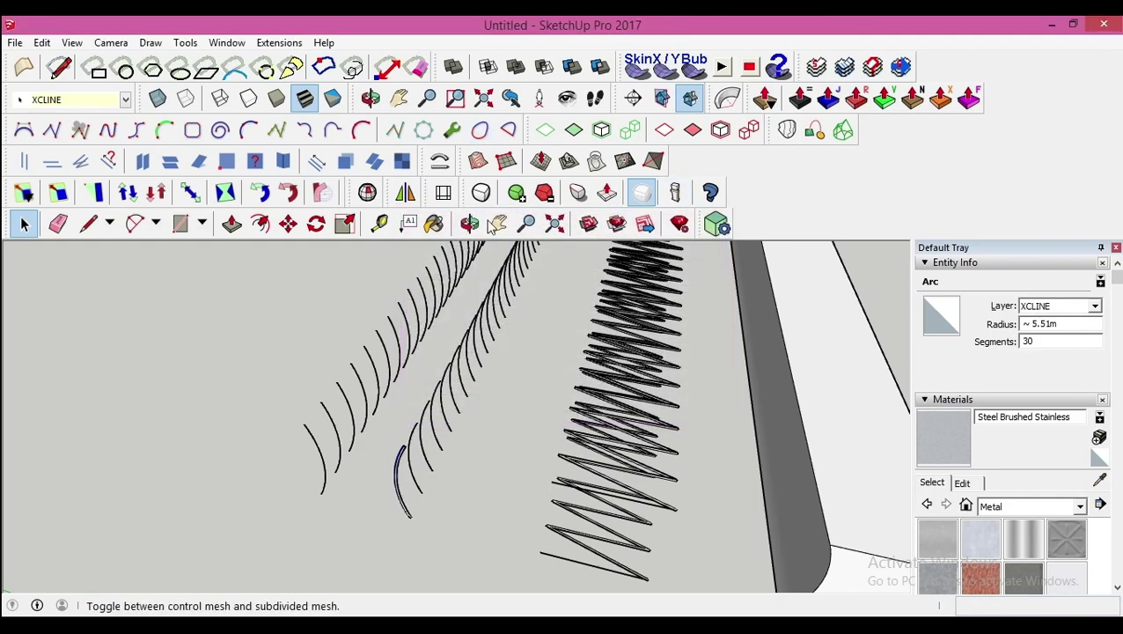
Create a matching 0.12 m pipe along the first arc of the outer row with Pipe Along Path.
scroll(413, 447, down, 1)
scroll(444, 414, up, 4)
click(456, 376)
middle_drag(457, 377, 463, 425)
click(262, 380)
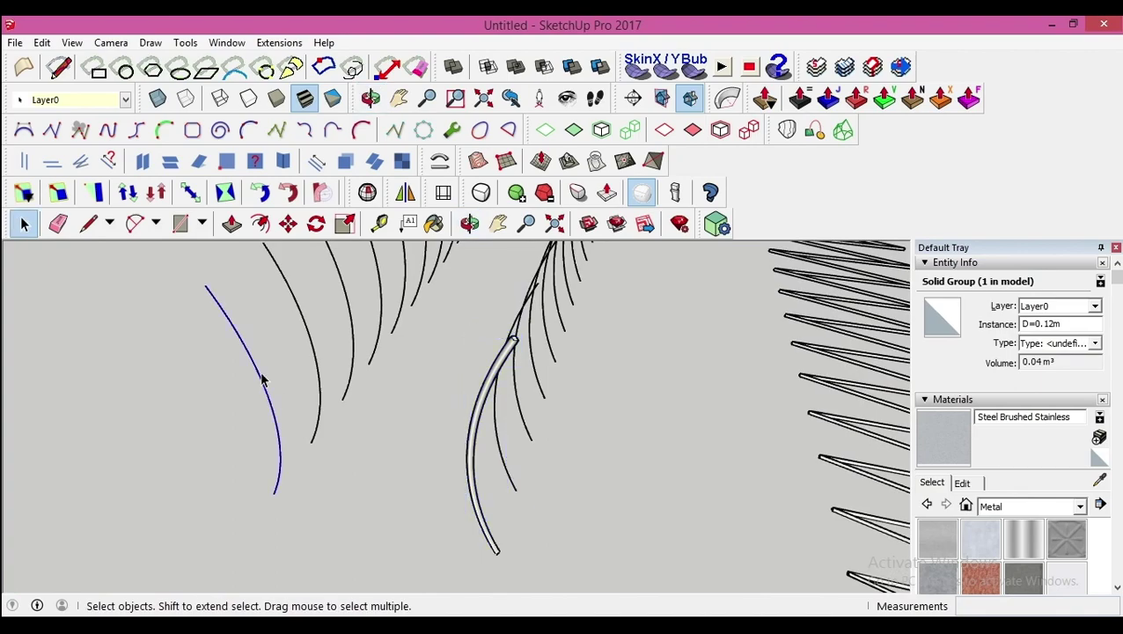
click(279, 42)
click(308, 213)
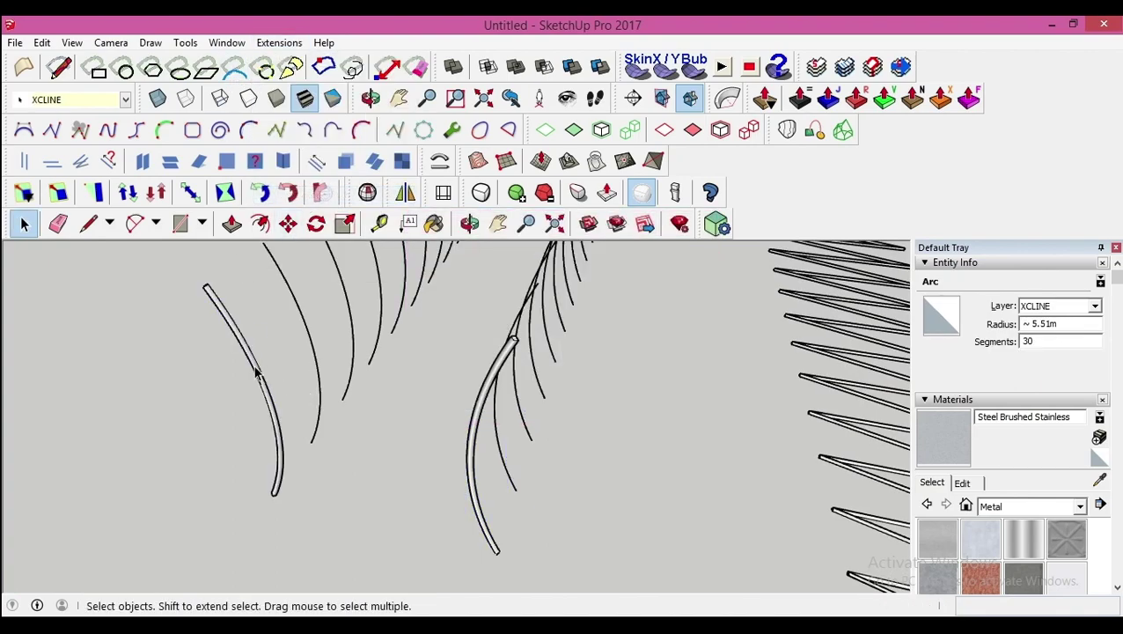
Select both curved pipes, copy them onto the neighbouring arcs and array 30 copies along the rows.
scroll(251, 384, up, 3)
shift+click(299, 387)
scroll(298, 387, down, 1)
middle_drag(423, 456, 387, 483)
shift+click(570, 328)
key(m)
click(387, 482)
key(ctrl)
click(580, 428)
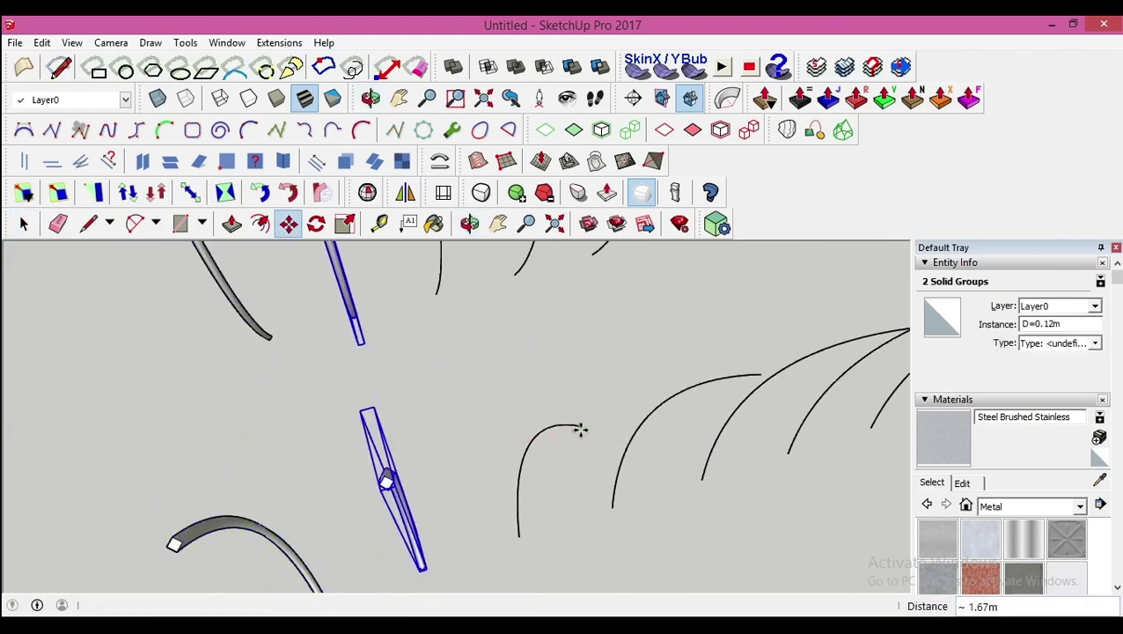
text(30x)
key(Return)
scroll(580, 428, down, 2)
key(space)
click(493, 462)
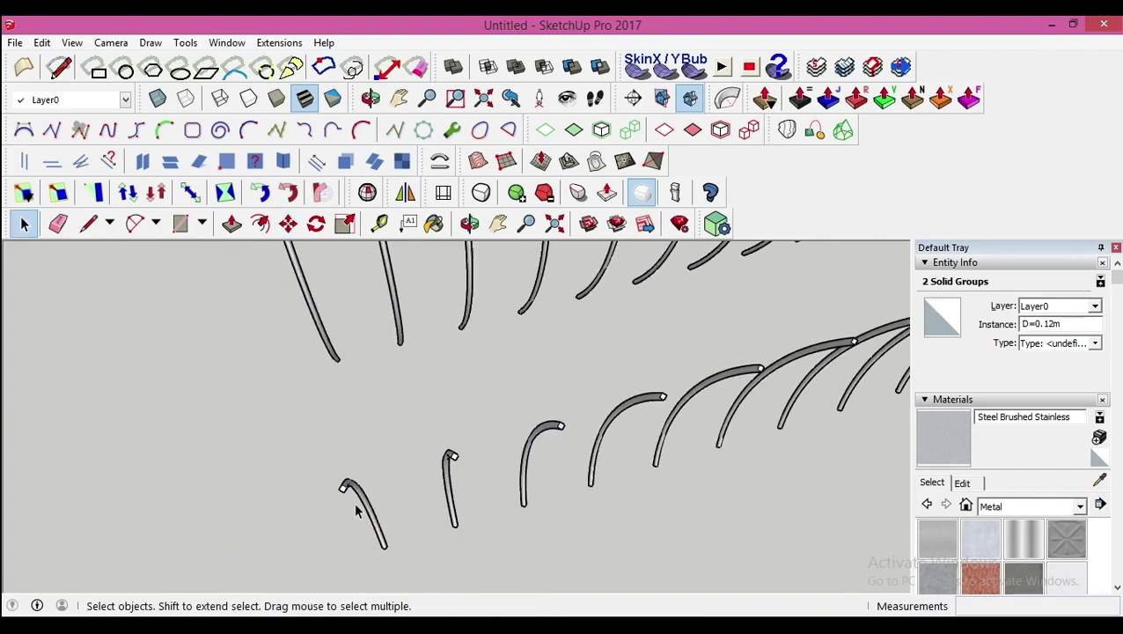
Delete the first curved pipe of both arc rows at the near end.
scroll(358, 494, up, 1)
click(346, 485)
scroll(345, 486, up, 2)
middle_drag(346, 489, 342, 411)
shift+click(324, 323)
key(Delete)
Delete the last curved pipe of both arc rows at the far end, keeping the arcs.
scroll(539, 427, down, 5)
shift+middle_drag(616, 422, 236, 438)
shift+middle_drag(836, 370, 193, 468)
scroll(409, 462, up, 1)
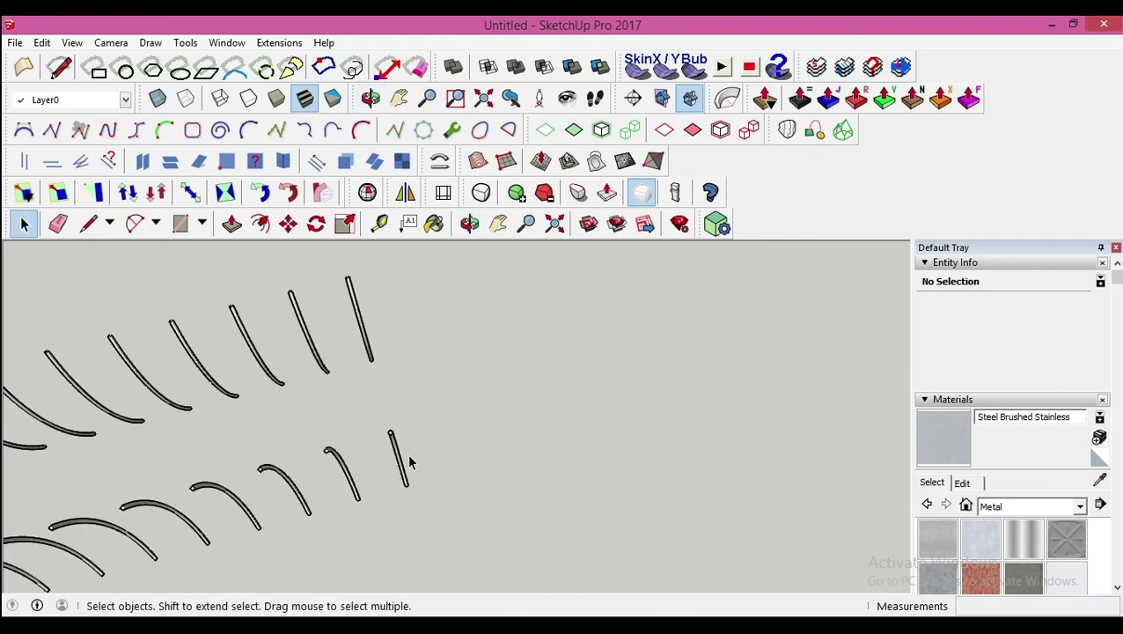
click(395, 448)
key(Delete)
click(359, 321)
key(Delete)
Show hidden geometry to expose the lengthwise edges on the form's concave side.
scroll(355, 353, down, 6)
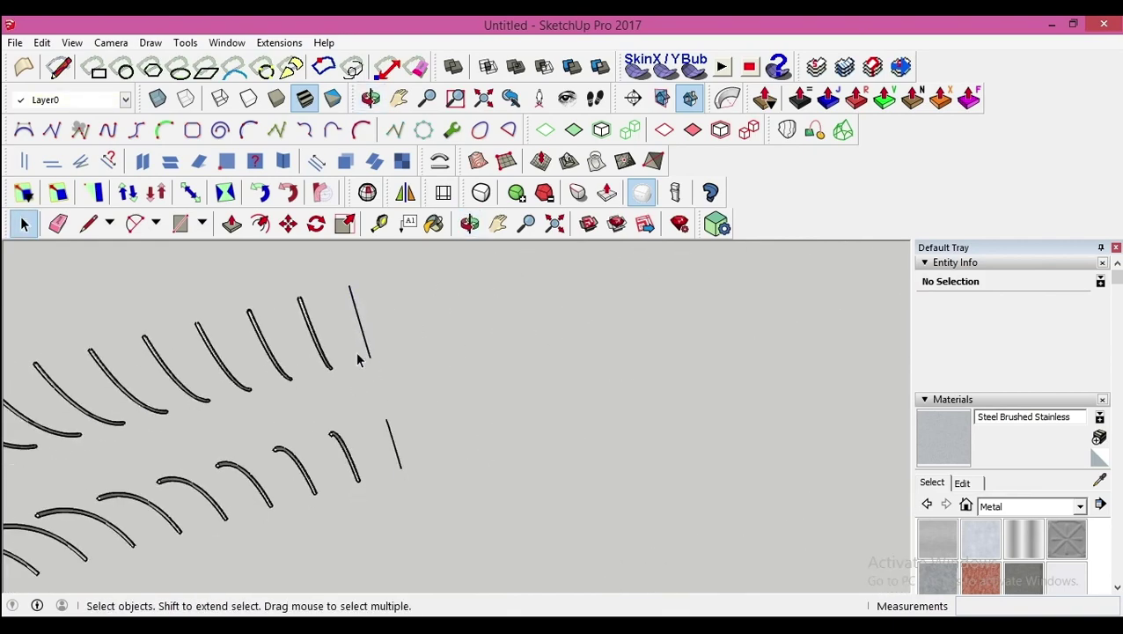
middle_drag(273, 453, 504, 380)
scroll(504, 384, down, 5)
middle_drag(504, 423, 326, 459)
scroll(475, 495, up, 3)
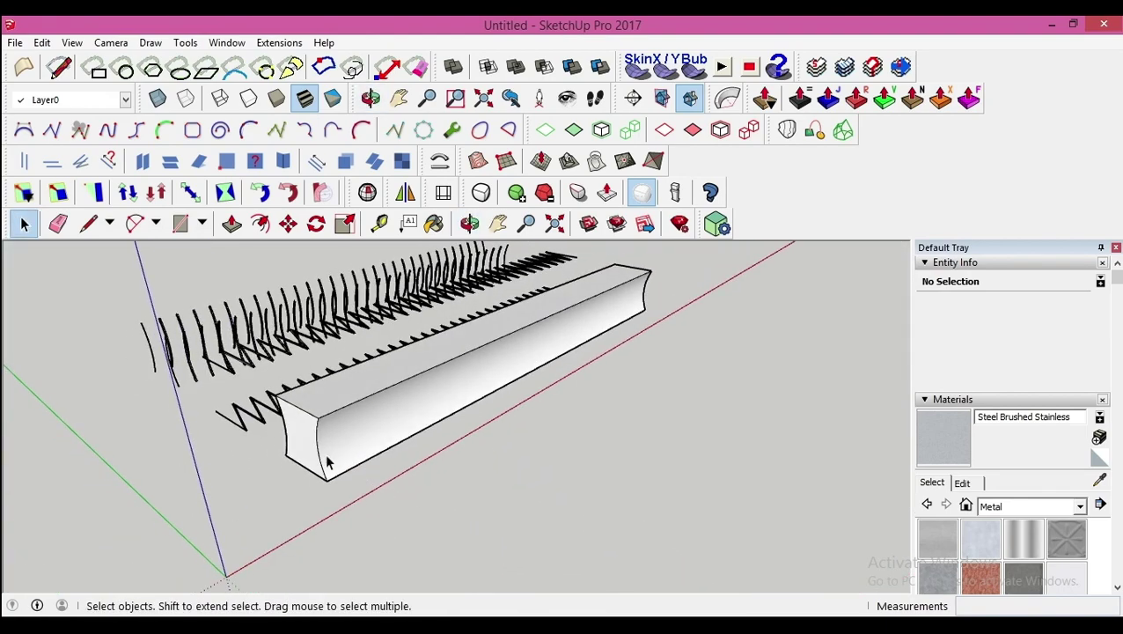
click(325, 432)
click(72, 43)
click(99, 104)
scroll(318, 450, up, 3)
middle_drag(319, 451, 279, 337)
click(281, 322)
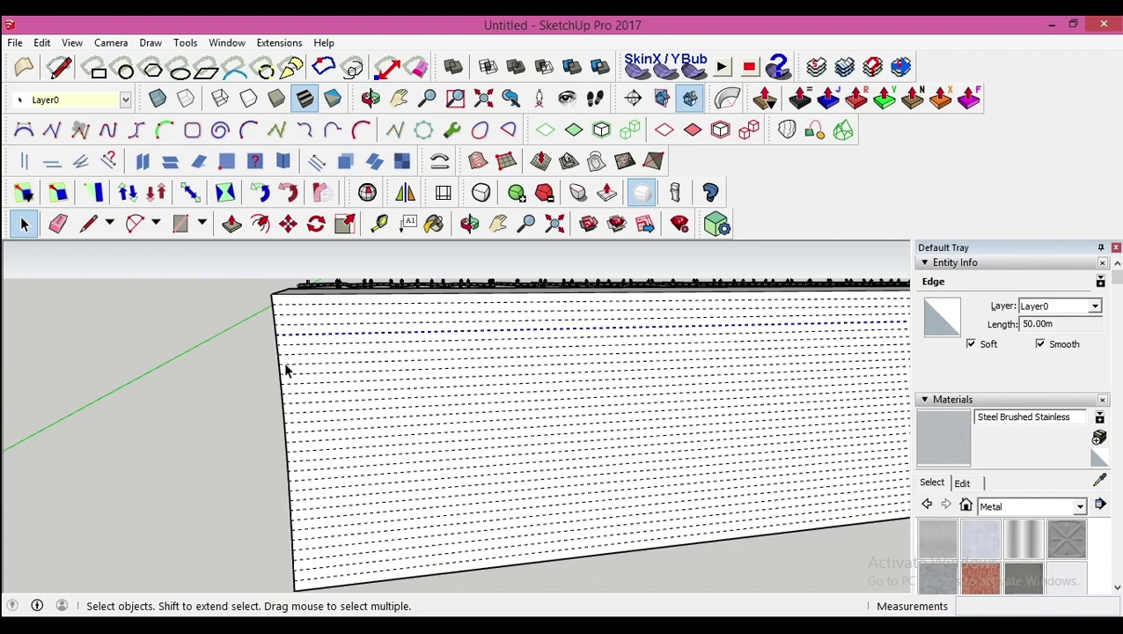
shift+click(290, 398)
shift+click(293, 456)
middle_drag(293, 456, 364, 395)
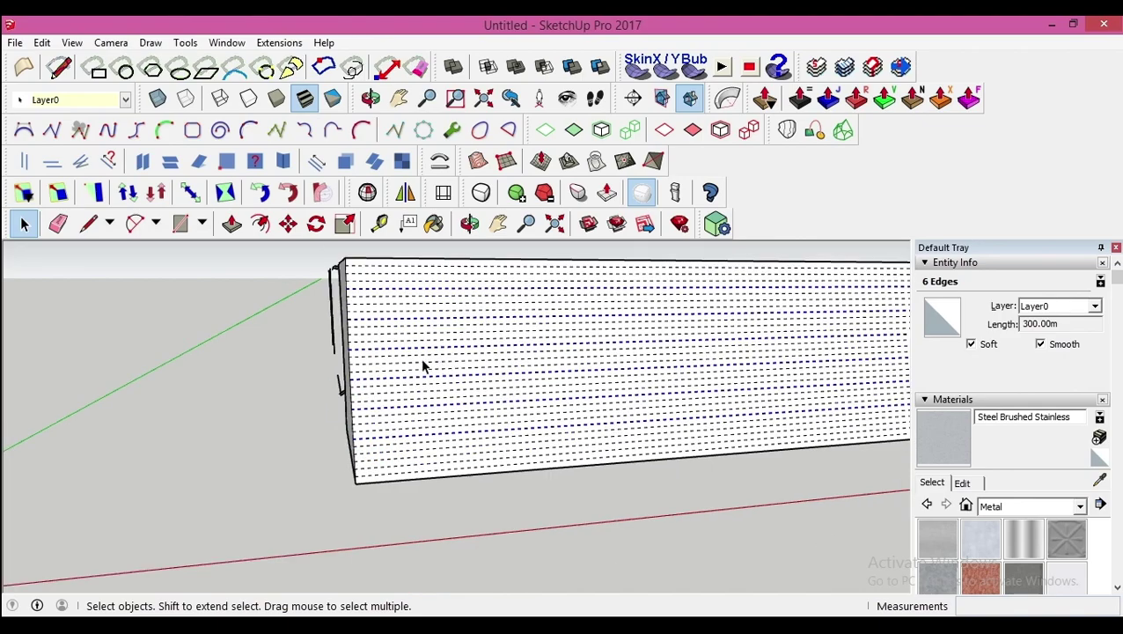
middle_drag(414, 363, 359, 433)
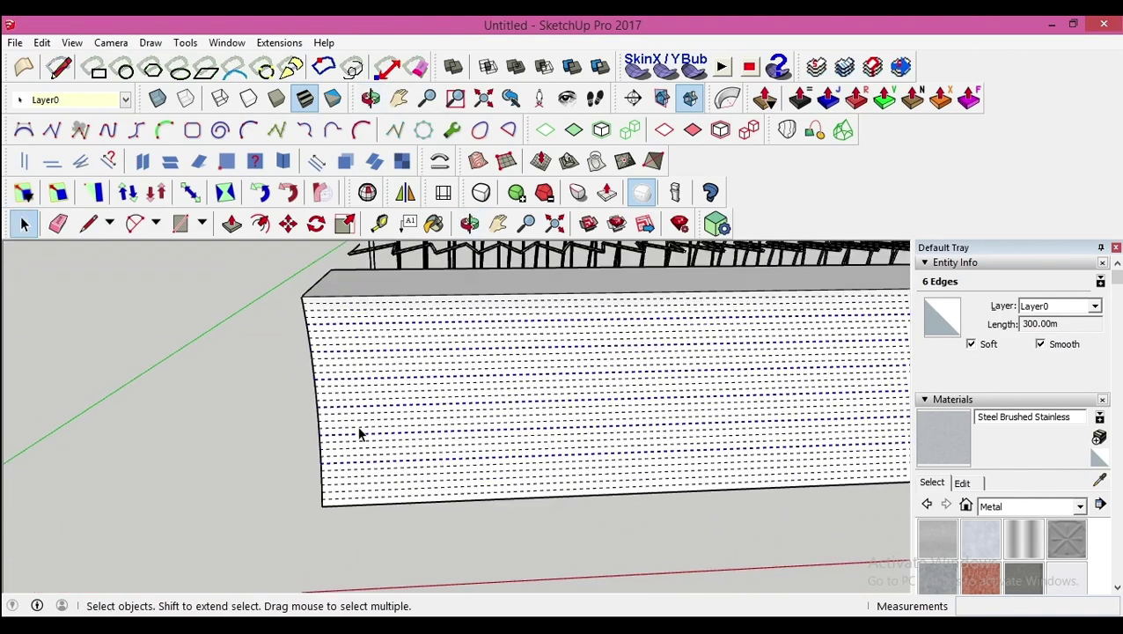
scroll(321, 484, up, 3)
click(305, 376)
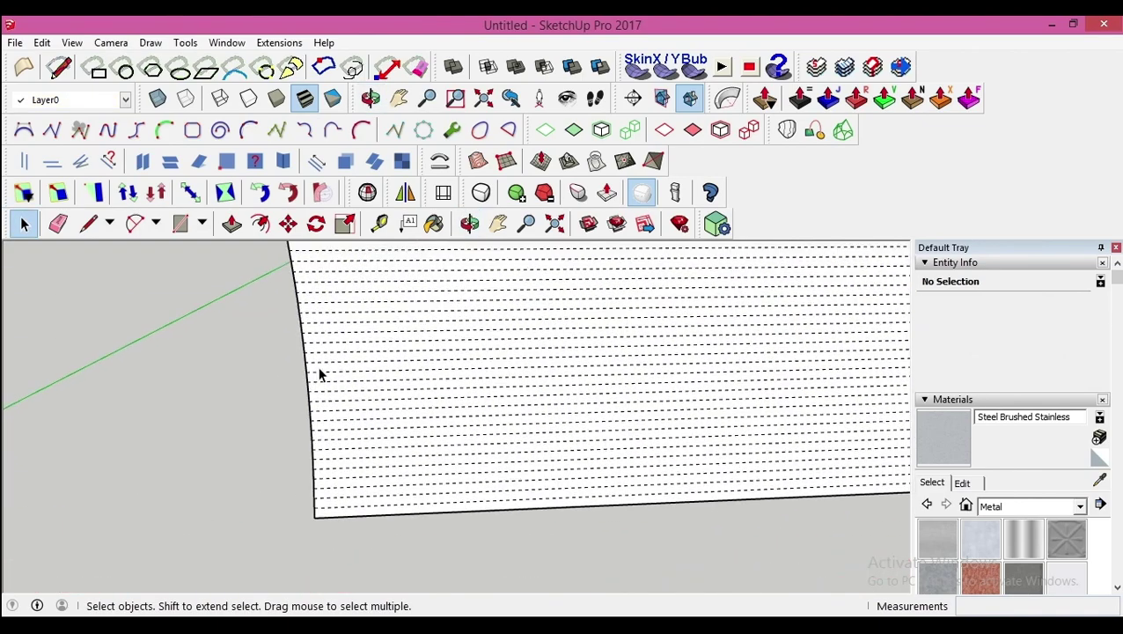
Select every fourth lengthwise edge on the form's concave side, seven in total, and turn off Soft for them.
click(319, 376)
click(311, 361)
middle_drag(310, 360, 321, 421)
scroll(315, 405, up, 4)
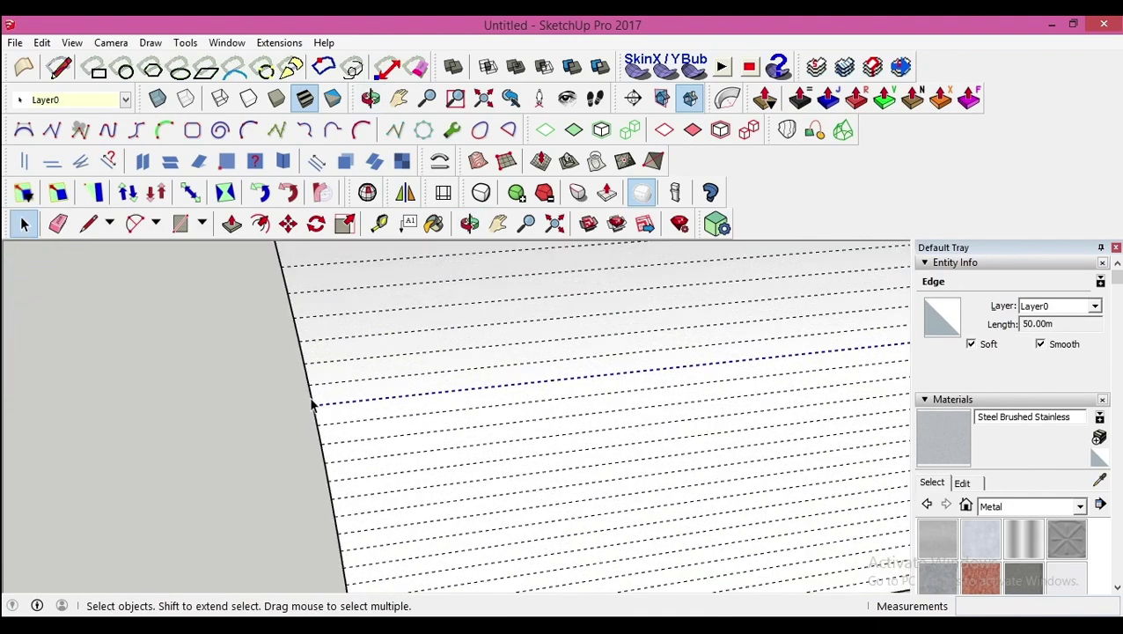
scroll(321, 377, down, 3)
mouse_move(326, 376)
middle_down()
mouse_move(308, 384)
mouse_move(317, 389)
middle_up()
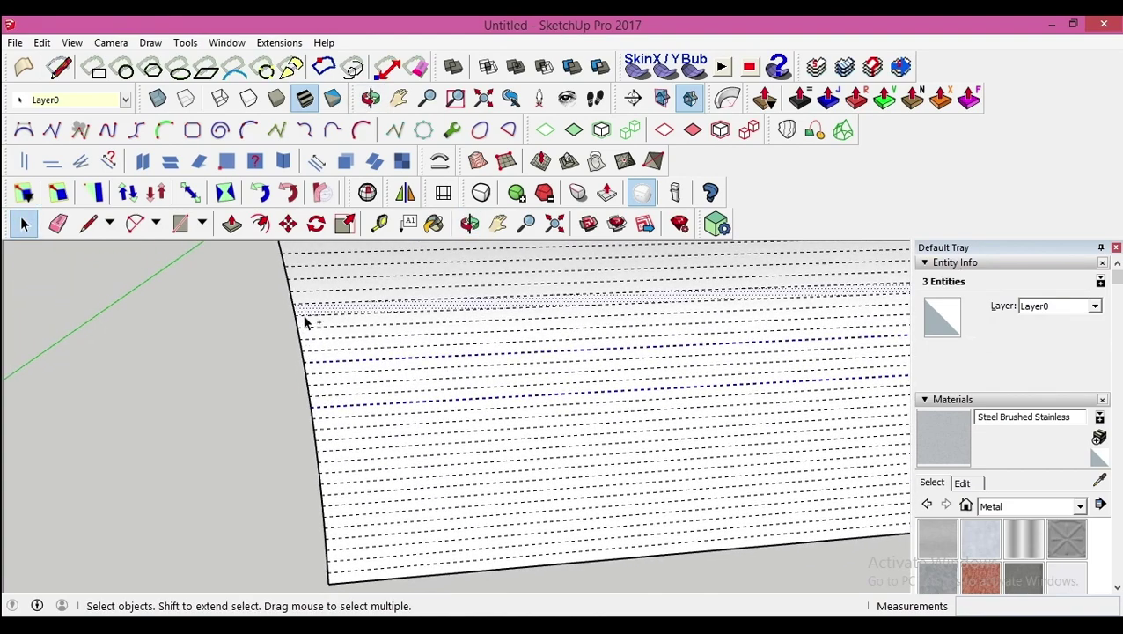
middle_drag(313, 326, 317, 331)
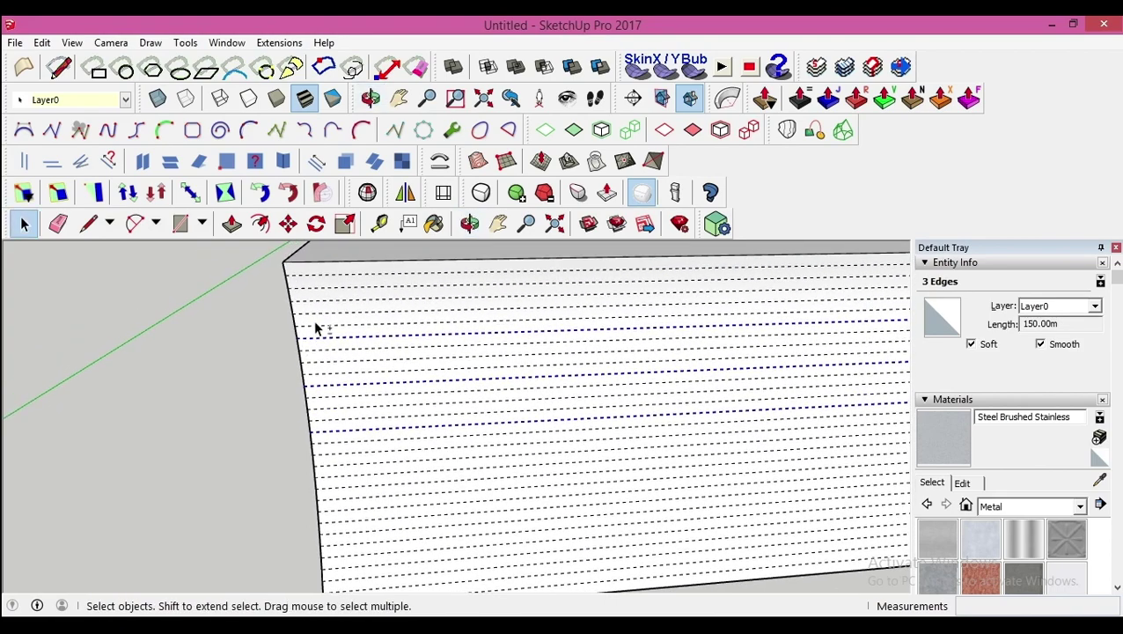
mouse_move(332, 412)
middle_down()
mouse_move(338, 326)
mouse_move(332, 390)
middle_up()
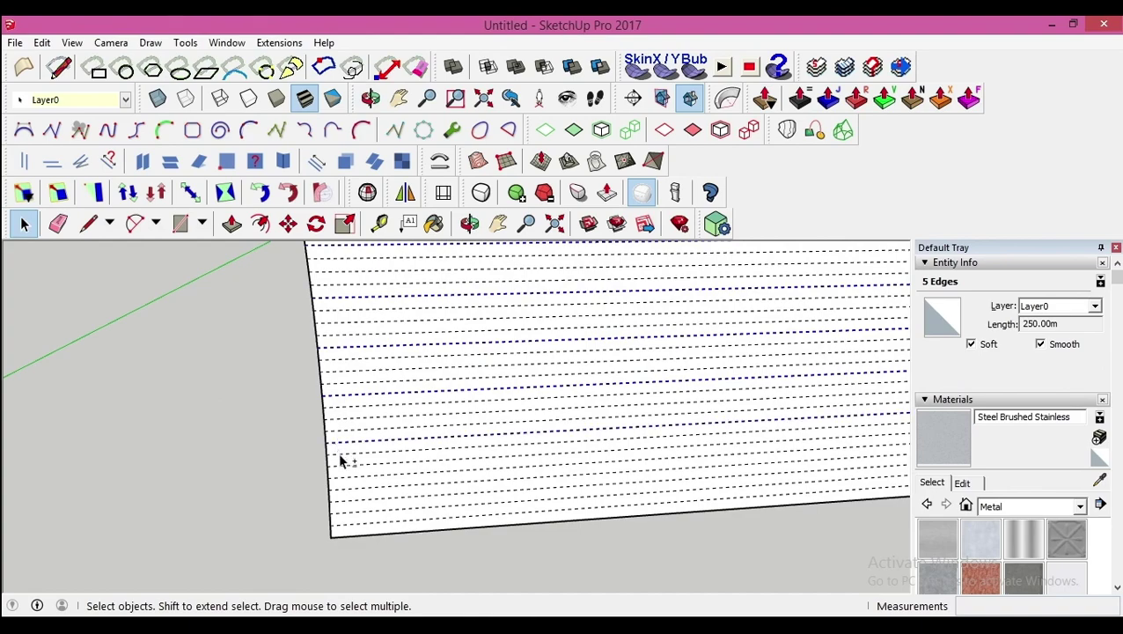
ctrl+click(339, 494)
middle_drag(338, 488, 574, 428)
ctrl+click(337, 497)
click(970, 344)
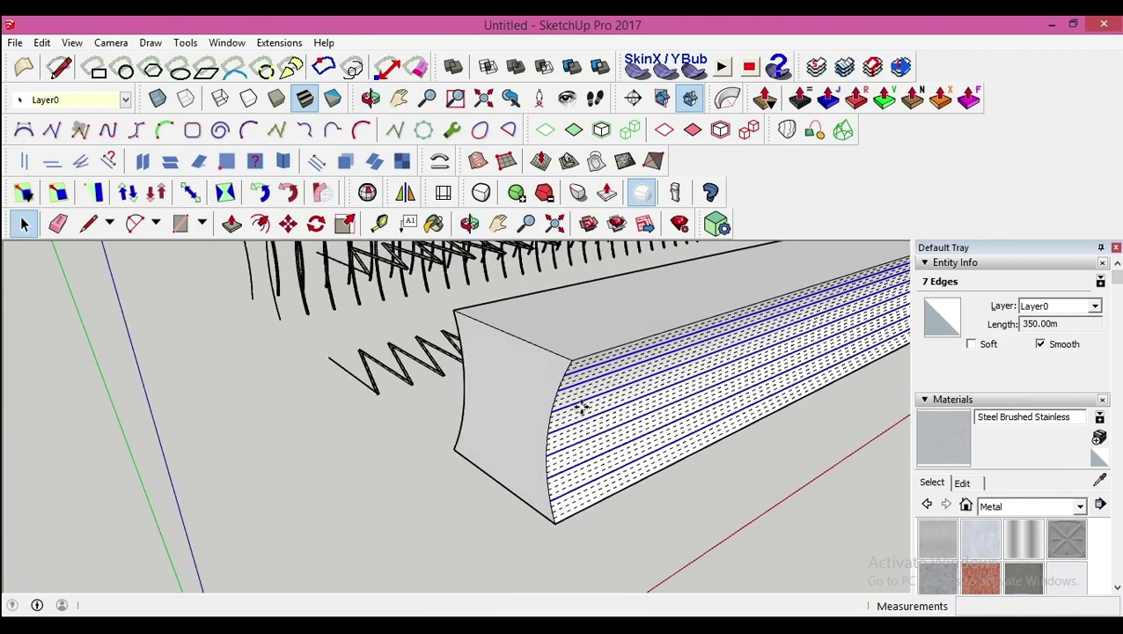
Copy the seven selected edges away from the concave side to a free area beside the form.
key(m)
key(ctrl)
click(572, 361)
middle_drag(464, 343, 403, 413)
click(581, 521)
key(space)
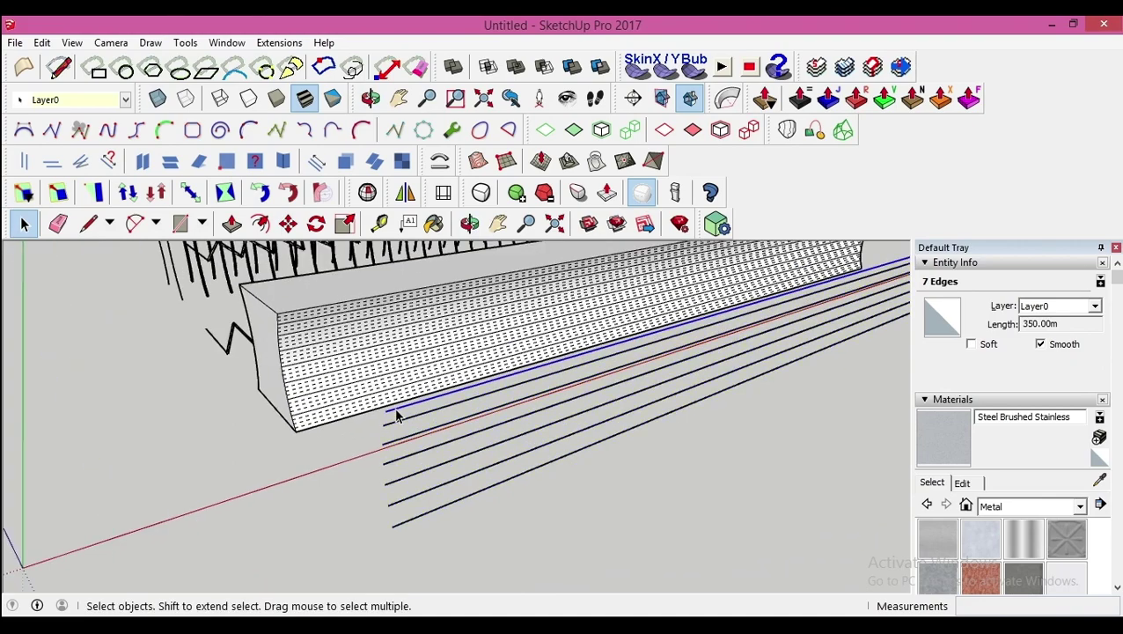
Create a pipe along the copied edge nearest the form with Pipe Along Path.
click(396, 416)
click(279, 43)
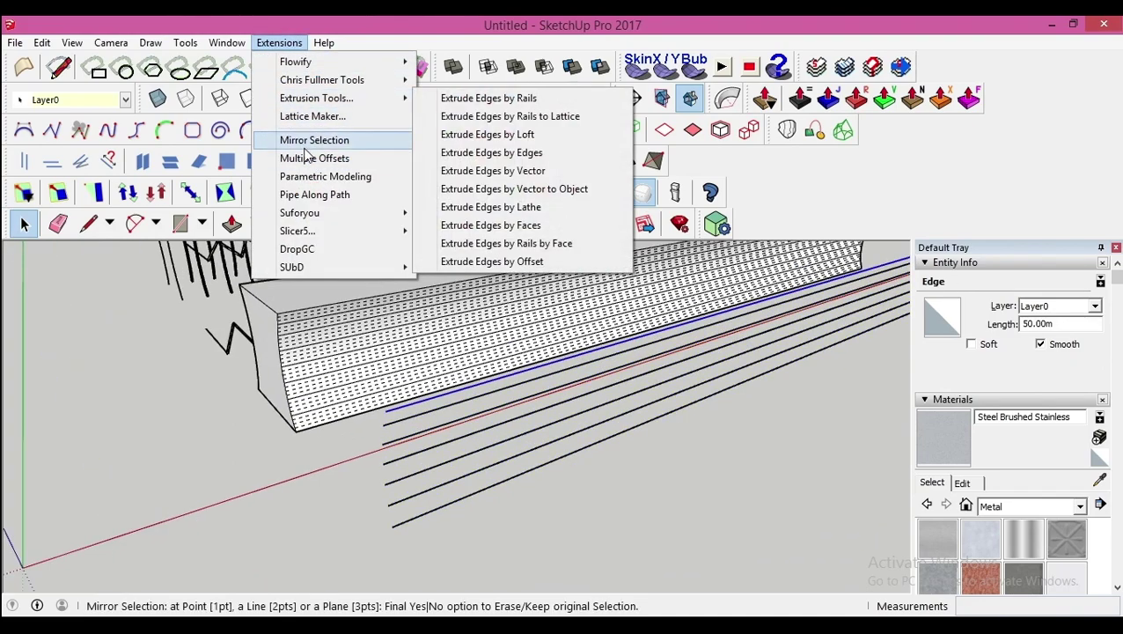
click(303, 194)
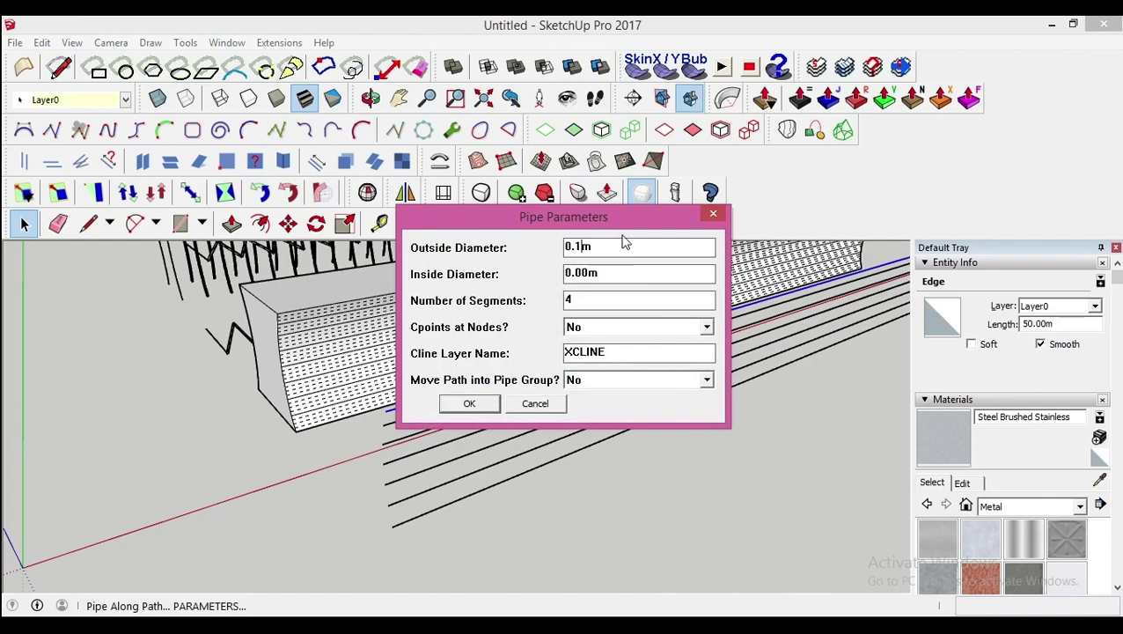
key(Return)
Turn off hidden geometry and create a pipe along the second copied edge with the same Pipe Along Path settings.
click(385, 433)
click(69, 42)
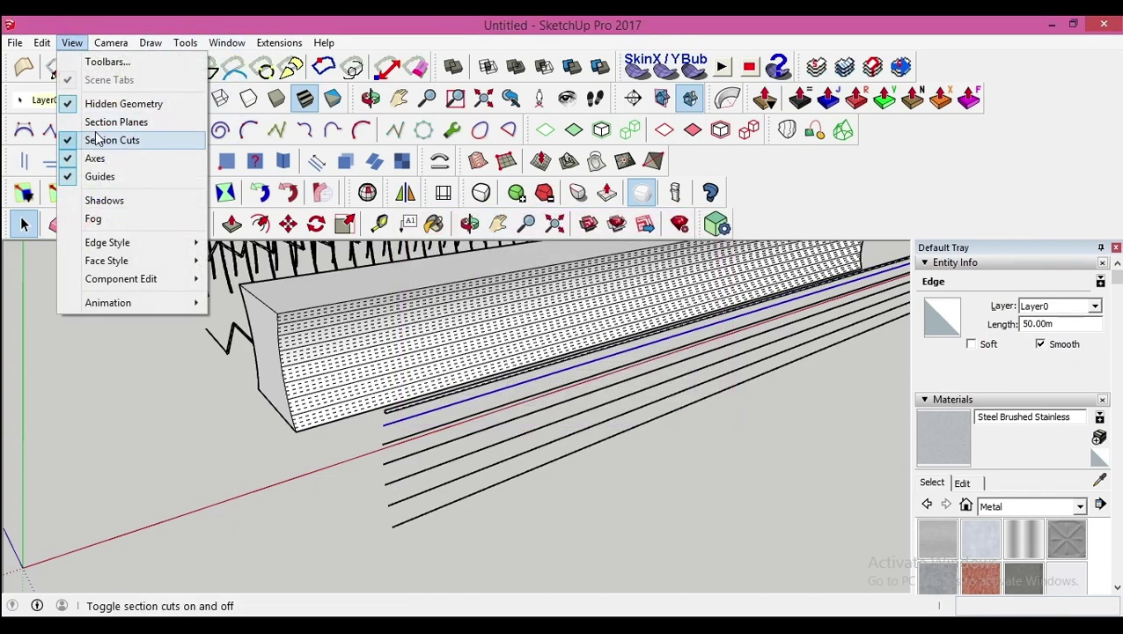
click(98, 104)
click(279, 43)
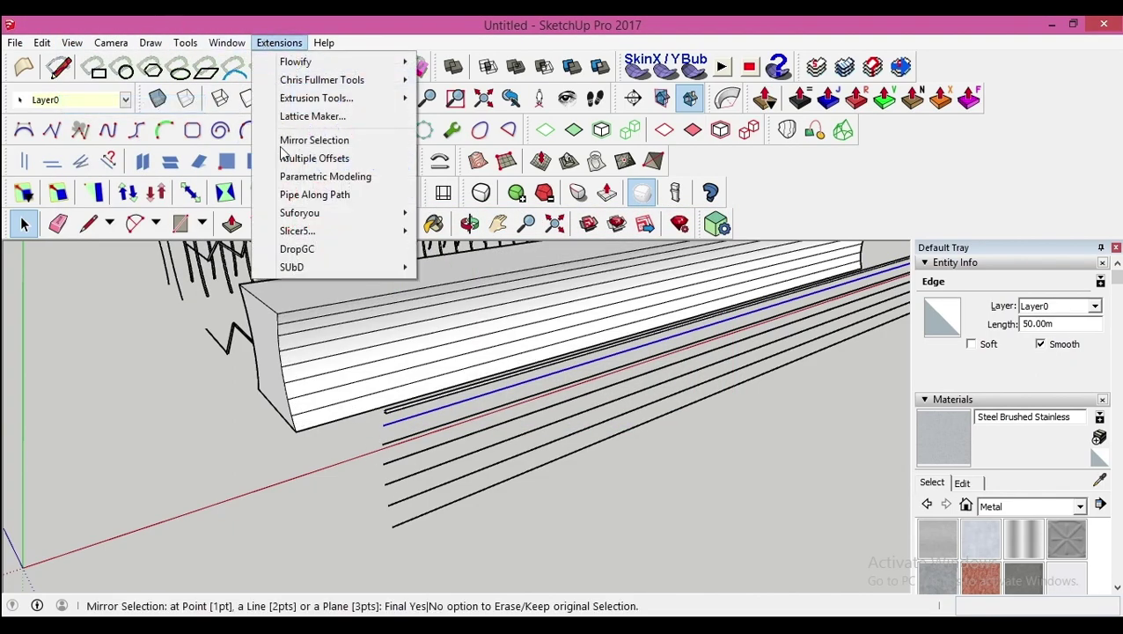
click(297, 193)
key(Return)
Create pipes along the third and fourth copied edges with the same Pipe Along Path settings.
middle_drag(345, 327, 523, 545)
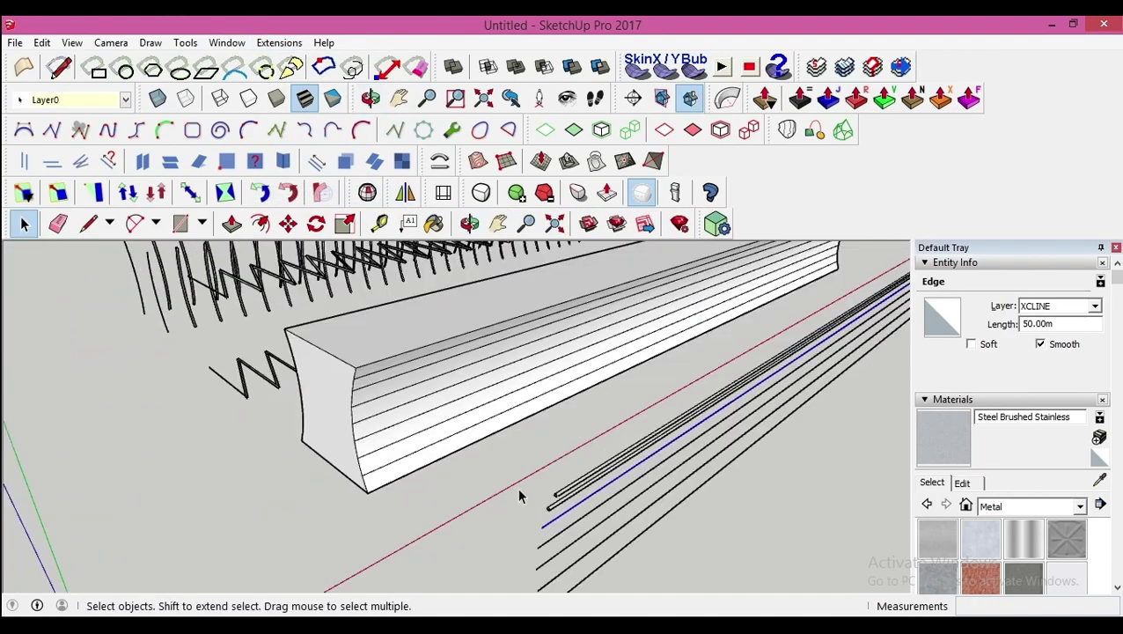
click(279, 43)
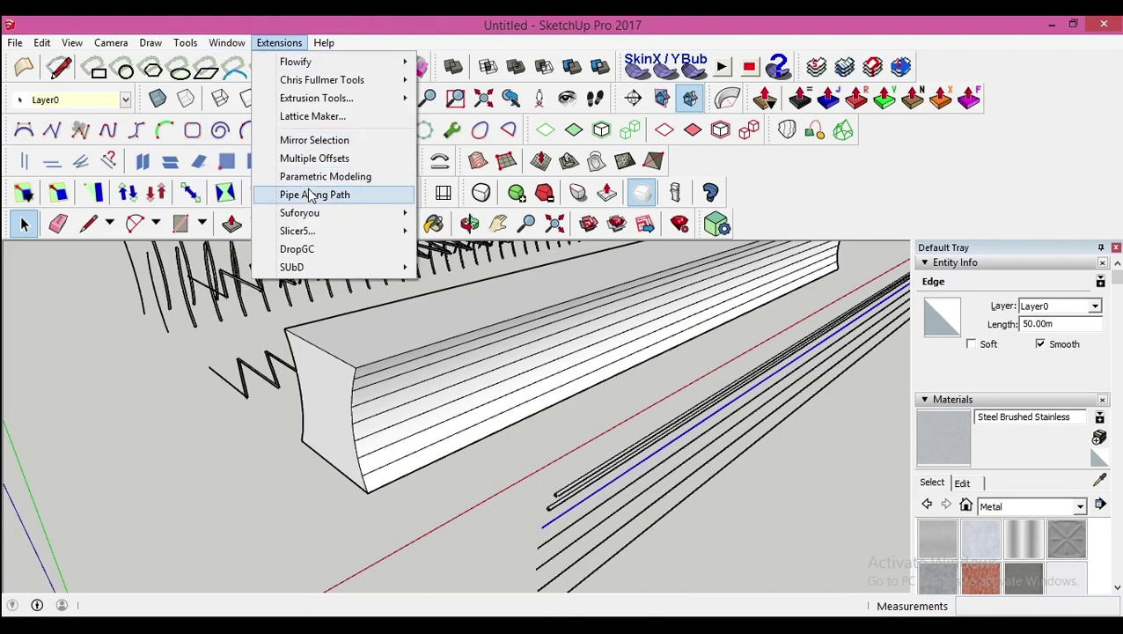
click(309, 196)
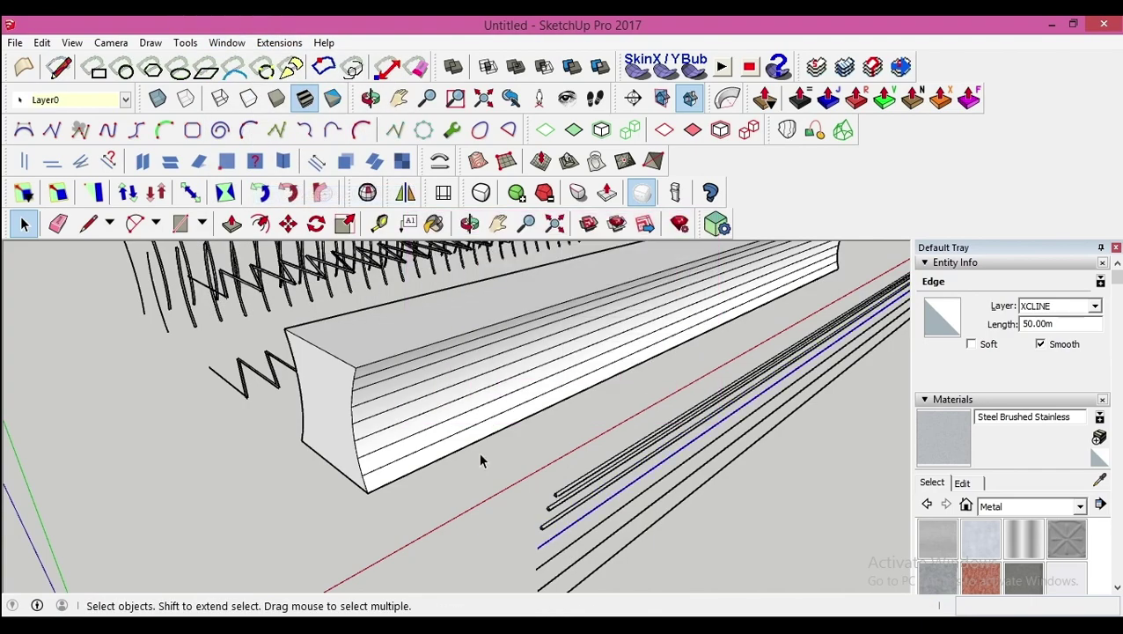
click(279, 43)
click(317, 191)
Create pipes along the last three copied edges with Pipe Along Path, using 0.10 m outside diameter, 0.00 m inside diameter and 4 segments.
middle_drag(563, 413, 515, 440)
click(279, 42)
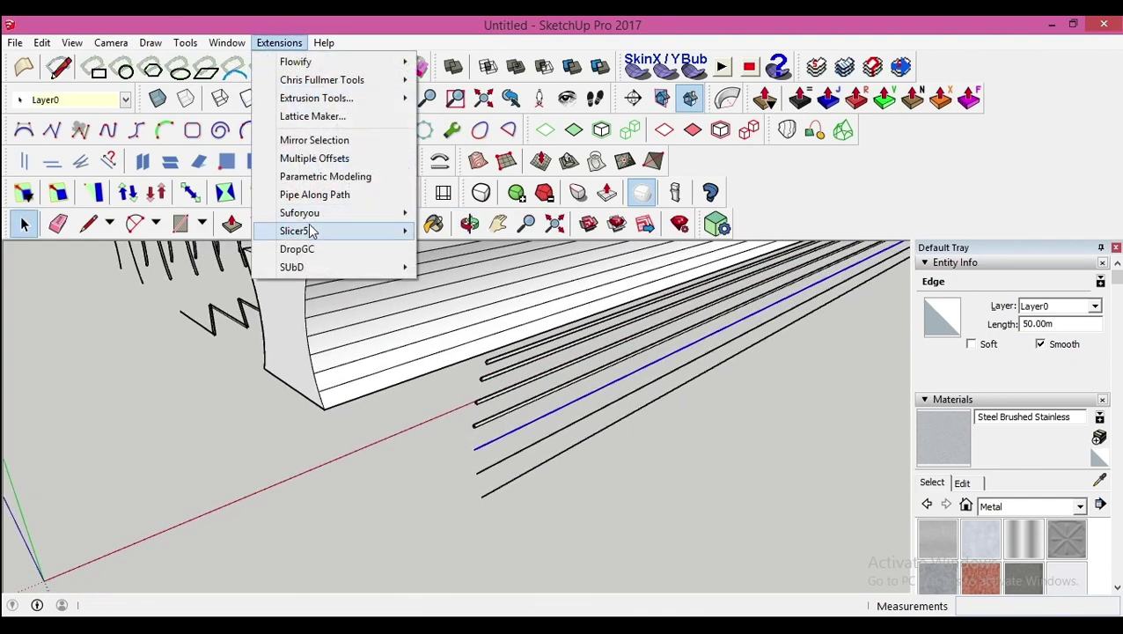
click(301, 192)
click(489, 471)
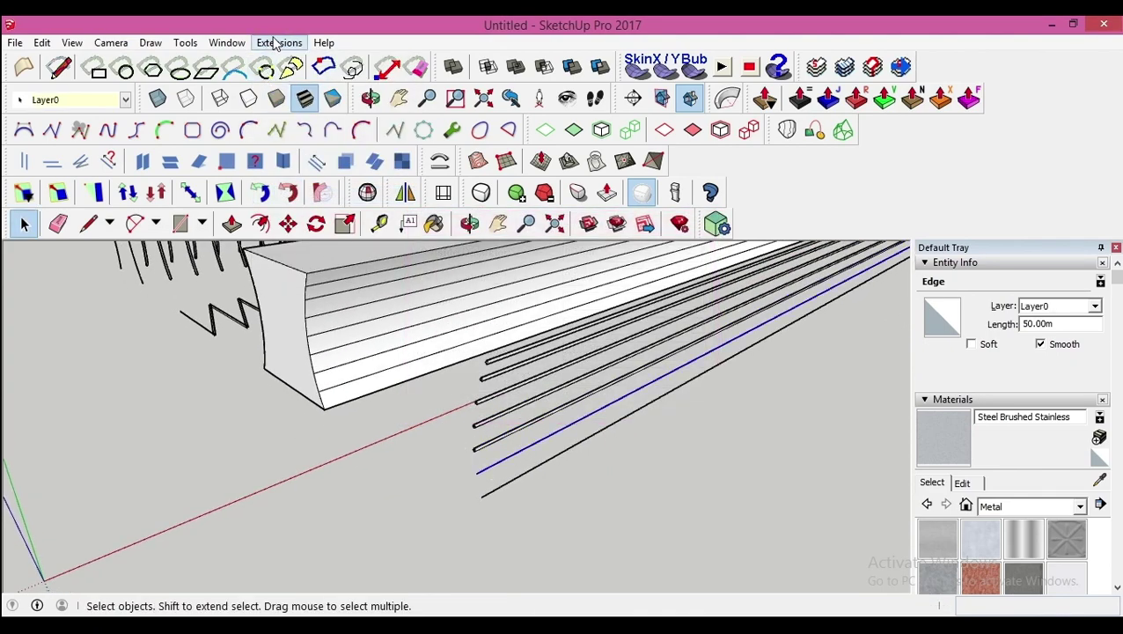
click(279, 42)
click(313, 193)
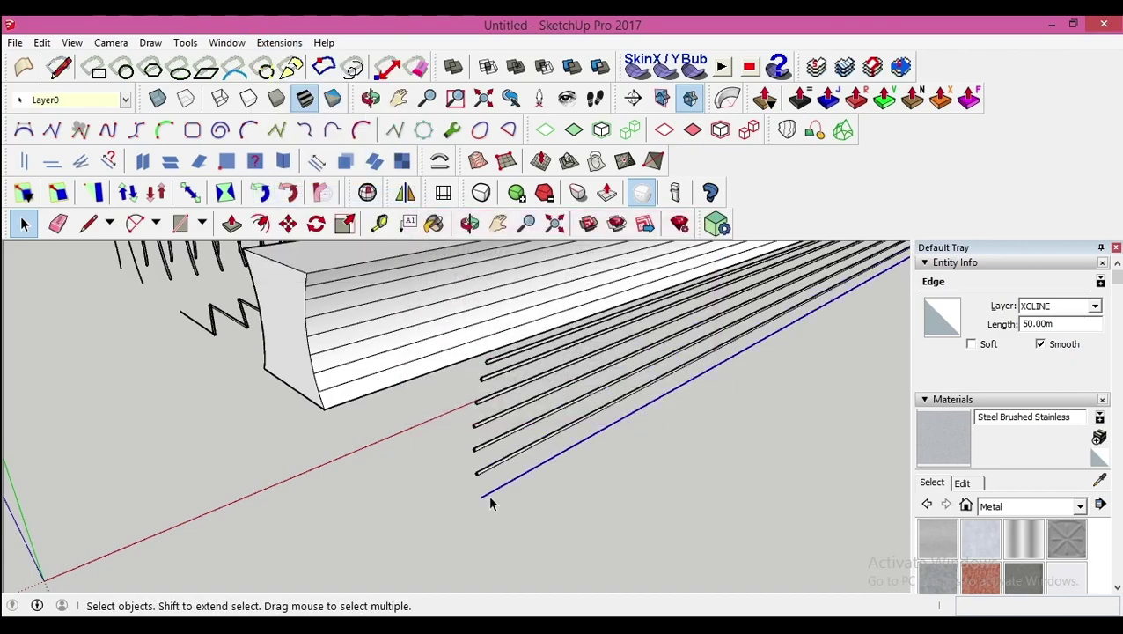
click(279, 42)
click(313, 190)
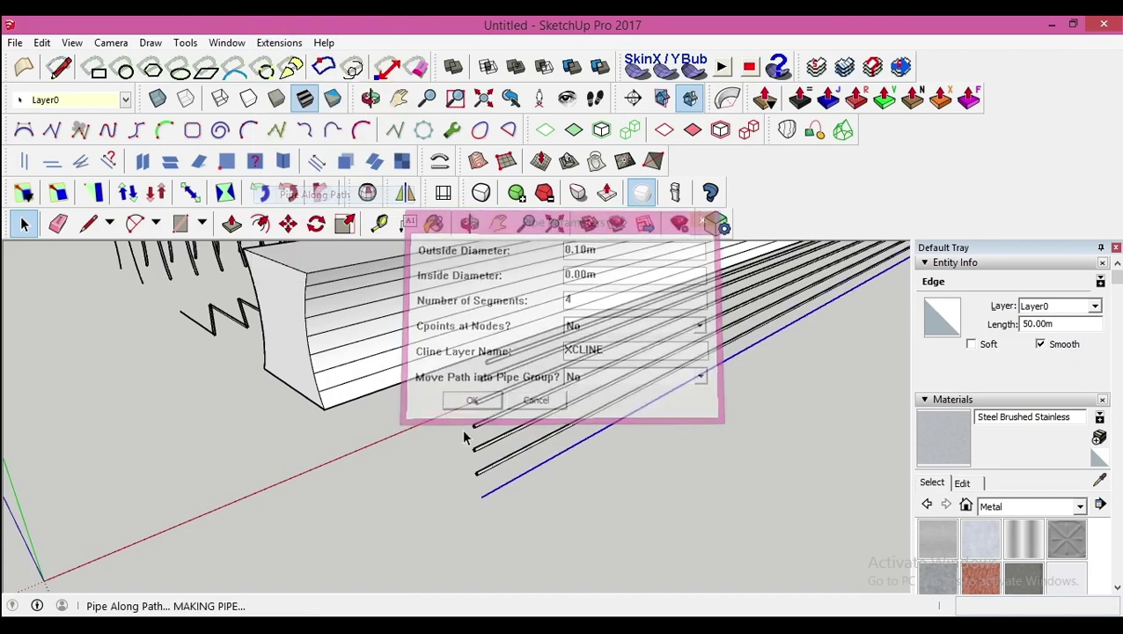
click(469, 399)
Select all seven lengthwise pipes with their paths beside the form and combine them into one group.
middle_drag(474, 446, 627, 393)
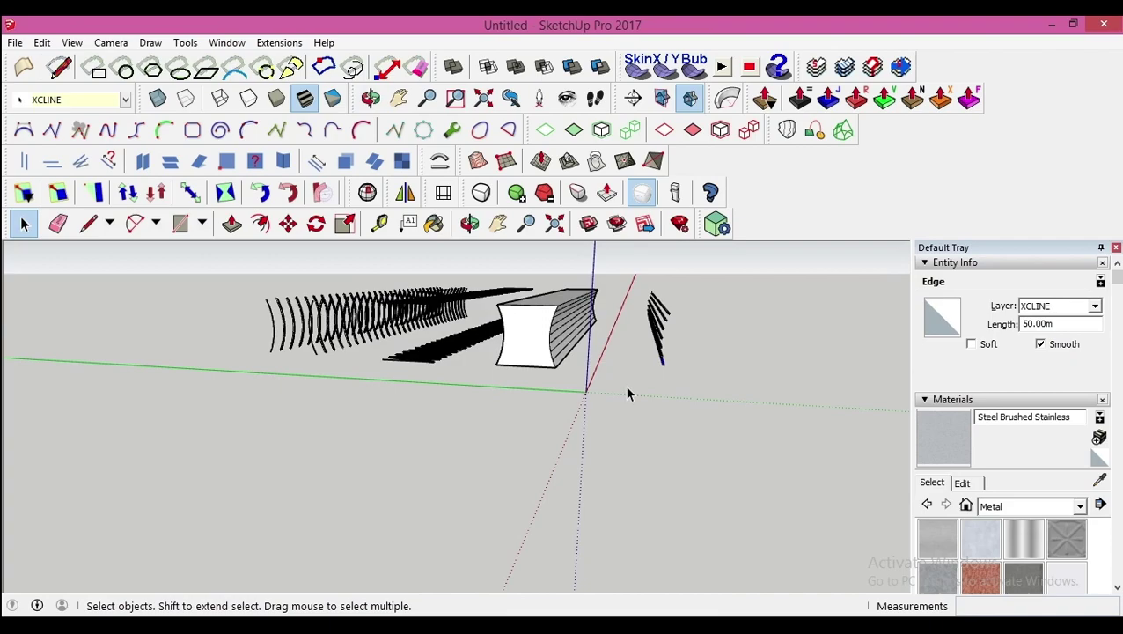
drag(711, 413, 711, 414)
scroll(711, 413, up, 8)
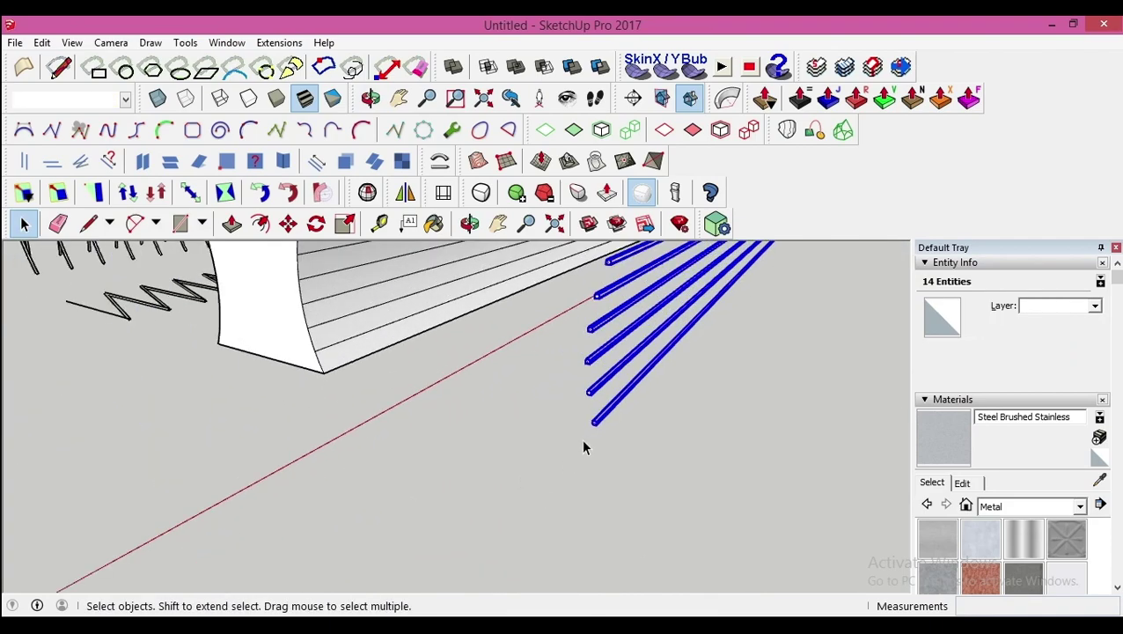
scroll(594, 428, up, 2)
right_click(595, 426)
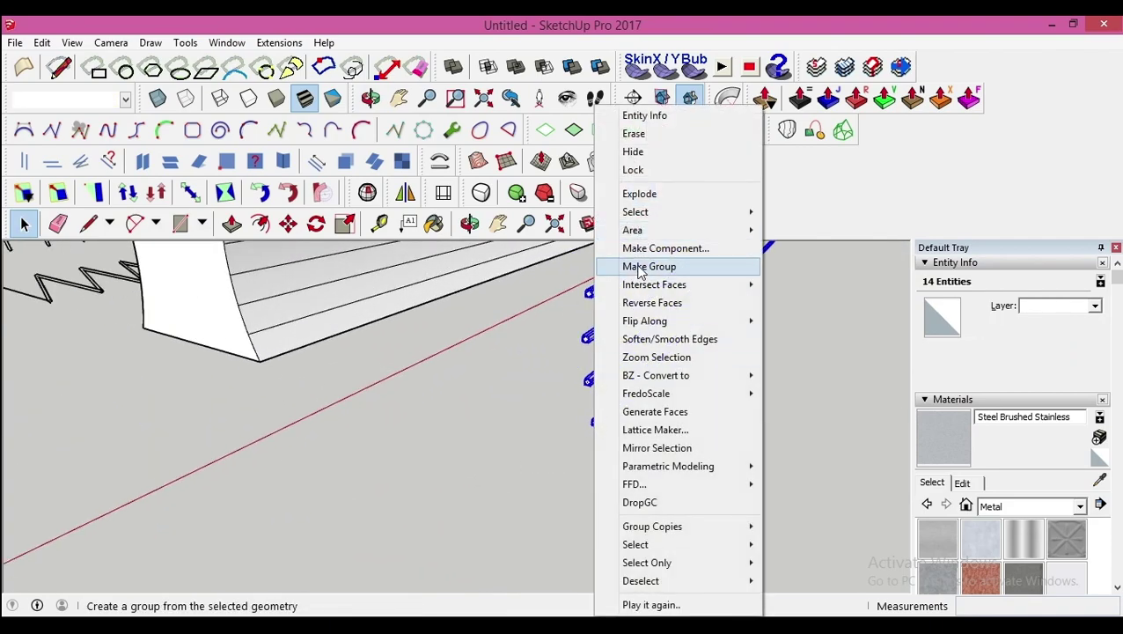
click(664, 263)
Move the lengthwise pipe group by a pipe's end point onto the matching edge end of the form's nearby concave side.
scroll(587, 437, up, 3)
middle_drag(590, 428, 592, 347)
scroll(604, 461, down, 7)
middle_drag(604, 461, 567, 438)
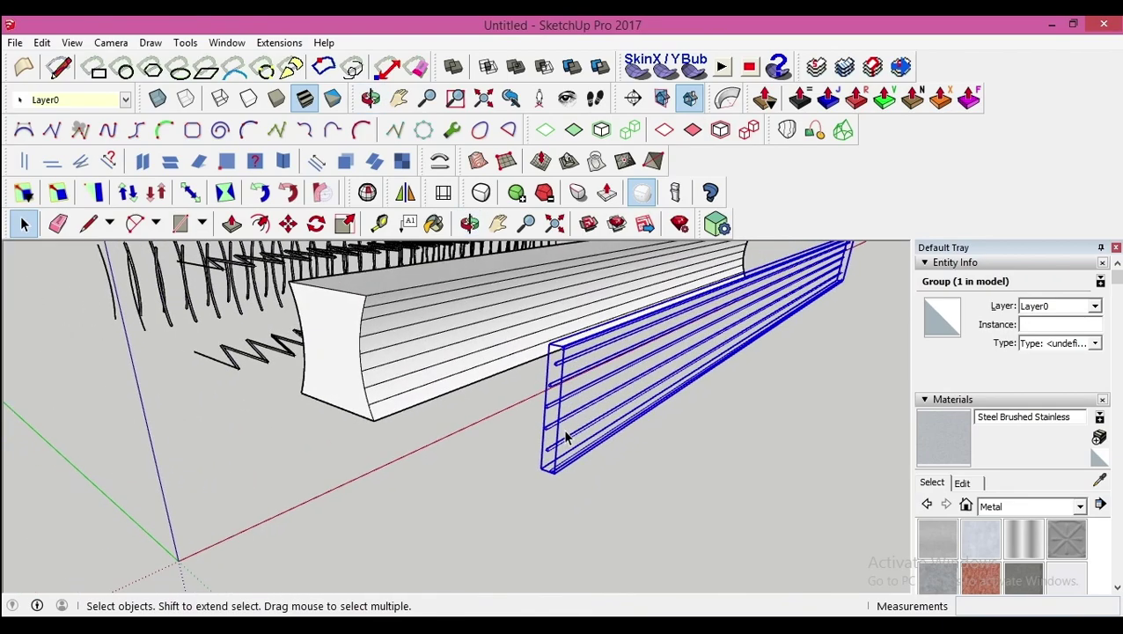
scroll(555, 405, up, 3)
scroll(554, 406, up, 3)
scroll(537, 418, down, 2)
key(m)
scroll(513, 458, up, 2)
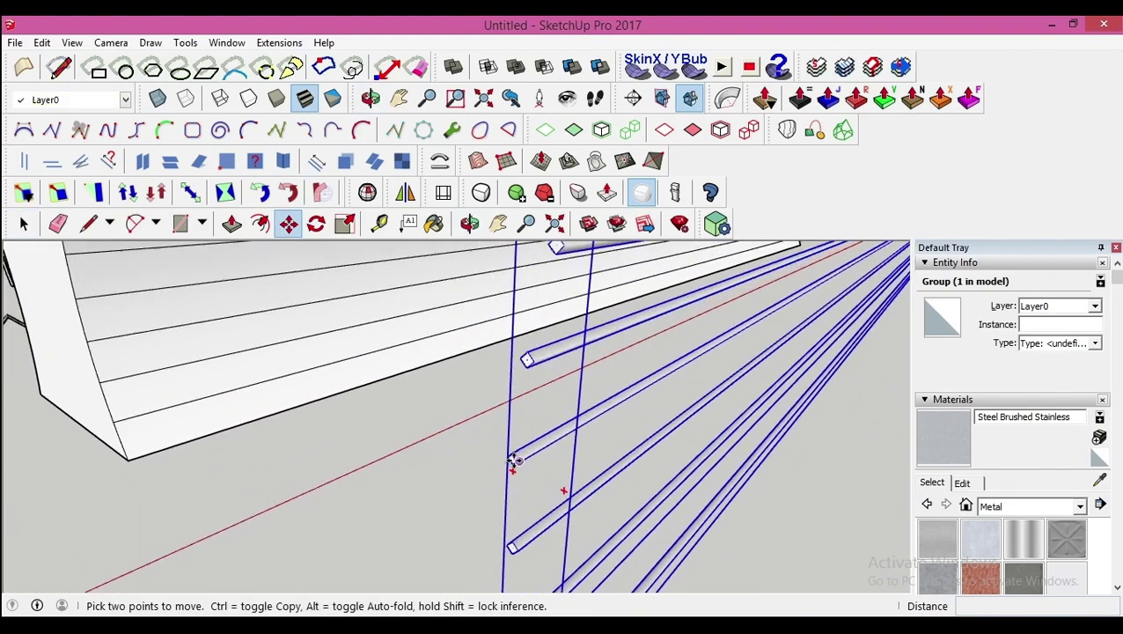
mouse_move(513, 458)
middle_down()
mouse_move(538, 458)
mouse_move(517, 457)
middle_up()
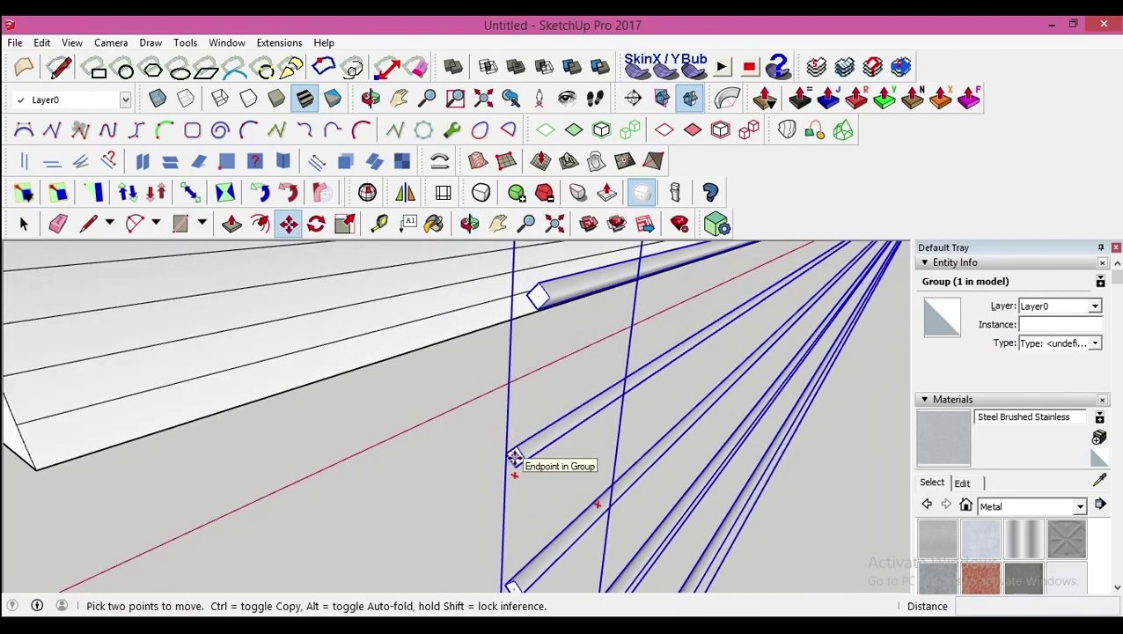
click(514, 457)
middle_drag(371, 412, 817, 472)
scroll(216, 346, down, 1)
shift+middle_drag(215, 346, 344, 422)
scroll(325, 391, up, 2)
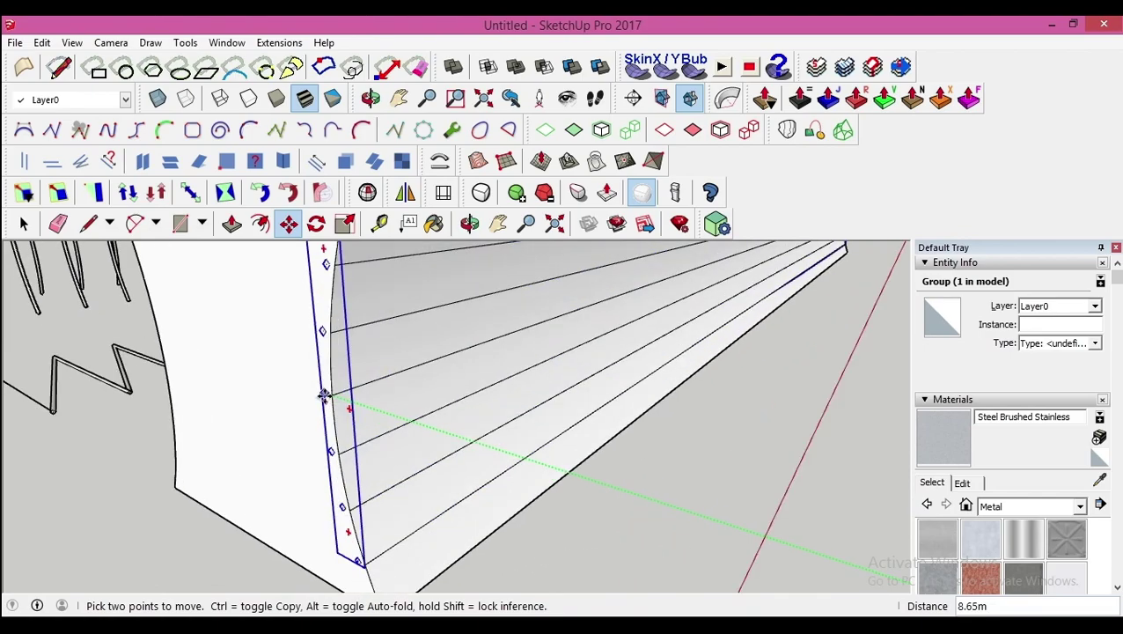
scroll(326, 396, up, 3)
click(335, 395)
scroll(336, 394, down, 2)
scroll(335, 394, down, 4)
middle_drag(364, 414, 501, 426)
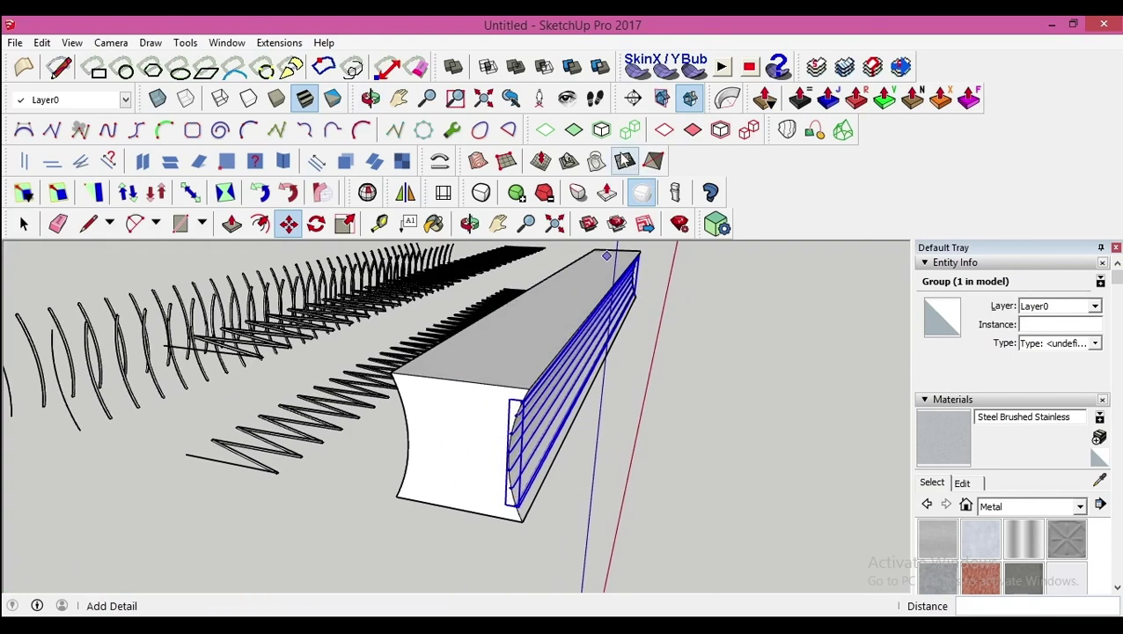
Mirror the lengthwise pipe group across the form's lengthwise centre plane onto the opposite concave side, keeping the original.
key(space)
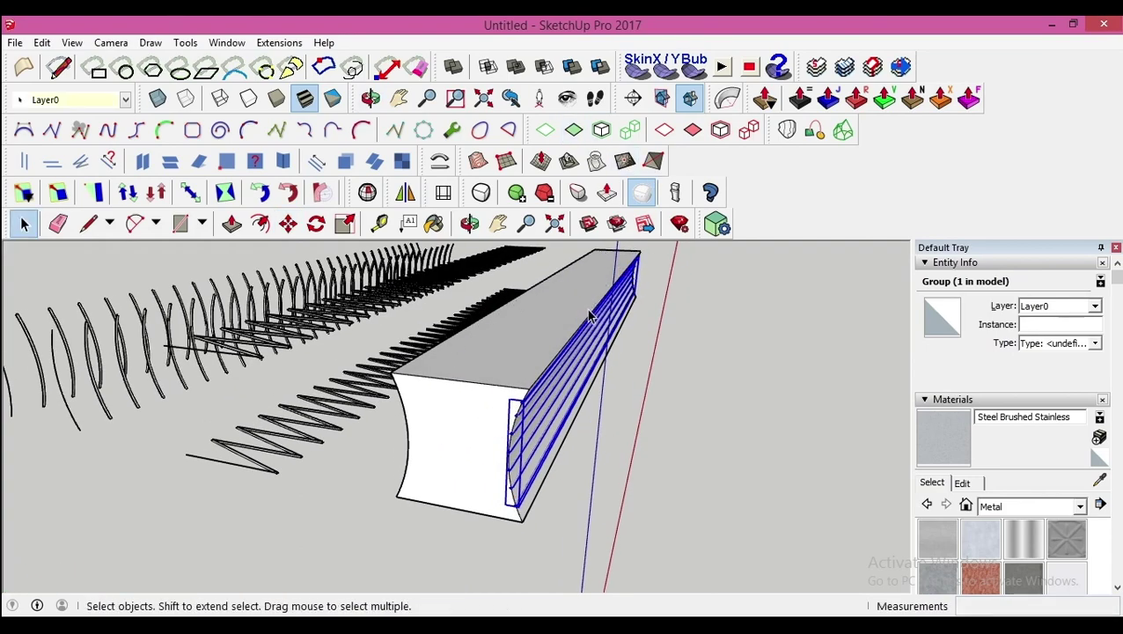
click(642, 192)
click(457, 387)
middle_drag(456, 387, 245, 453)
click(201, 381)
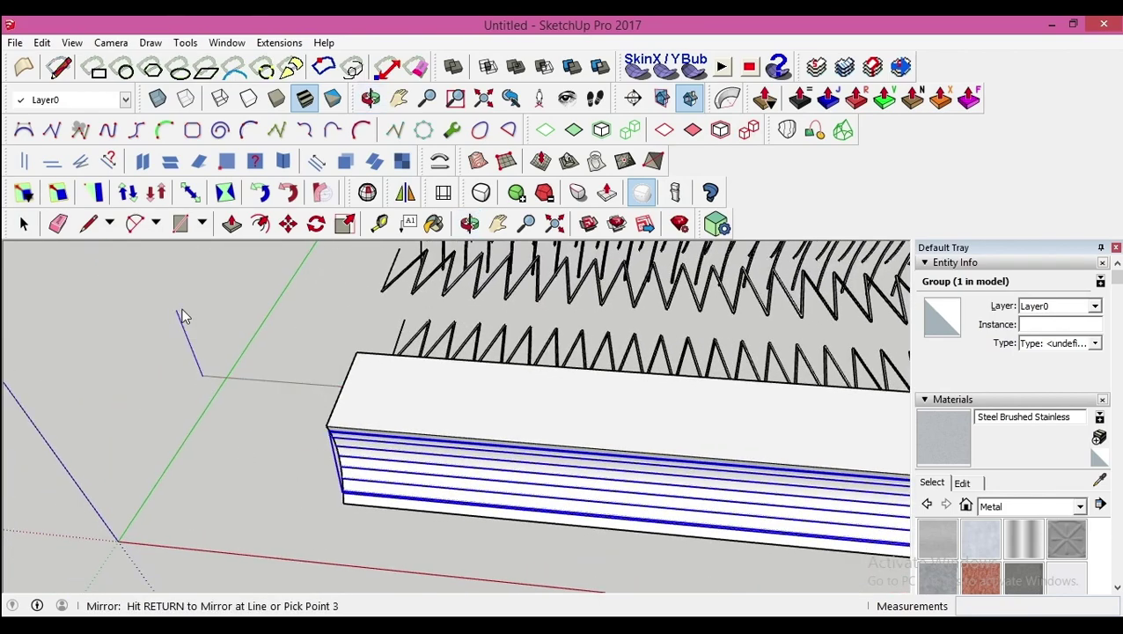
key(Return)
key(Return)
Select both rows of arrayed curved pipes beside the form and explode them.
middle_drag(419, 371, 674, 296)
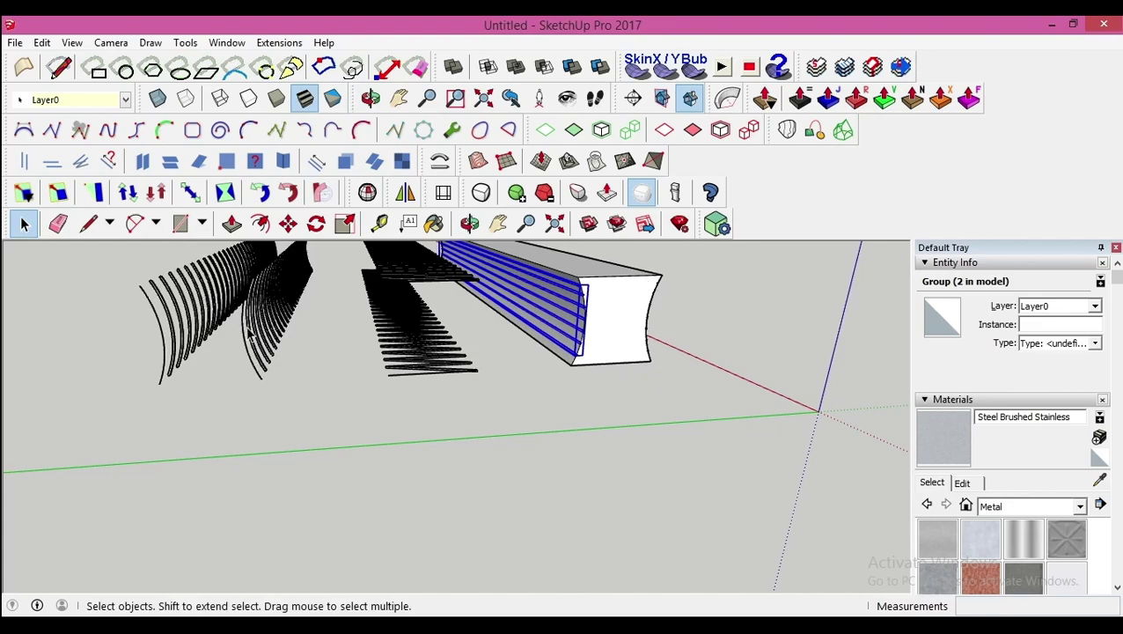
middle_drag(573, 374, 350, 424)
middle_drag(210, 414, 333, 371)
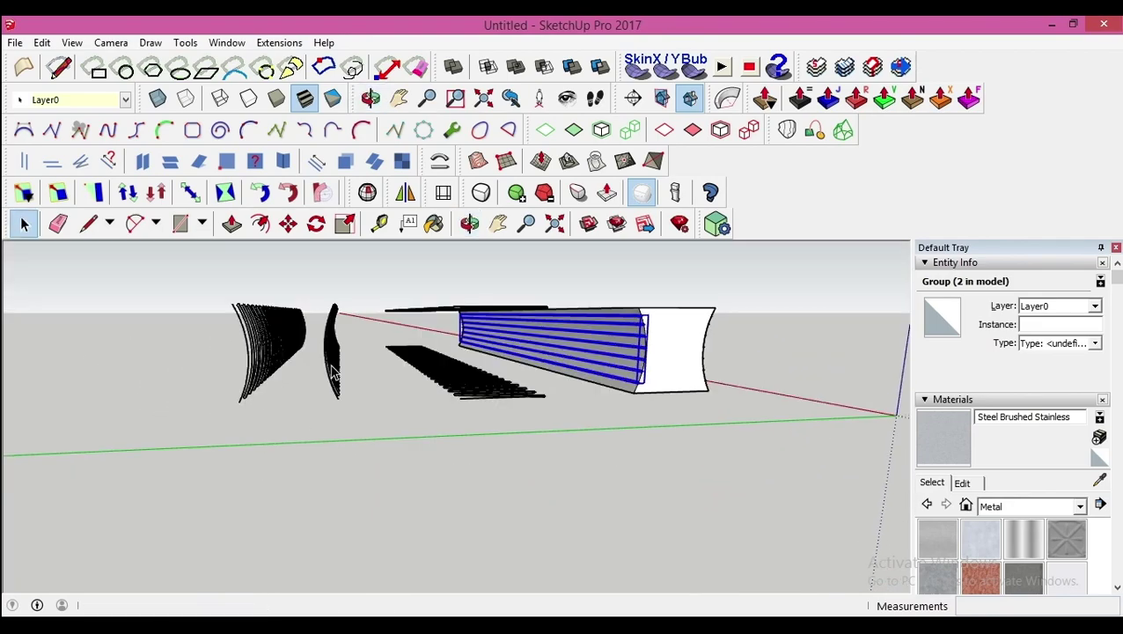
drag(389, 443, 389, 443)
middle_drag(389, 443, 258, 545)
scroll(246, 544, up, 4)
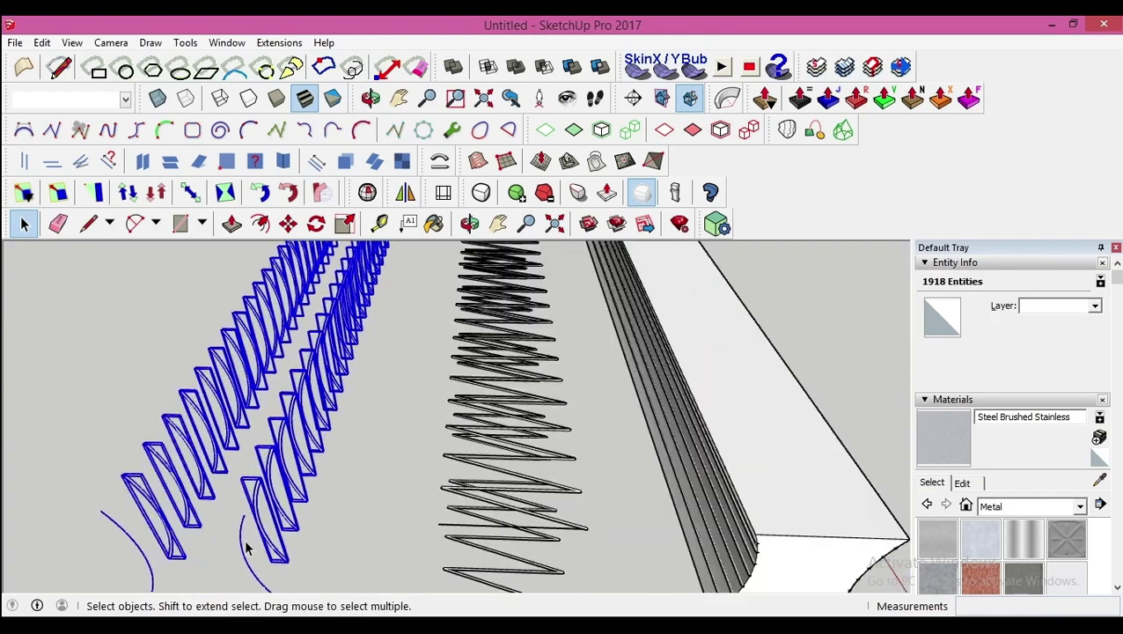
right_click(262, 480)
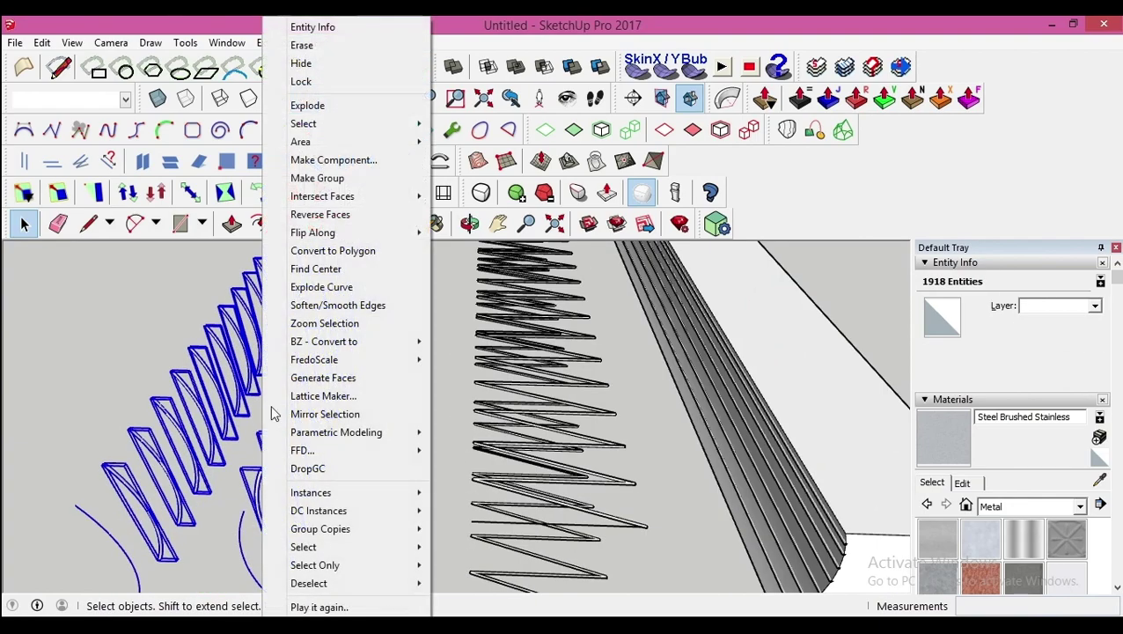
click(308, 104)
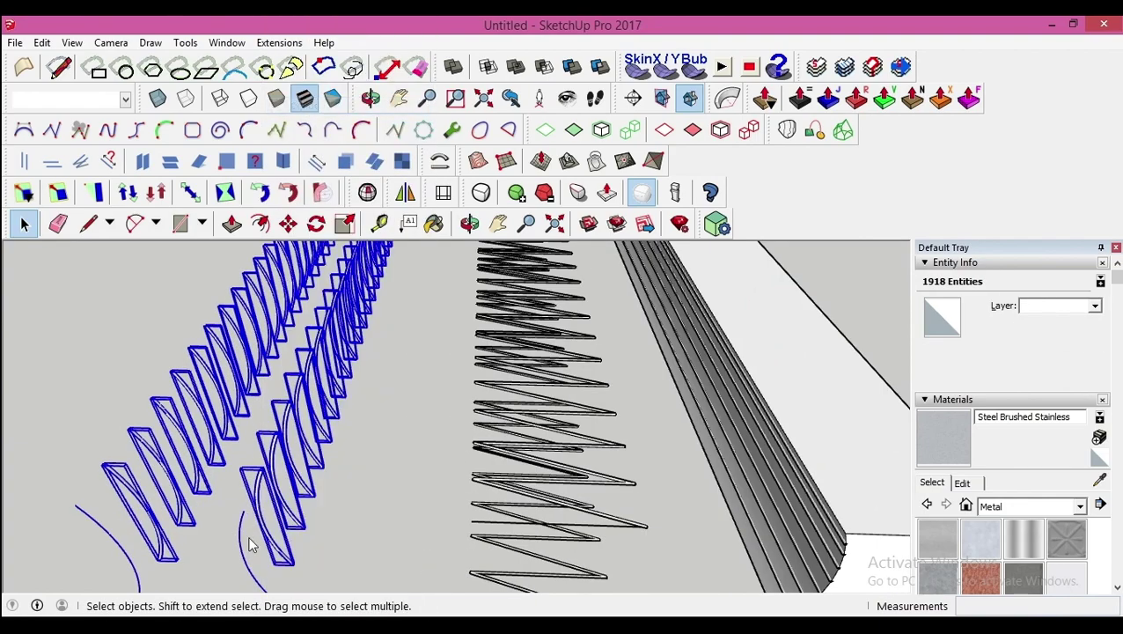
scroll(296, 466, down, 4)
Create pipes thicker than the other lengthwise ones along both long top edges of the form with Pipe Along Path.
middle_drag(506, 468, 456, 417)
scroll(457, 416, up, 3)
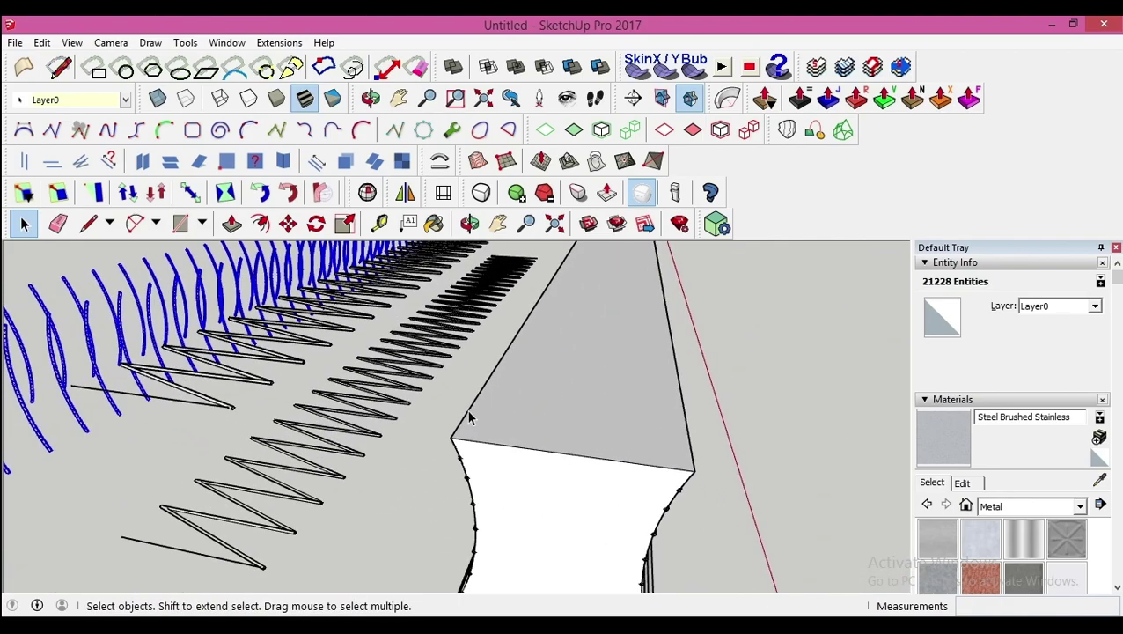
click(264, 44)
click(299, 197)
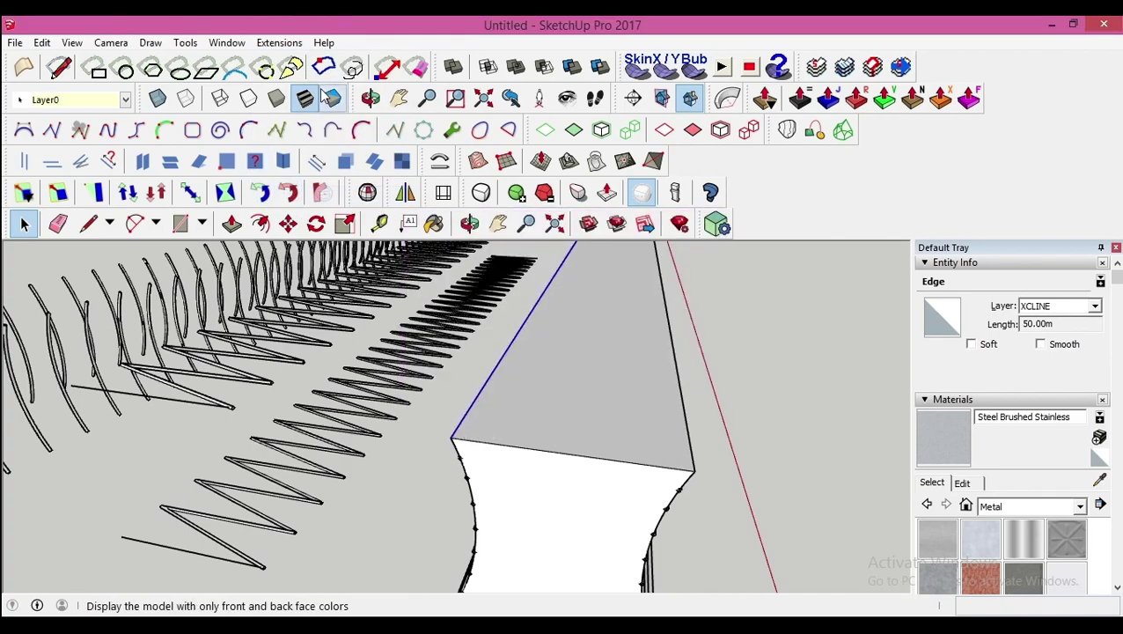
click(279, 42)
click(306, 194)
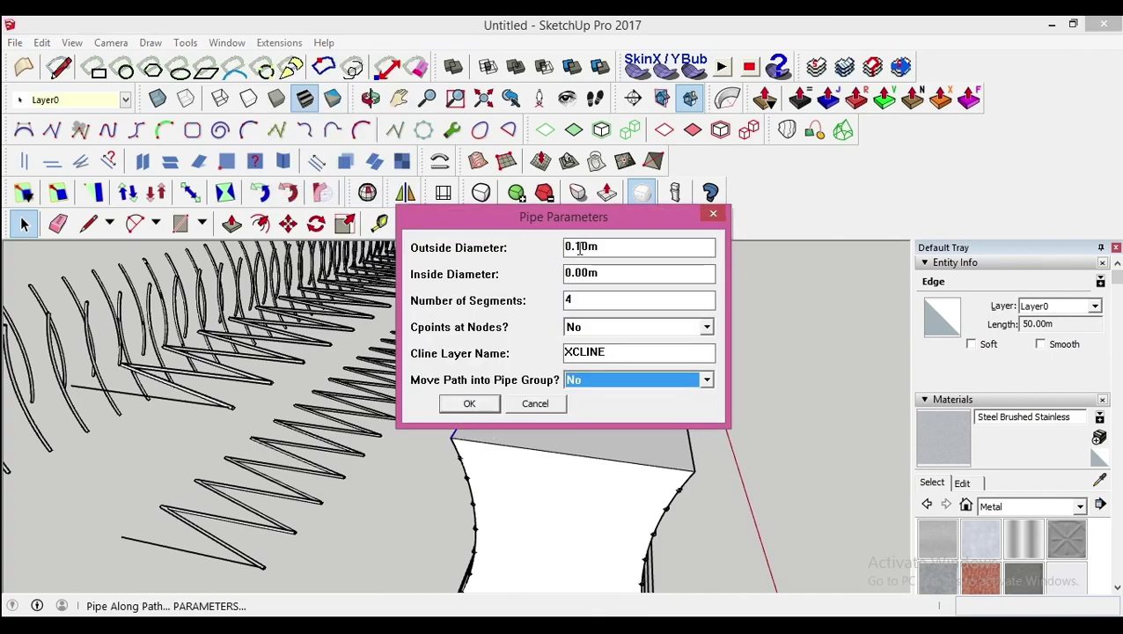
key(Return)
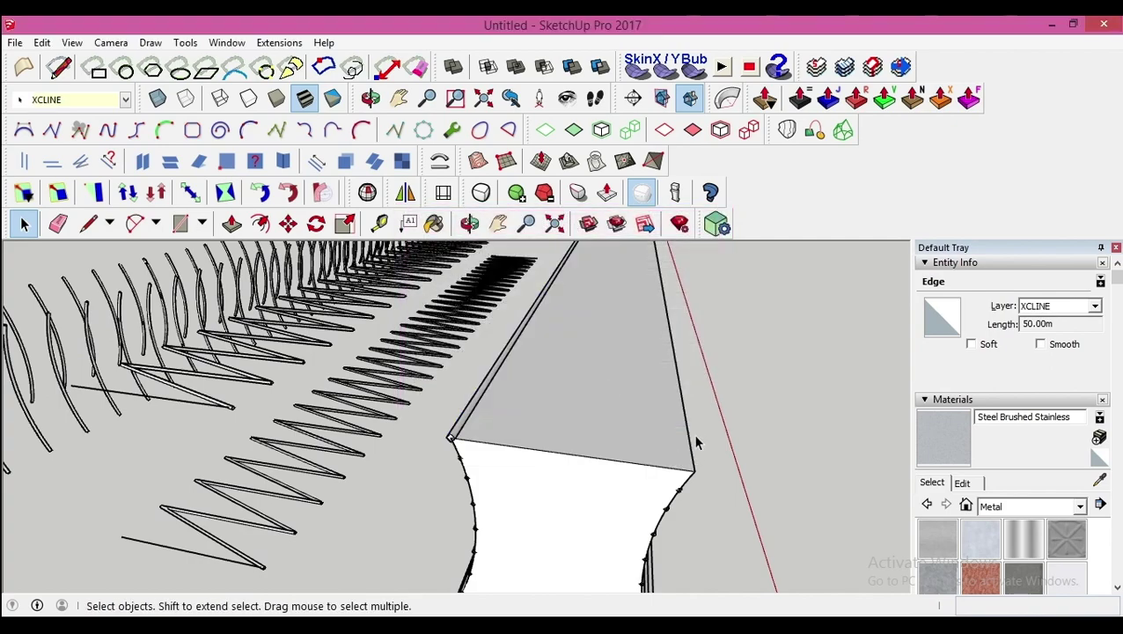
click(274, 44)
click(287, 195)
key(Return)
Create matching thick pipes along both long bottom edges of the form with Pipe Along Path.
middle_drag(482, 552, 440, 369)
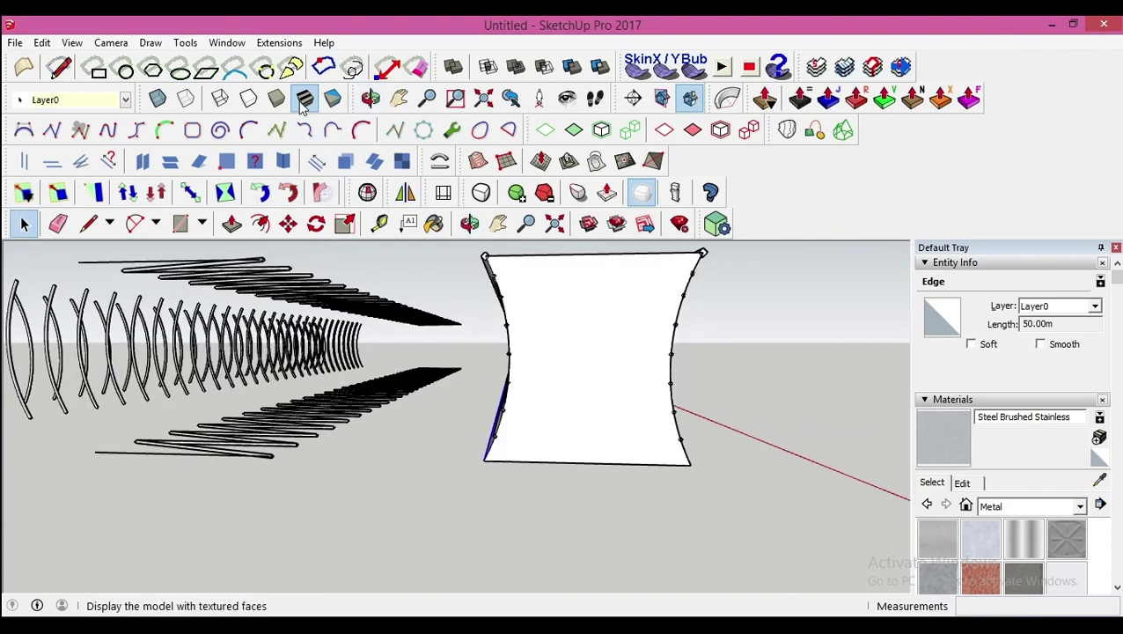
click(279, 42)
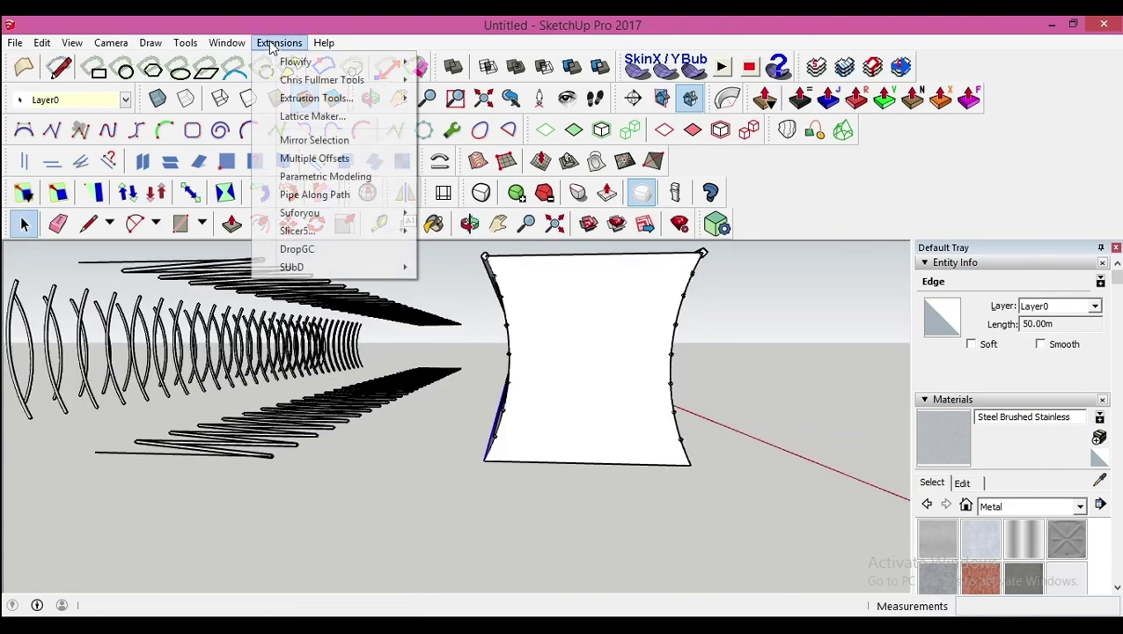
click(304, 192)
mouse_move(565, 427)
middle_down()
mouse_move(481, 385)
mouse_move(583, 417)
middle_up()
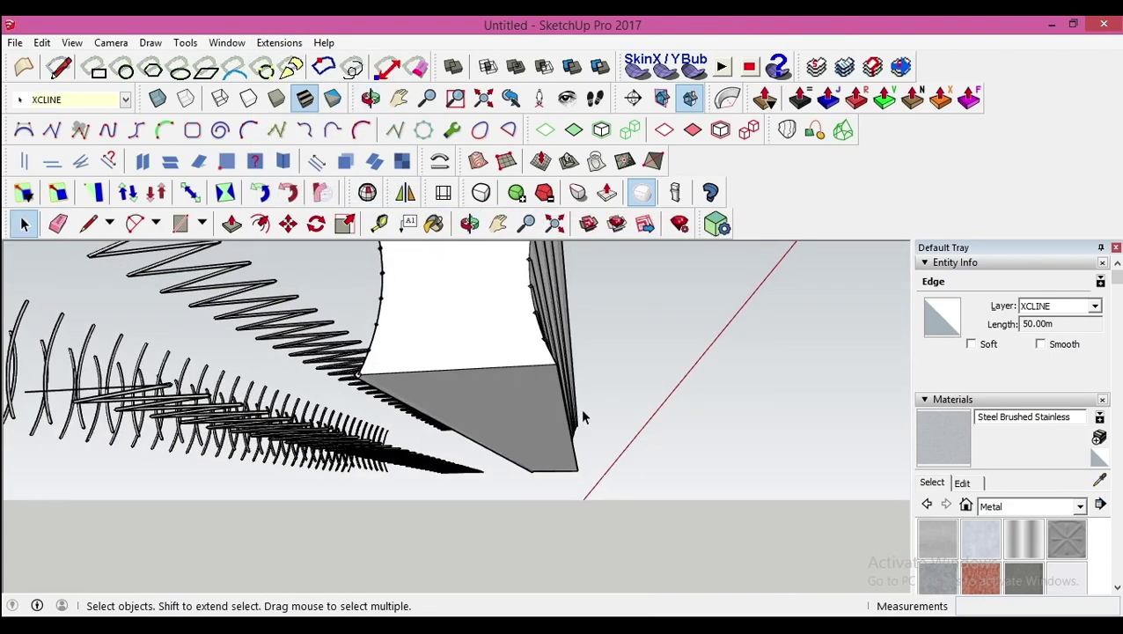
click(279, 43)
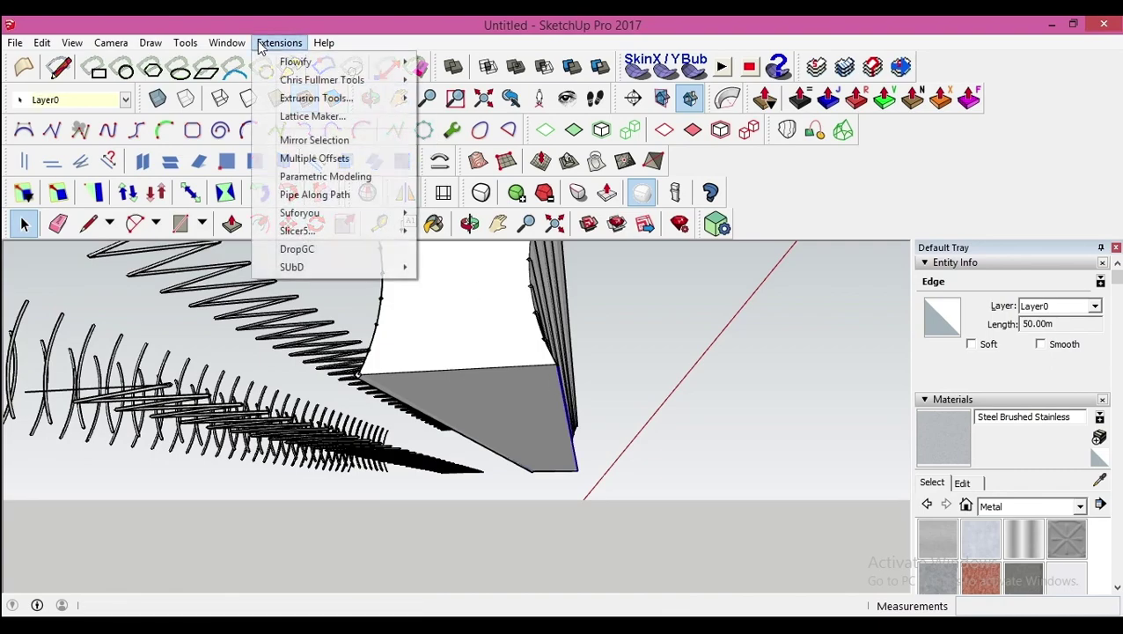
click(304, 193)
middle_drag(457, 361, 334, 334)
drag(442, 489, 442, 489)
scroll(380, 410, up, 4)
middle_drag(381, 410, 377, 497)
scroll(370, 471, up, 3)
middle_drag(370, 456, 385, 473)
key(m)
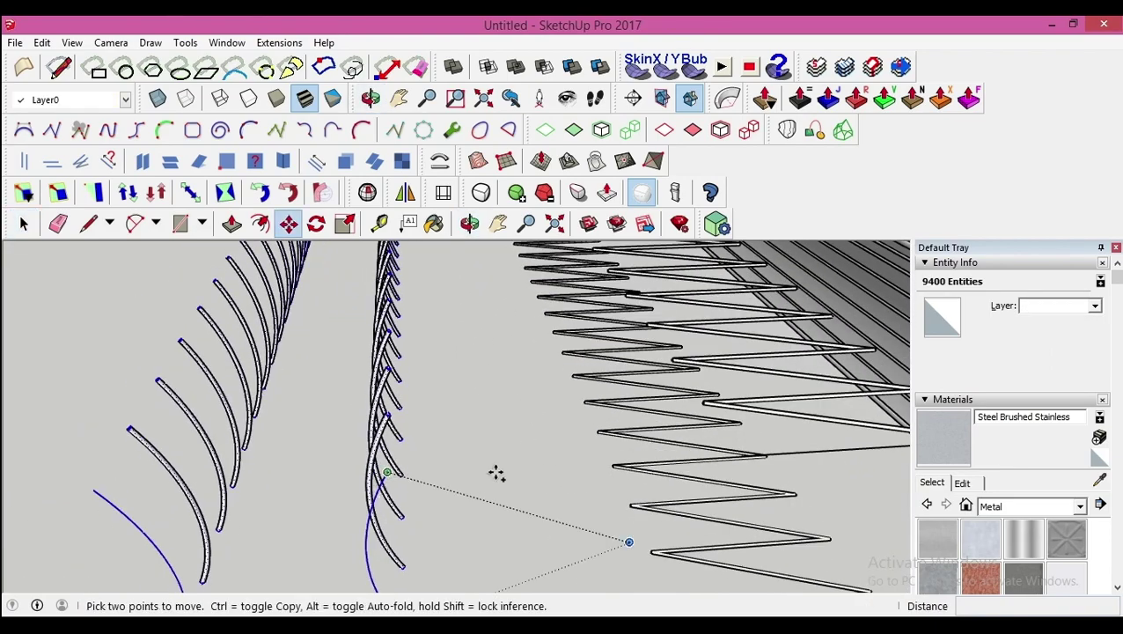
click(25, 225)
Soften the long form's edges with a 36.5 degree angle between normals and group all of its geometry.
shift+middle_drag(669, 418, 19, 379)
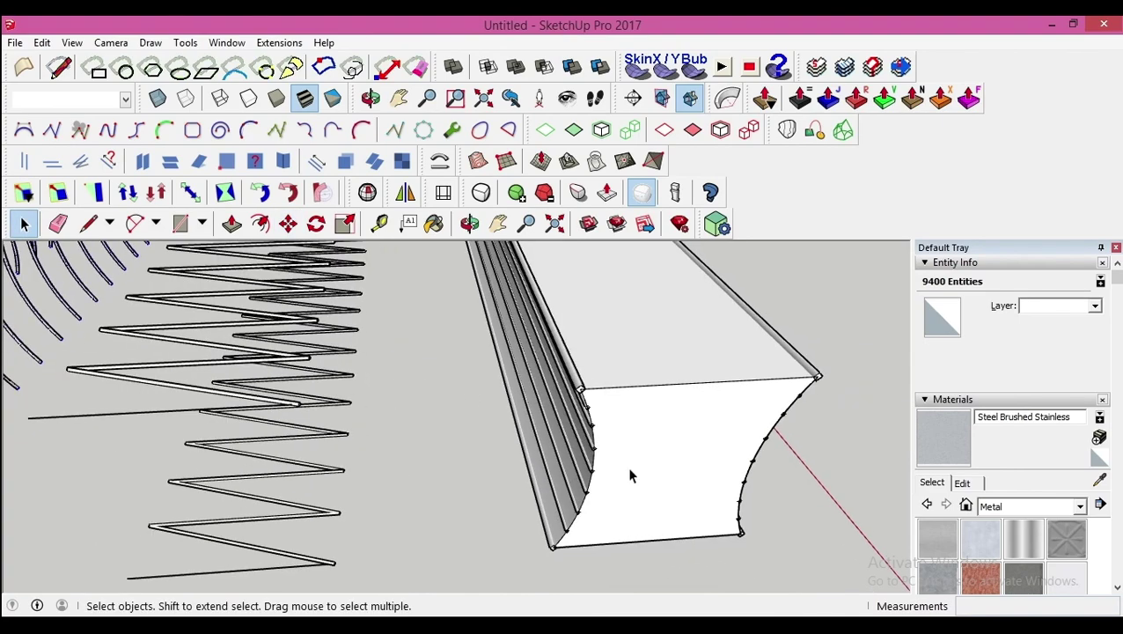
click(628, 467)
triple_click(624, 445)
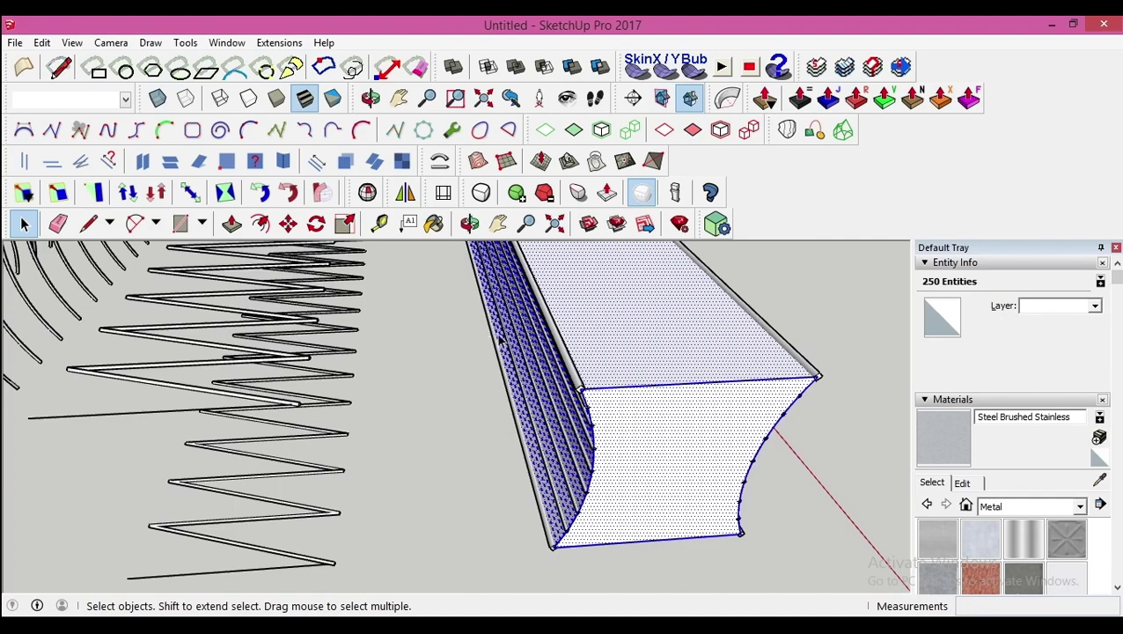
drag(1117, 278, 1118, 457)
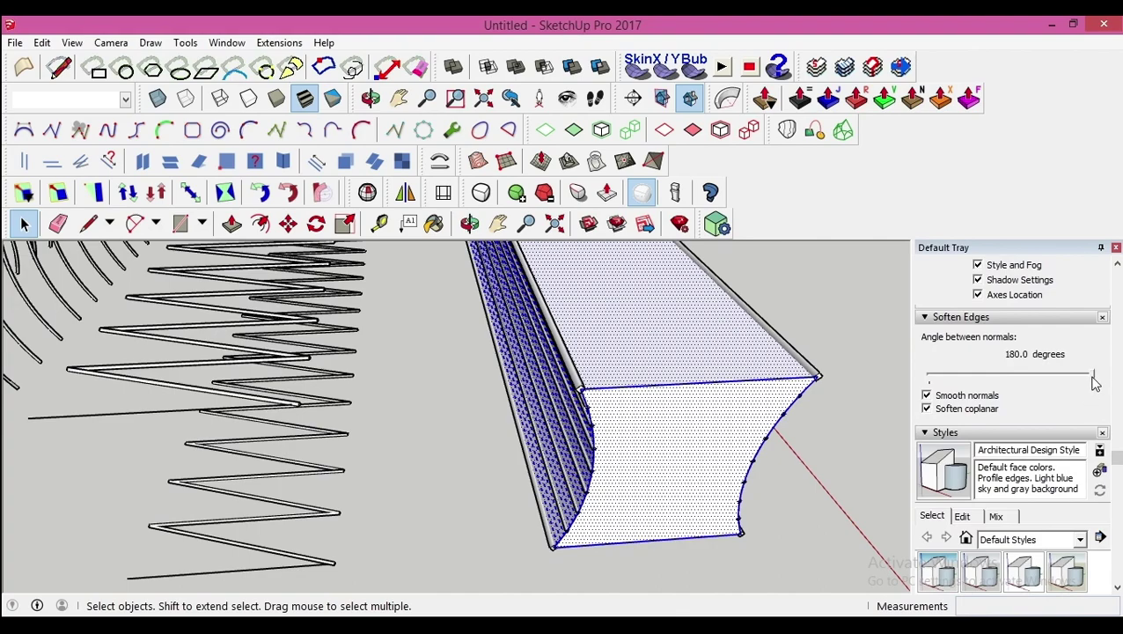
drag(1094, 377, 1060, 377)
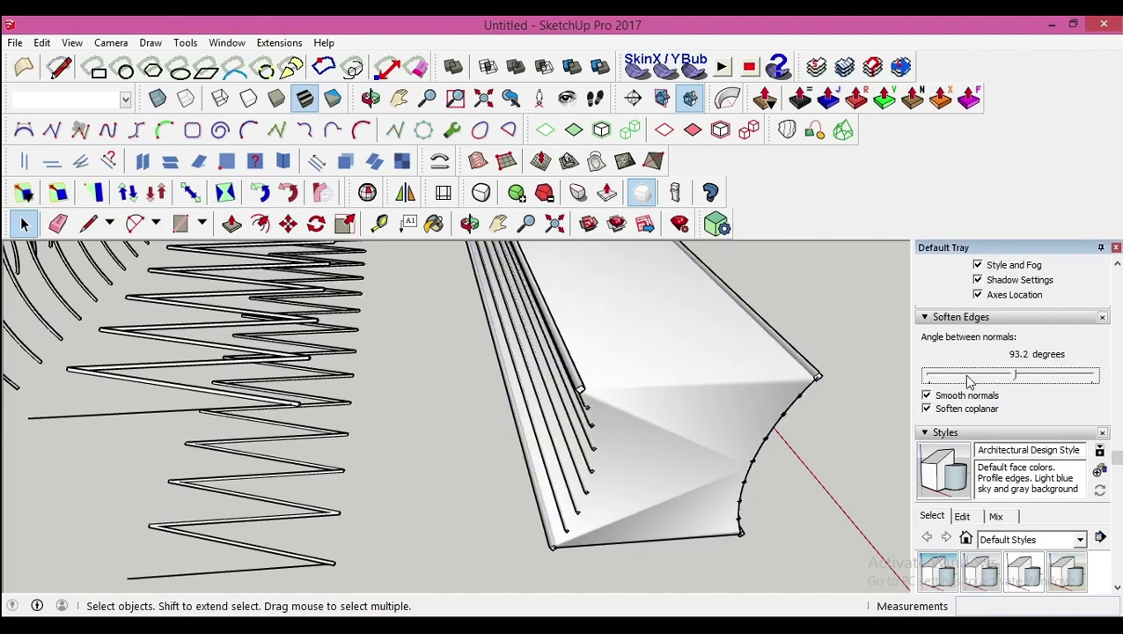
click(925, 409)
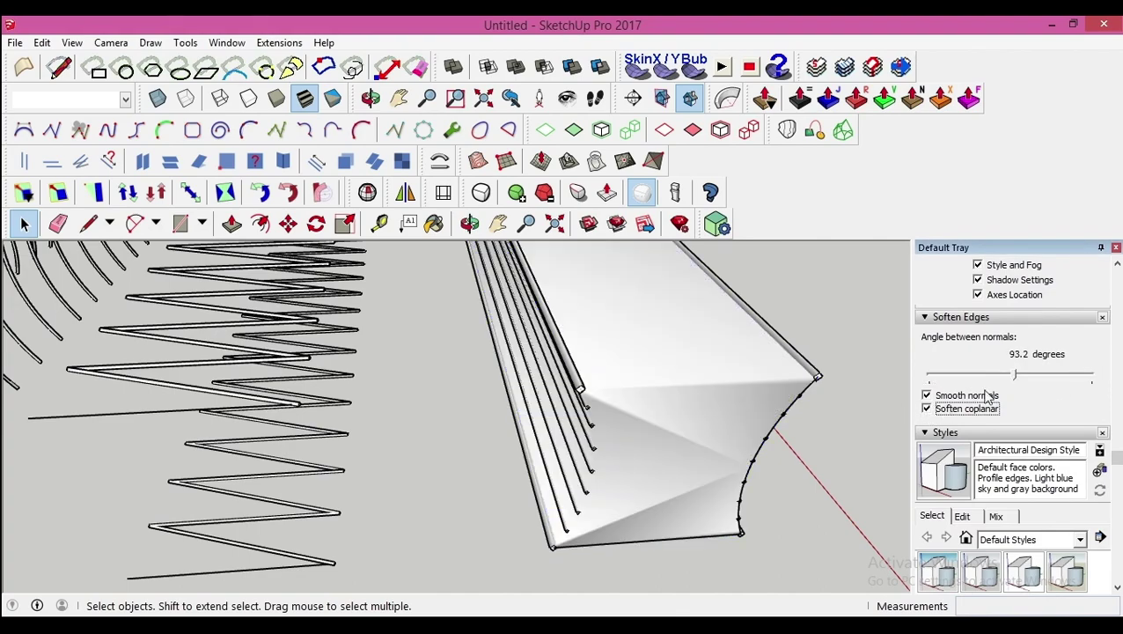
drag(989, 380, 964, 384)
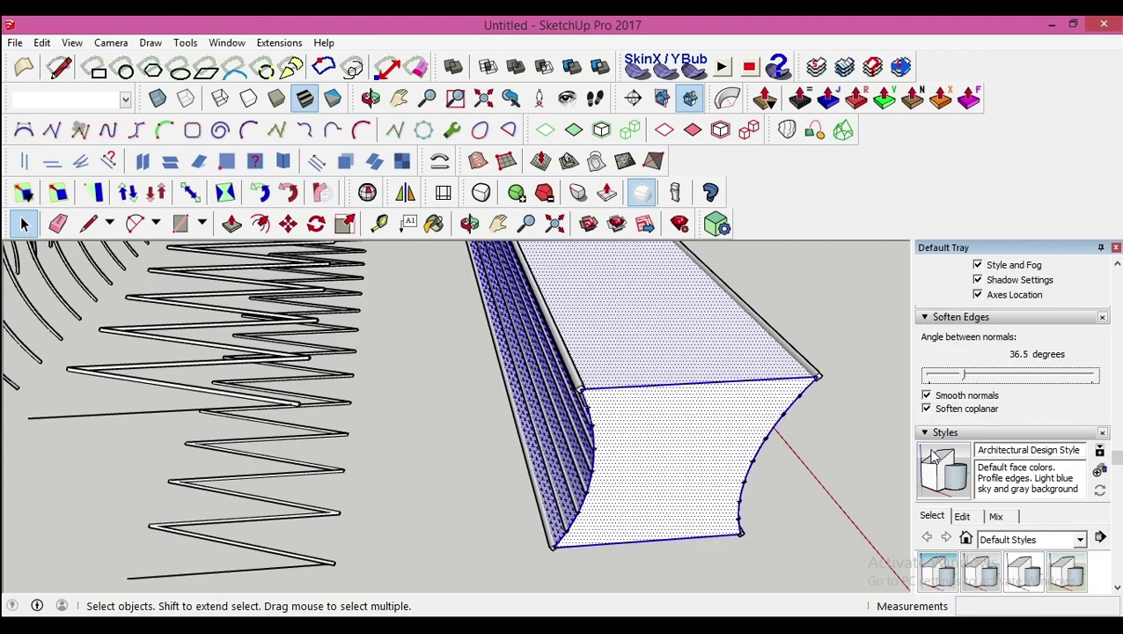
right_click(616, 431)
click(657, 186)
Select both rows of curved pipes and move them onto the form's concave sides, aligned with its end corner.
middle_drag(496, 415, 486, 352)
shift+middle_drag(378, 396, 318, 363)
drag(253, 286, 295, 352)
drag(447, 507, 447, 507)
scroll(369, 493, up, 6)
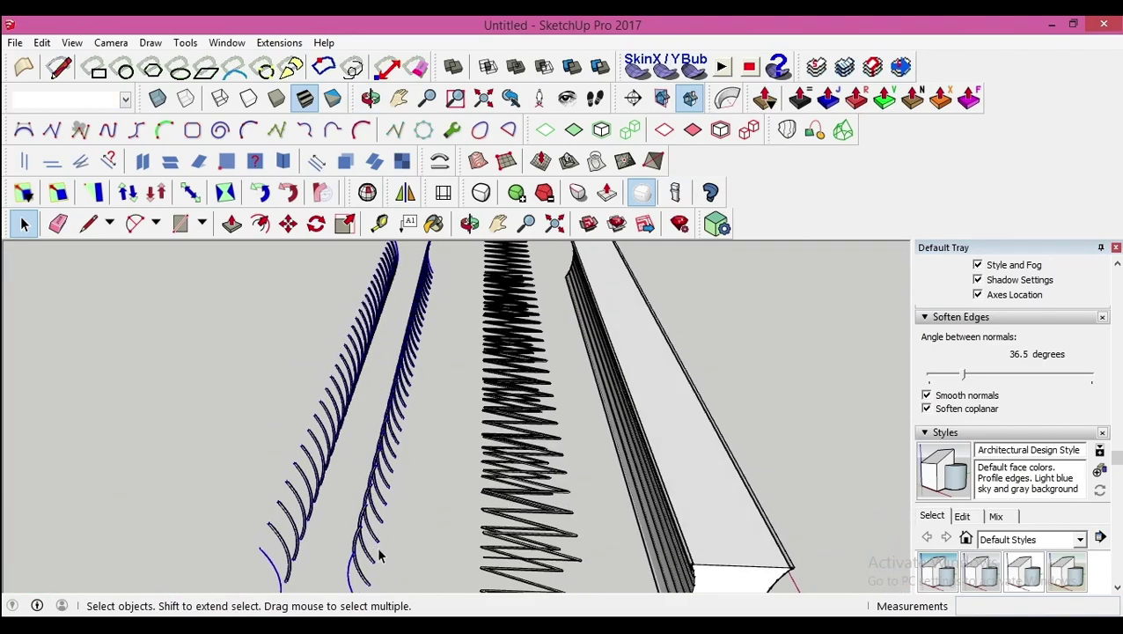
key(m)
scroll(290, 545, down, 6)
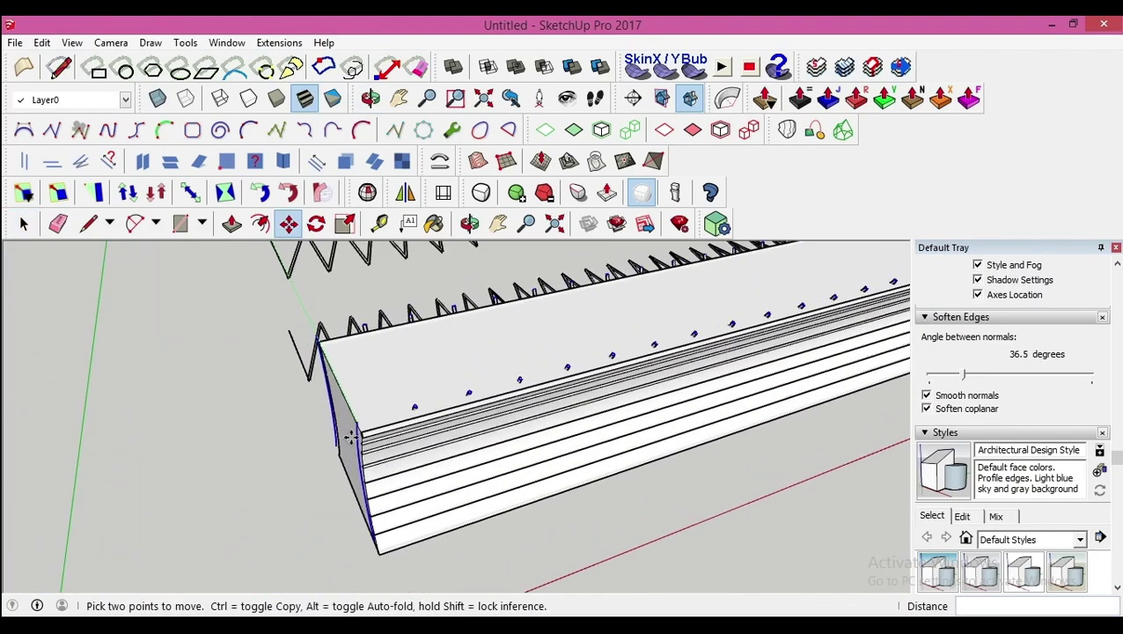
scroll(350, 446, up, 3)
middle_drag(348, 438, 704, 373)
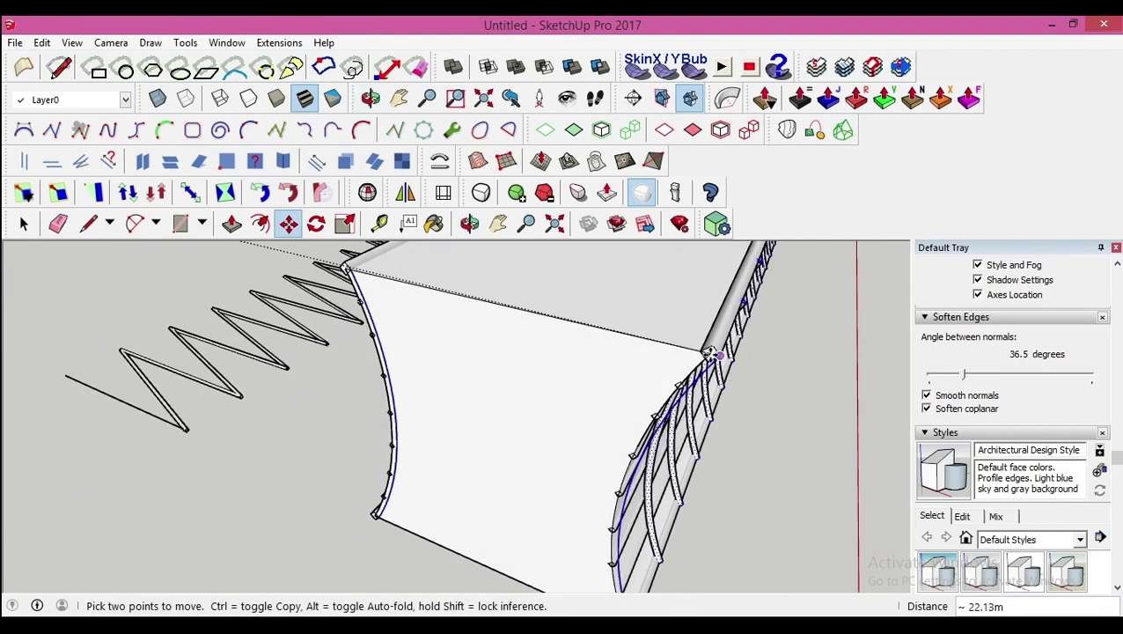
middle_drag(683, 365, 385, 402)
Select both rows of zigzag truss pipes beside the form and explode them.
click(24, 224)
drag(447, 523, 448, 525)
middle_drag(413, 440, 393, 475)
scroll(399, 475, up, 6)
right_click(397, 480)
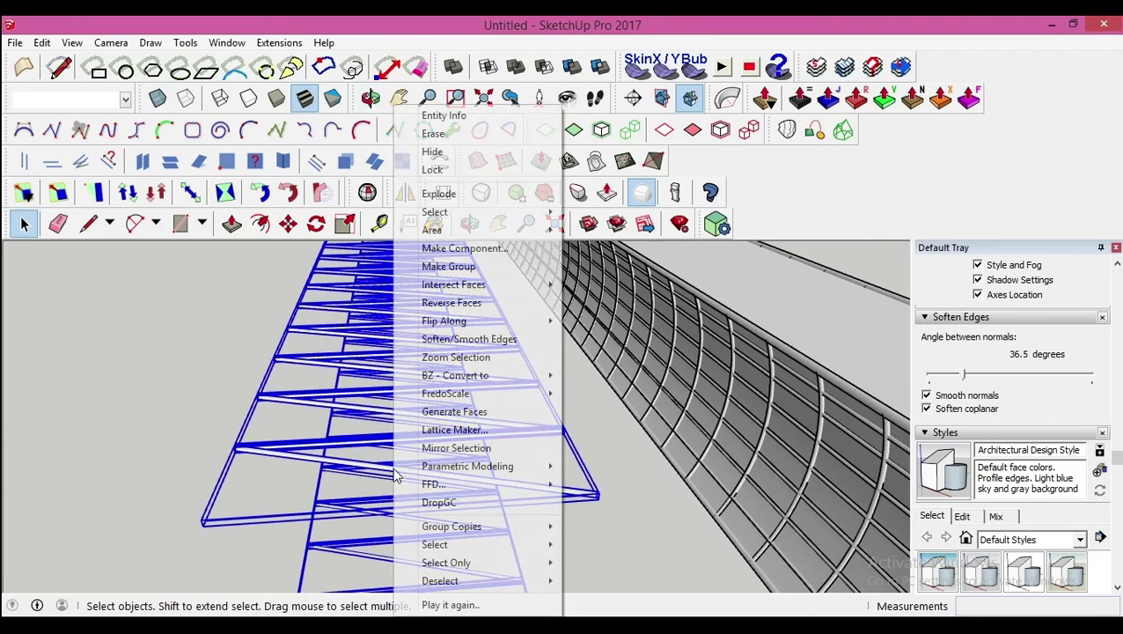
click(440, 192)
Try to move both exploded truss rows 10.54 m onto the form's top and bottom faces.
middle_drag(375, 413, 318, 483)
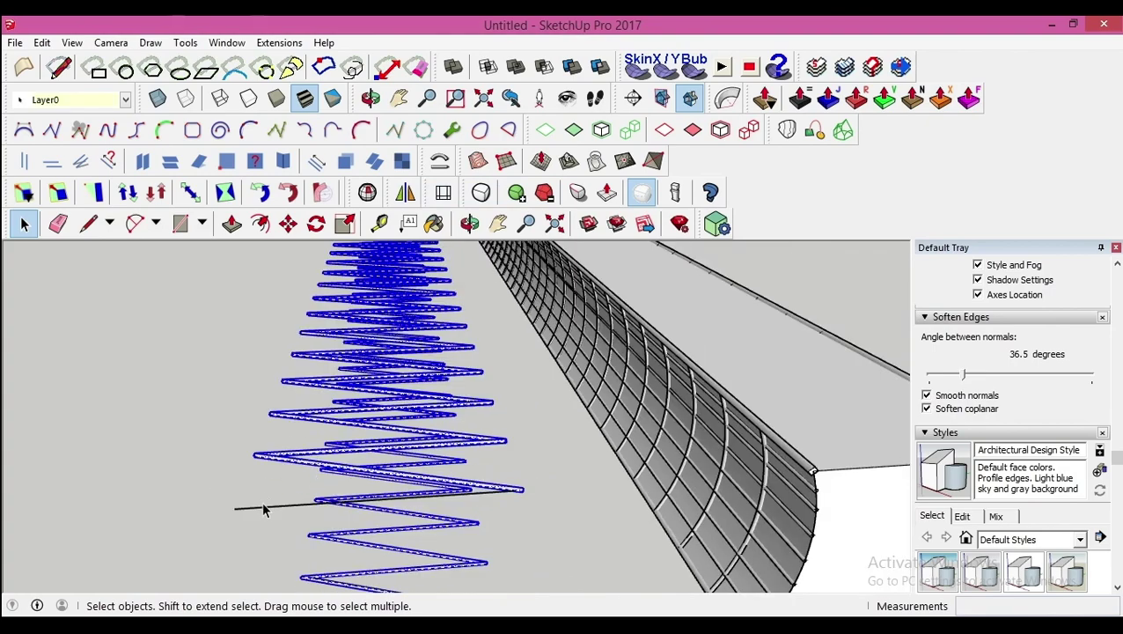
key(m)
drag(232, 508, 73, 512)
middle_drag(73, 513, 482, 435)
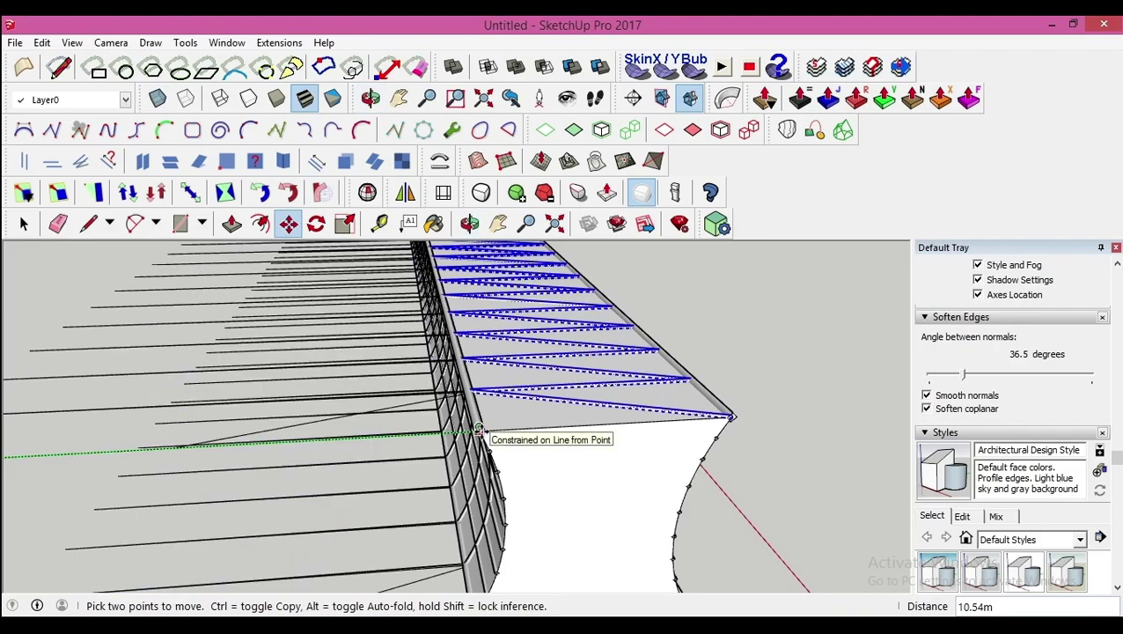
scroll(476, 432, up, 6)
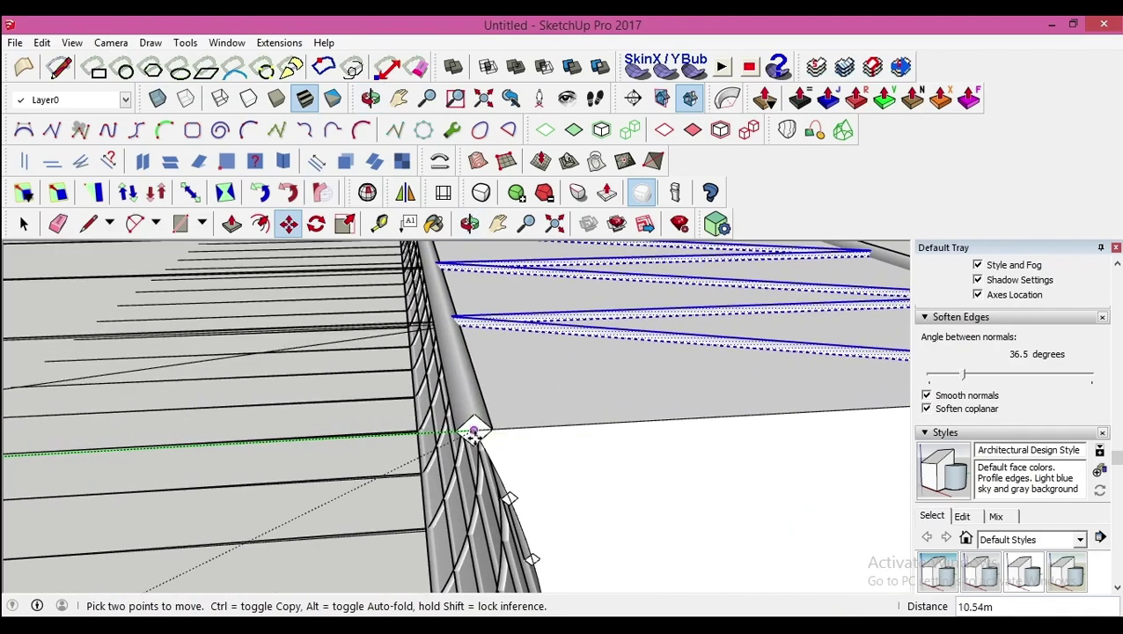
middle_drag(474, 431, 487, 529)
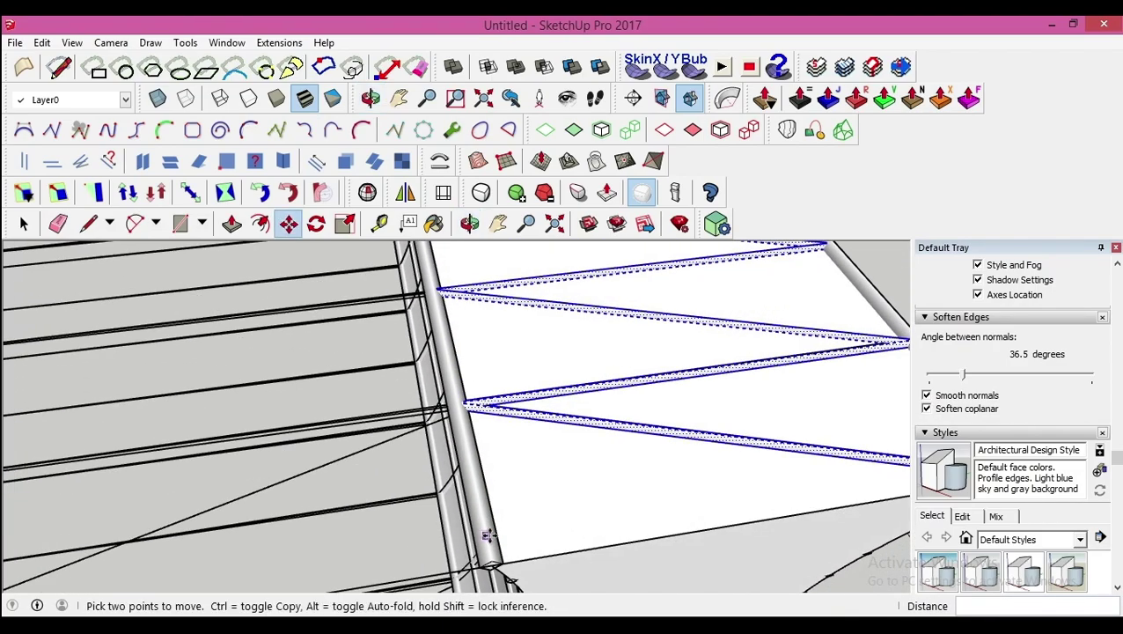
scroll(487, 530, down, 2)
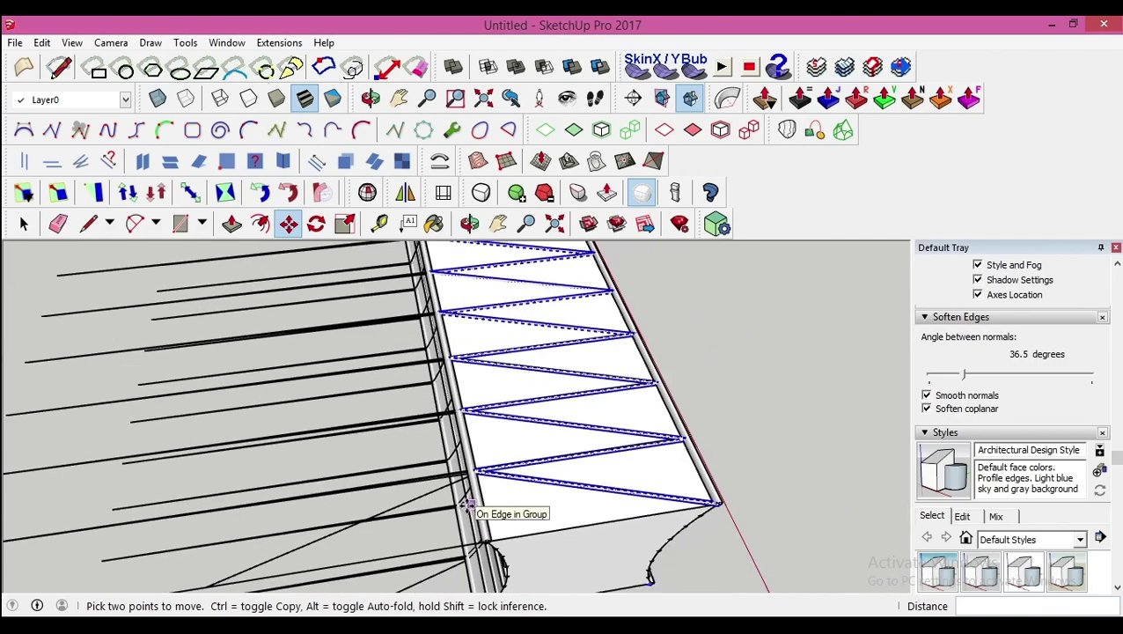
Copy both truss rows 10.54 m onto the form's top and bottom, snapping the guide line's end to the form's top corner.
middle_drag(469, 504, 226, 478)
key(ctrl)
click(214, 456)
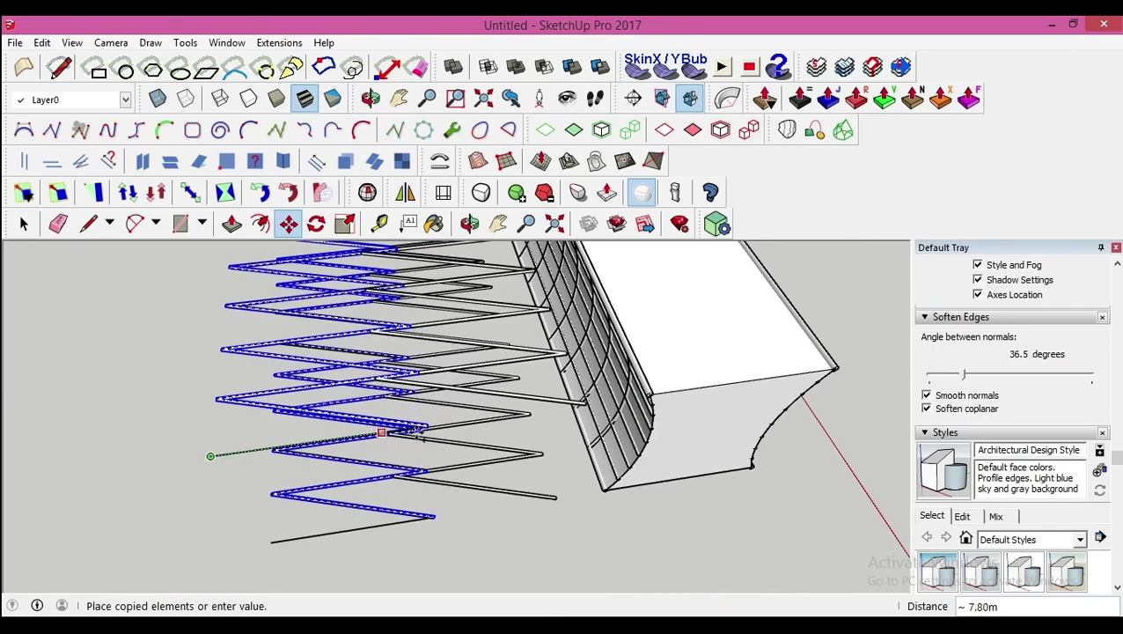
scroll(651, 390, up, 6)
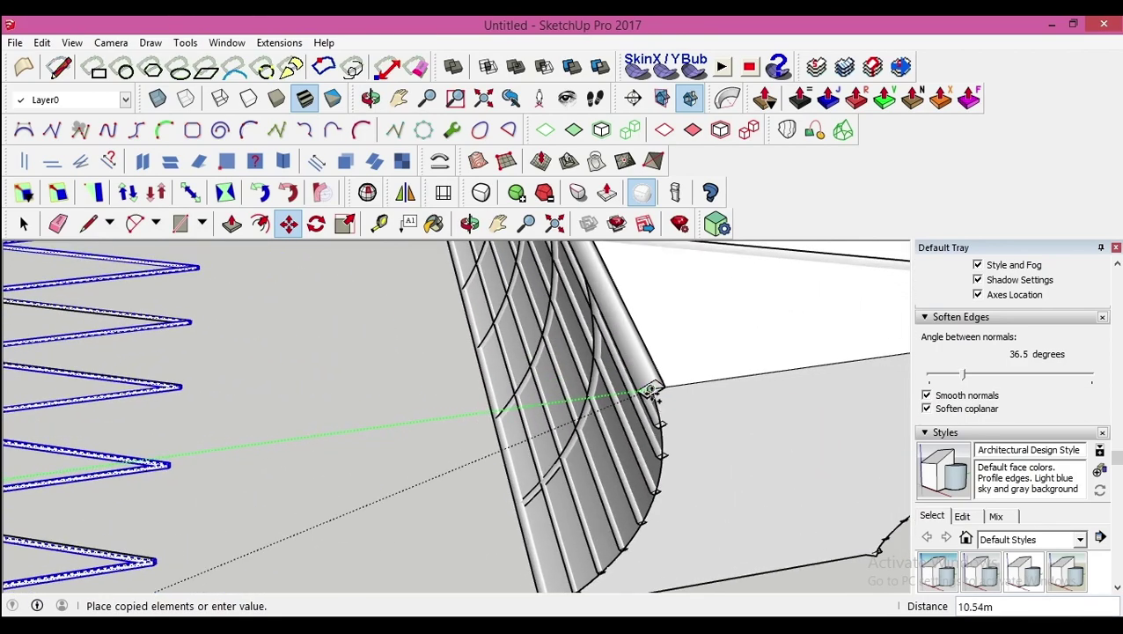
click(464, 454)
scroll(391, 354, down, 10)
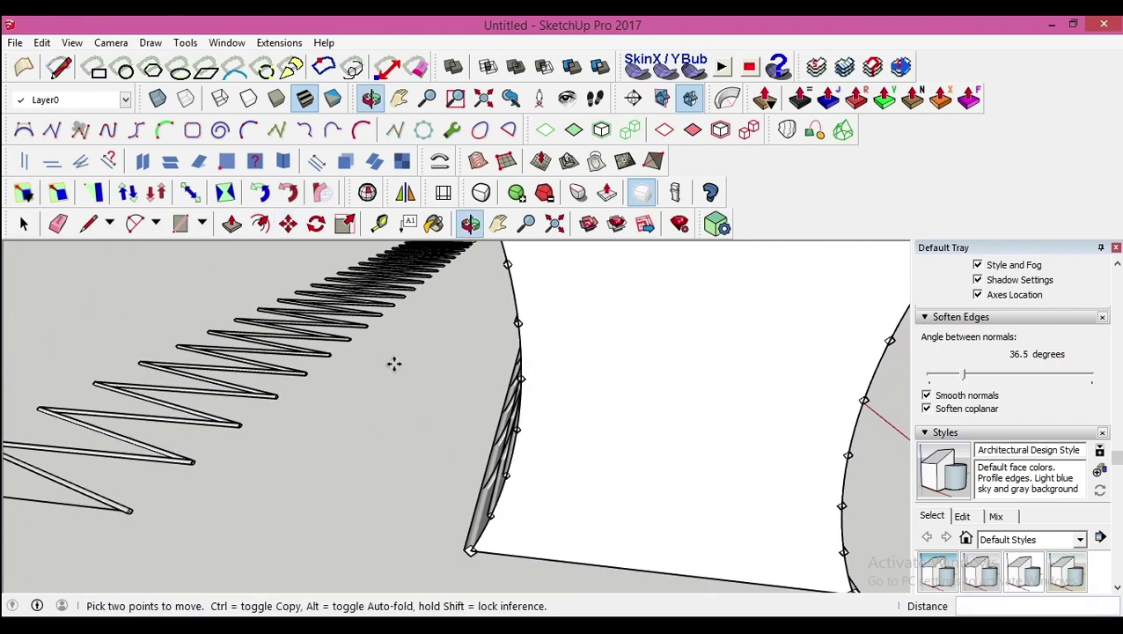
Delete the original truss rows left beside the form.
middle_drag(251, 366, 426, 408)
click(23, 224)
drag(219, 312, 430, 519)
key(Delete)
Paint the form's group with Translucent Glass Gray from the Glass and Mirrors materials.
middle_drag(491, 415, 466, 512)
scroll(466, 513, up, 6)
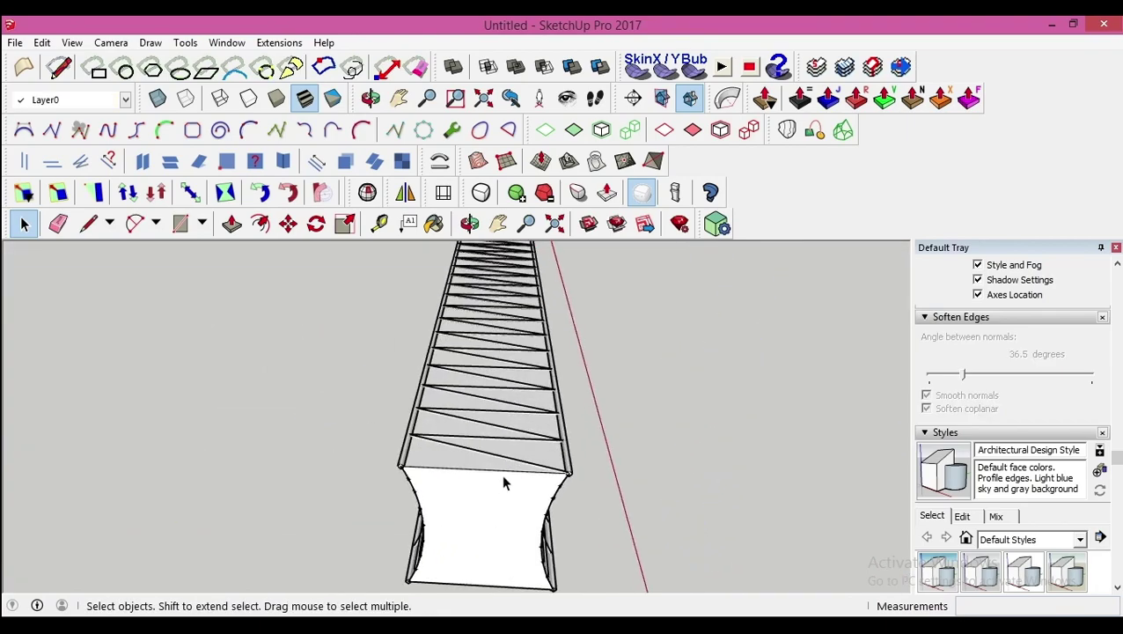
double_click(444, 480)
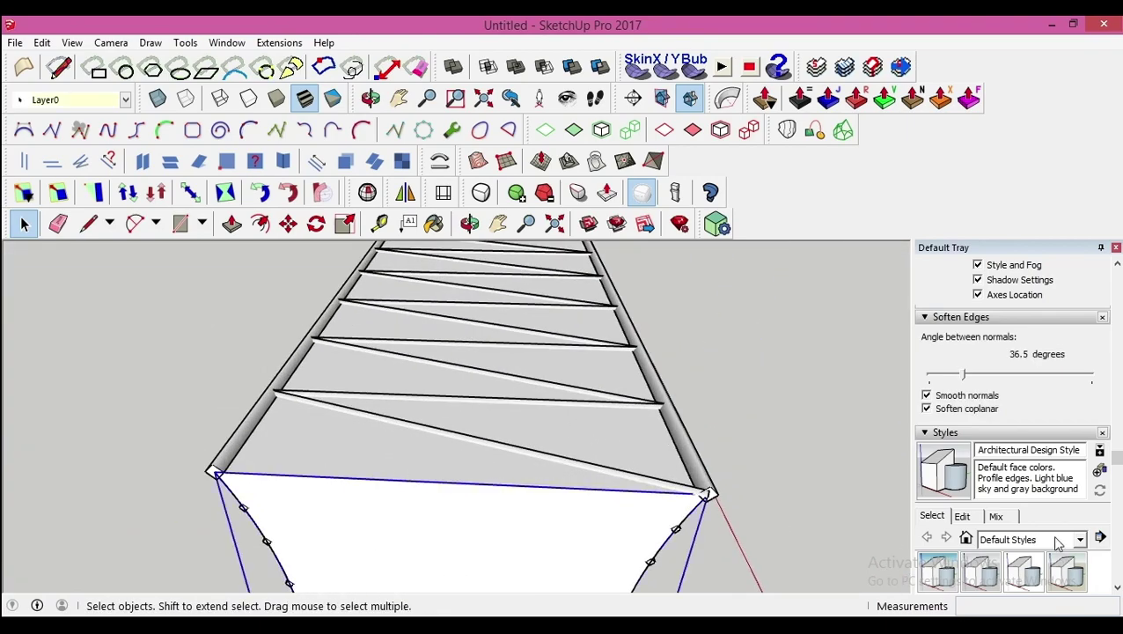
scroll(1030, 448, down, 5)
scroll(1028, 445, up, 5)
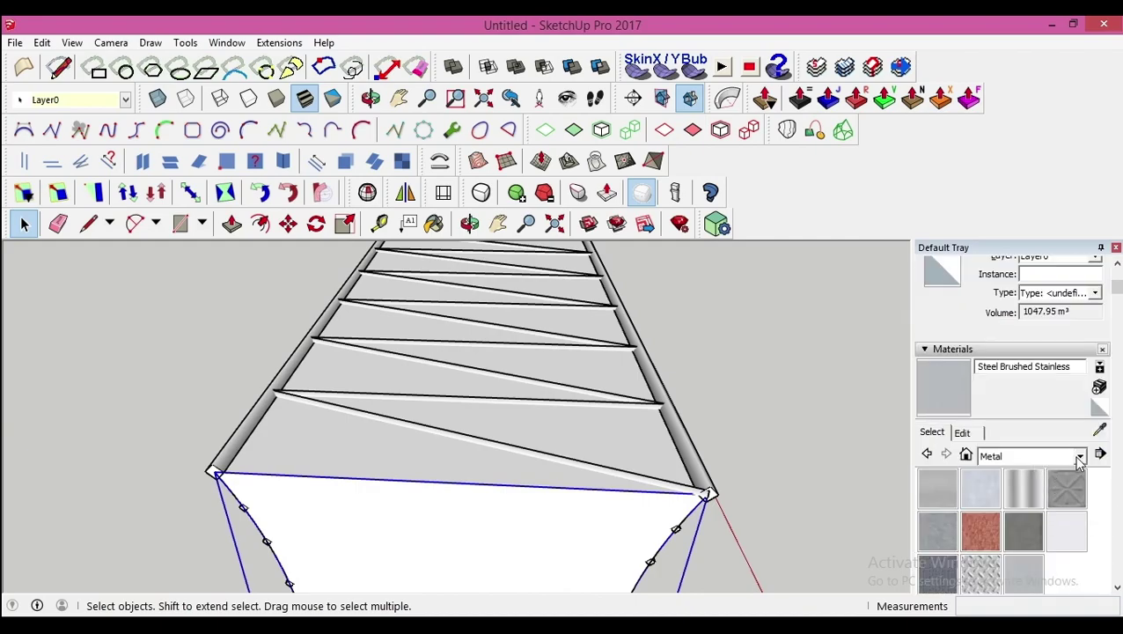
click(1079, 457)
click(1030, 294)
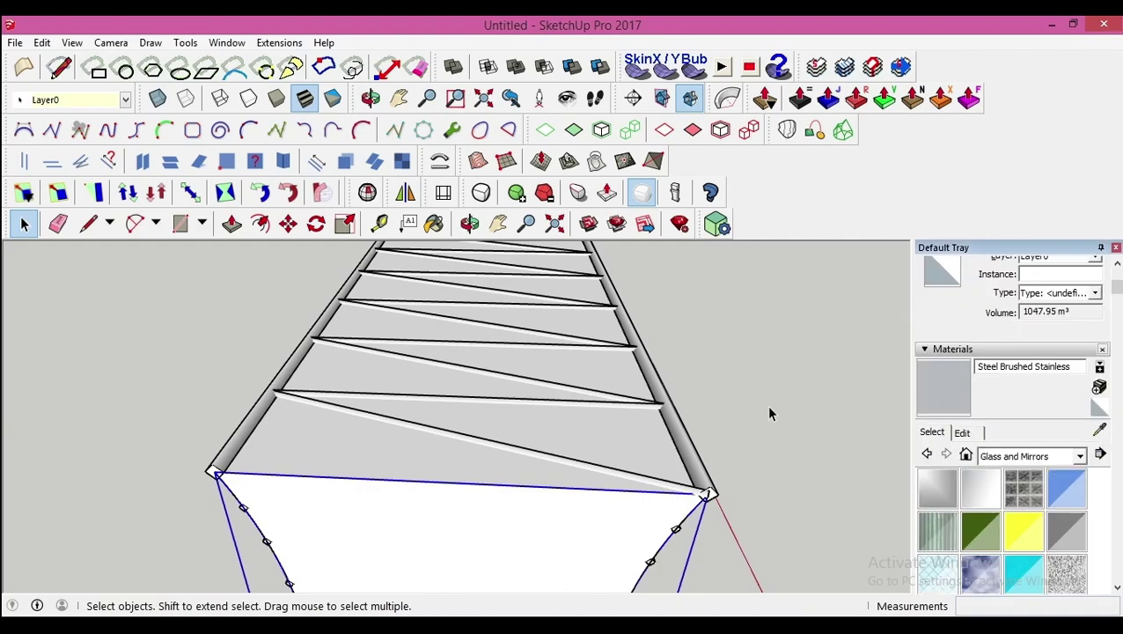
click(1068, 525)
click(630, 445)
mouse_move(629, 445)
middle_down()
mouse_move(626, 521)
mouse_move(480, 484)
middle_up()
key(space)
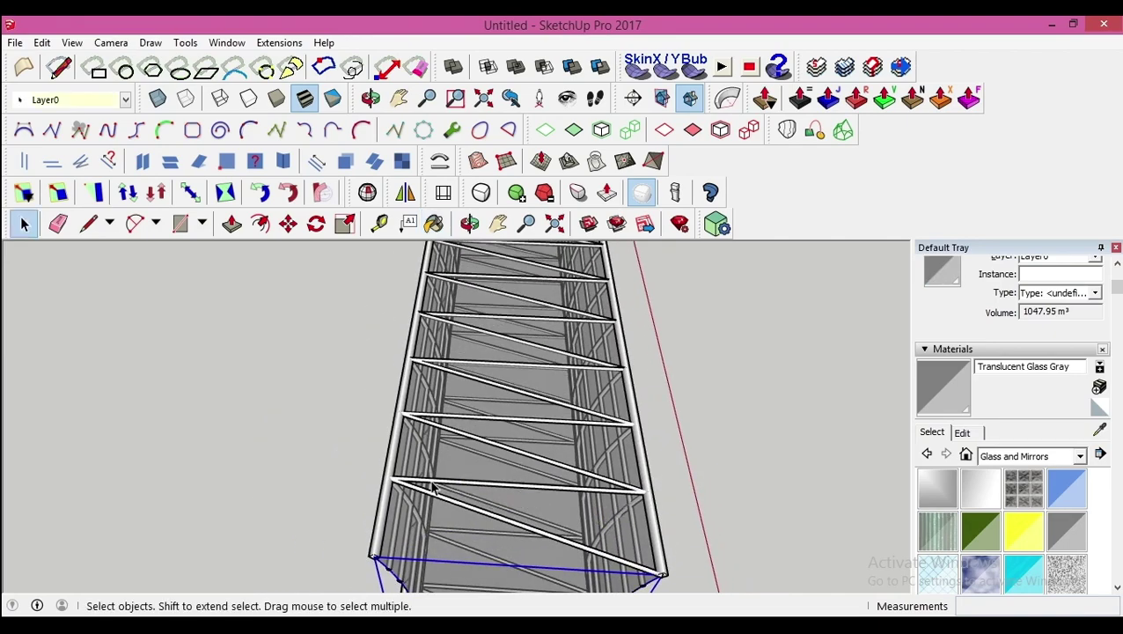
Select the truss pipes, curved pipes, thick edge pipes and lengthwise pipe groups around the form and explode the selection.
click(423, 482)
triple_click(421, 484)
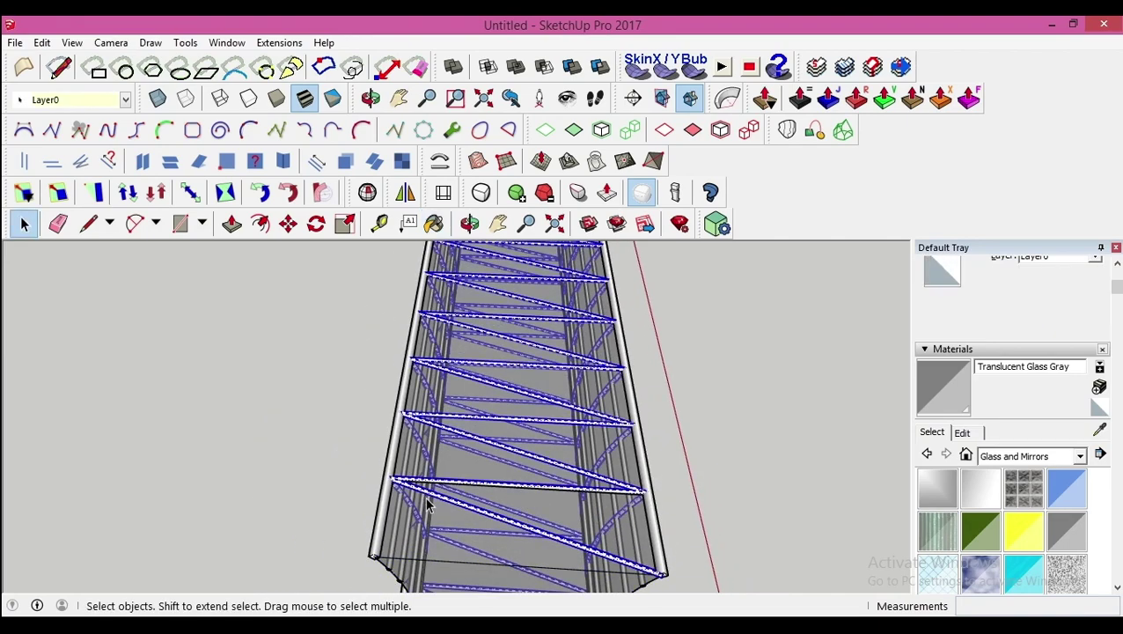
shift+click(380, 522)
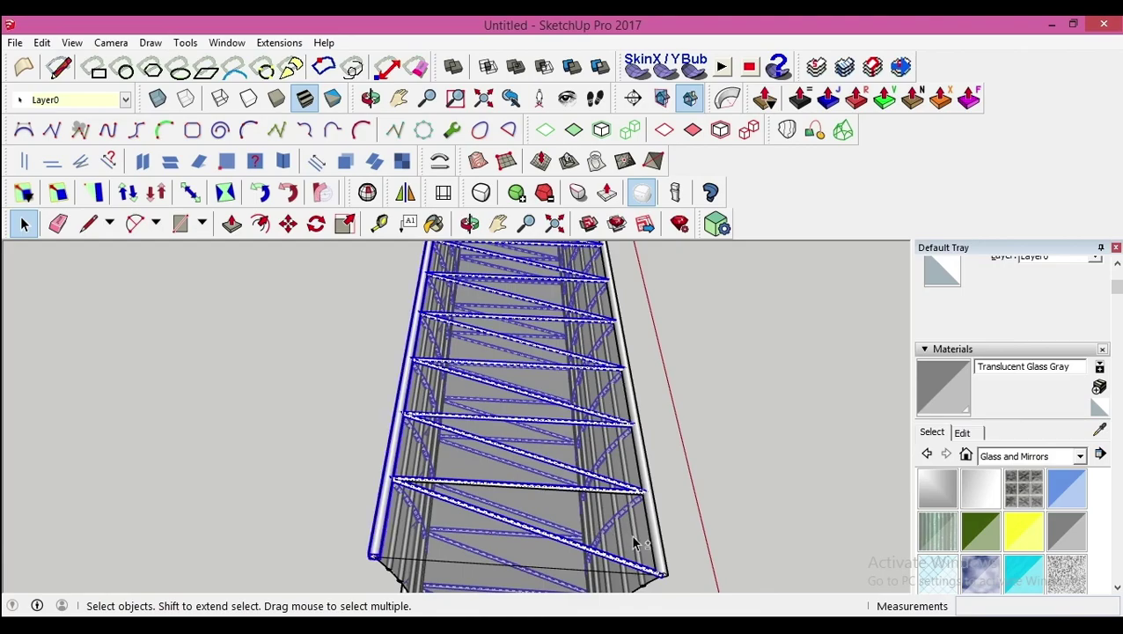
middle_drag(661, 542, 431, 461)
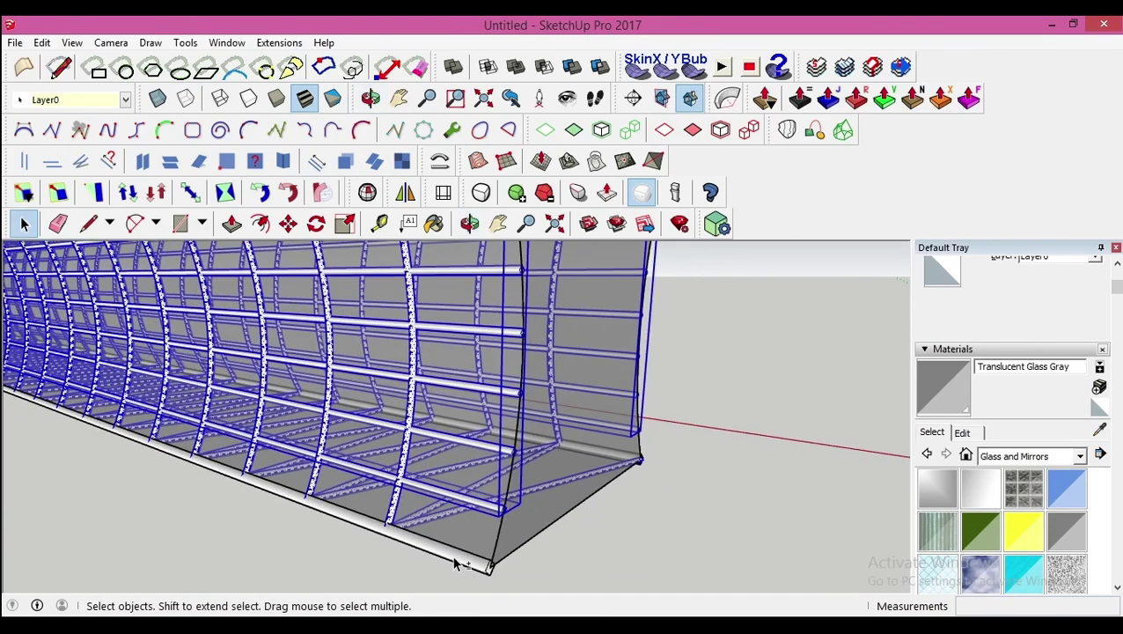
middle_drag(456, 563, 437, 387)
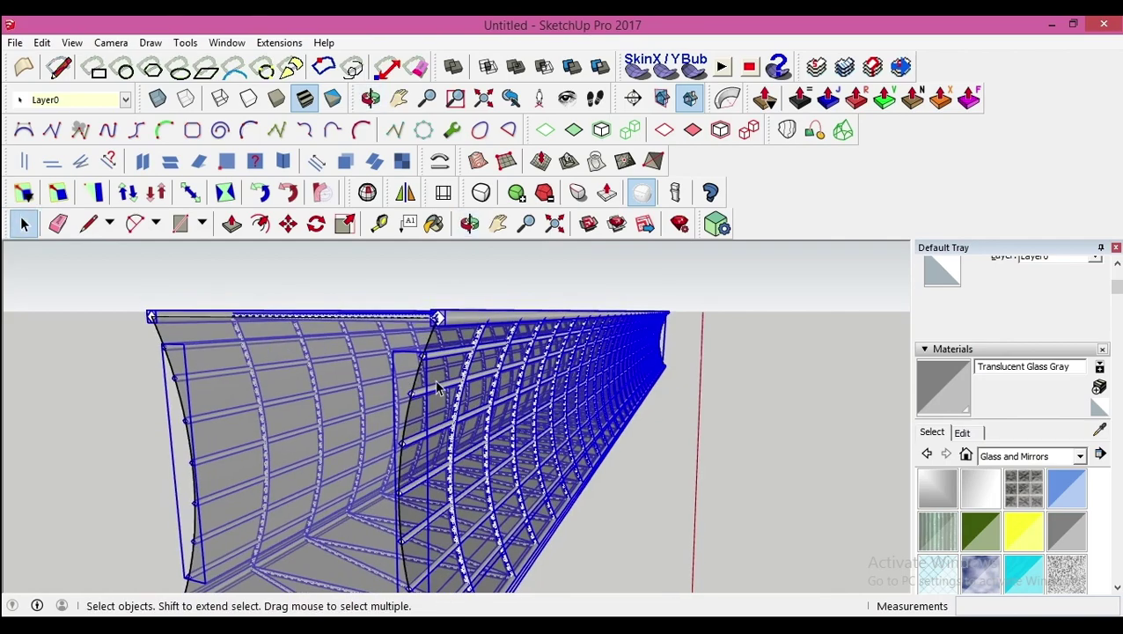
right_click(462, 321)
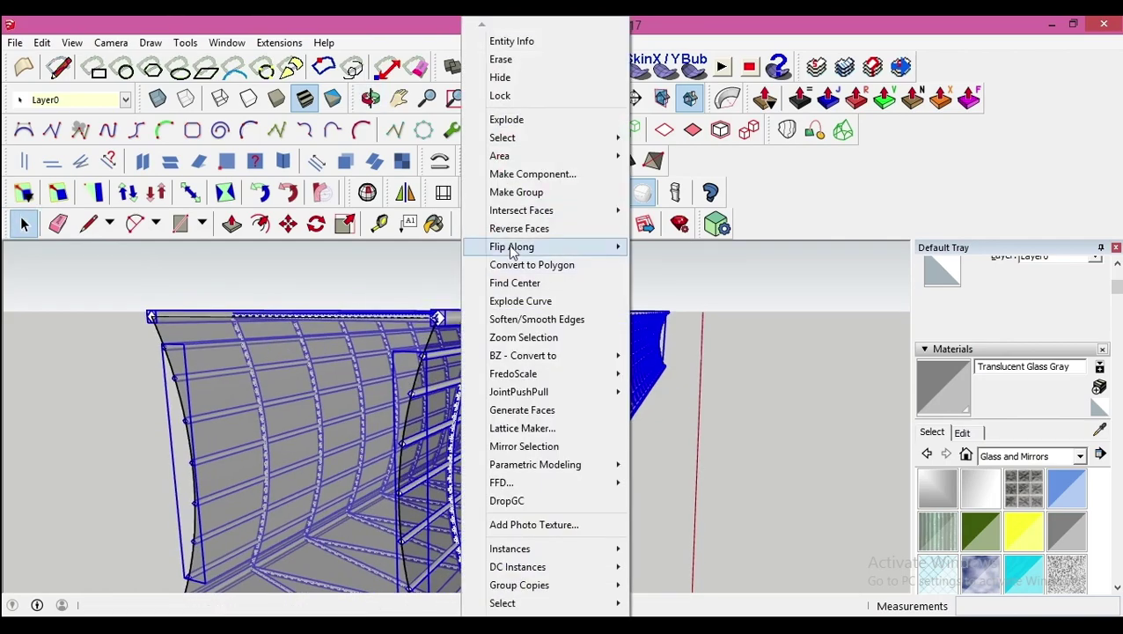
click(511, 121)
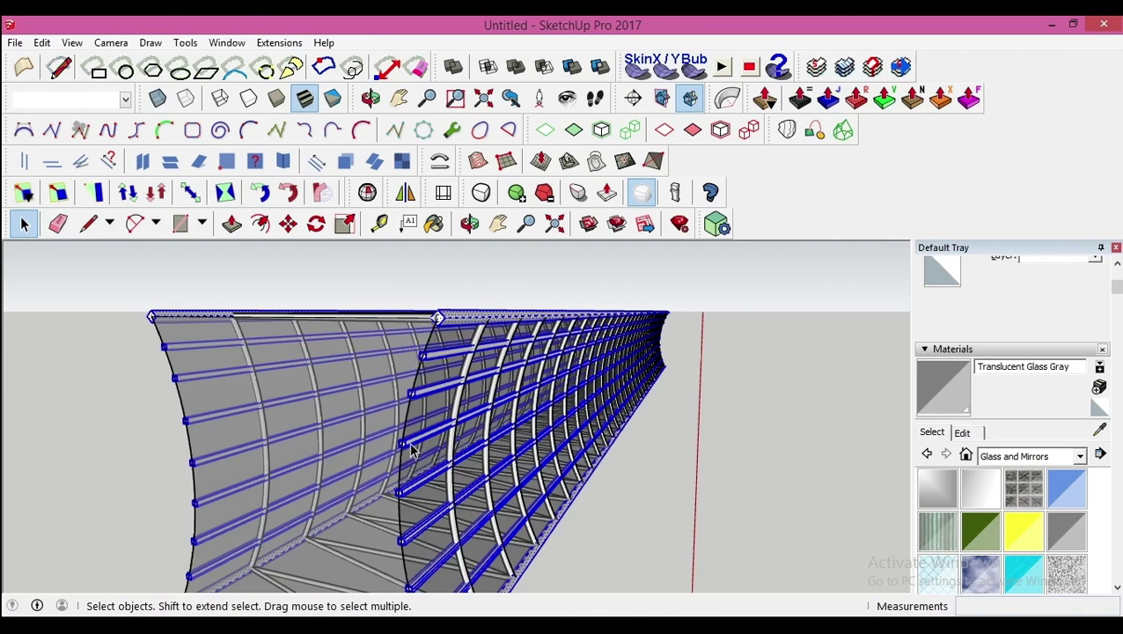
click(602, 132)
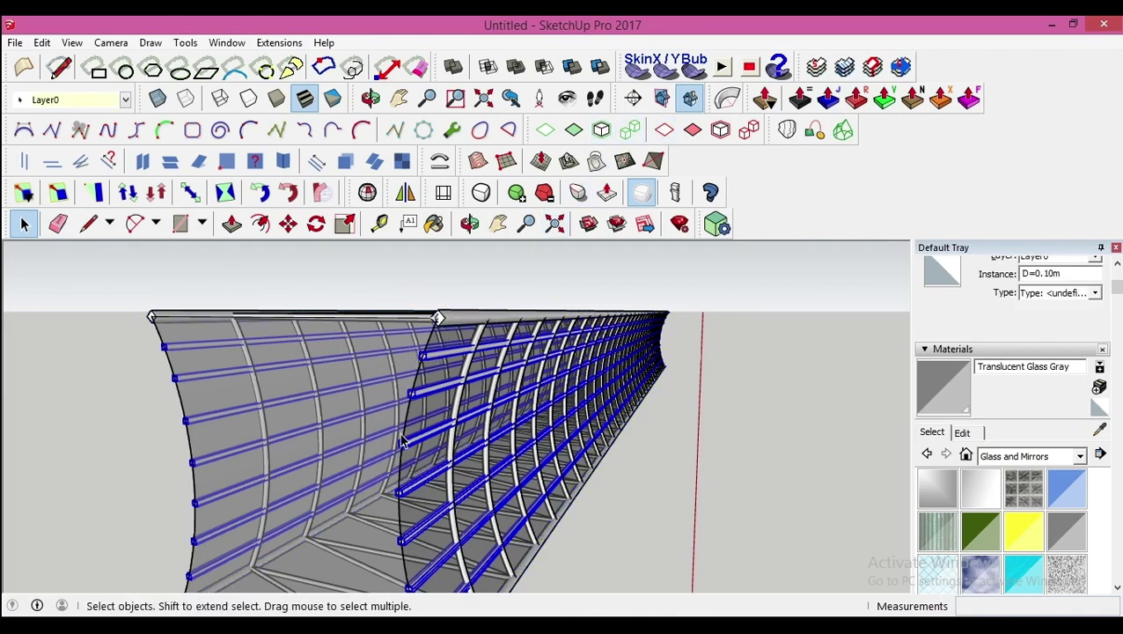
right_click(412, 440)
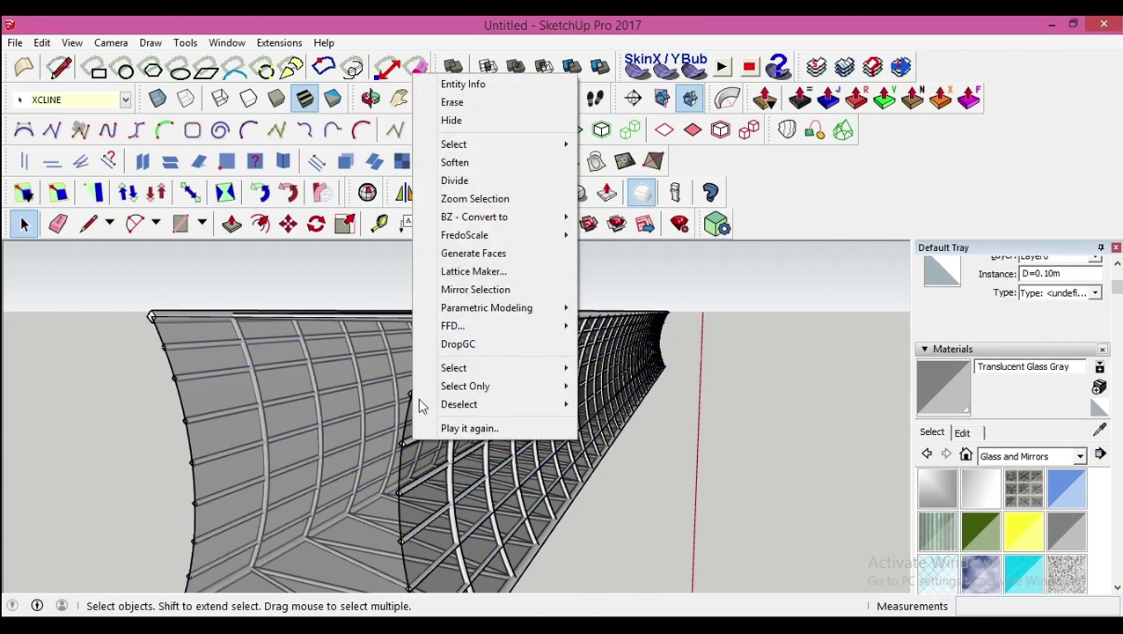
click(401, 446)
Select everything, filter the selection down to the lengthwise pipes' component instances, and explode them.
key(ctrl+a)
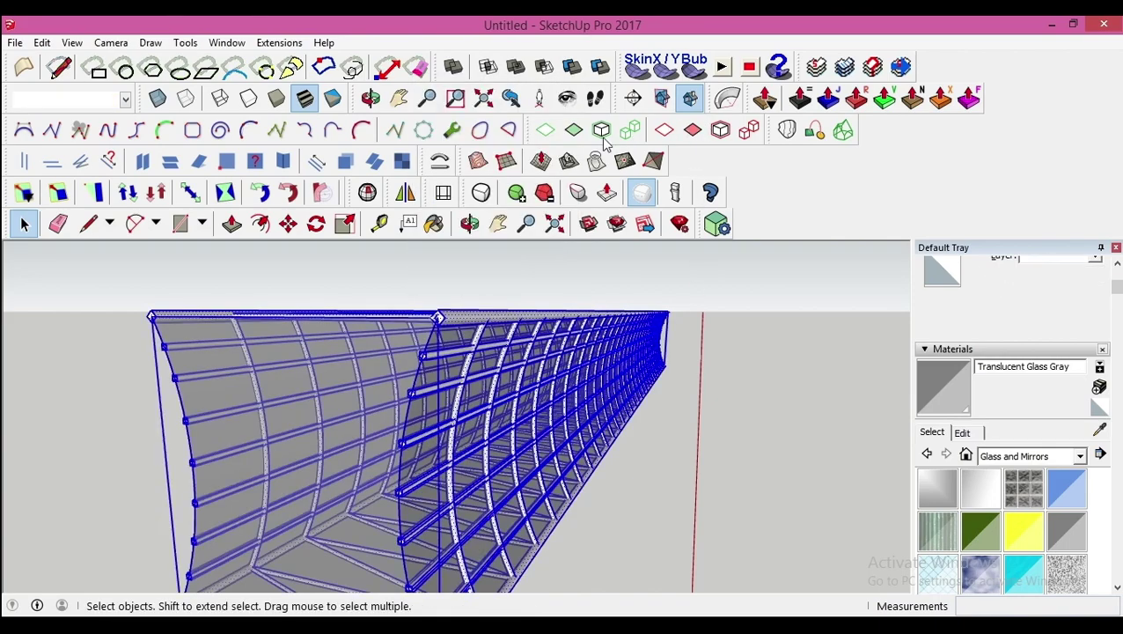
click(602, 134)
scroll(440, 396, up, 4)
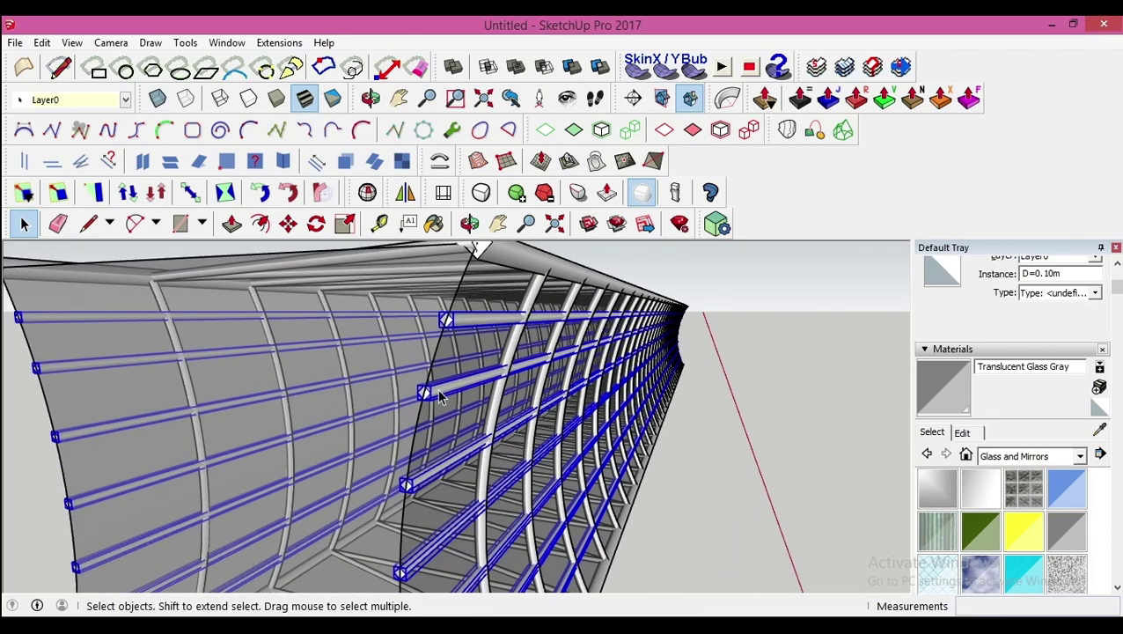
scroll(439, 393, up, 2)
right_click(439, 393)
click(488, 192)
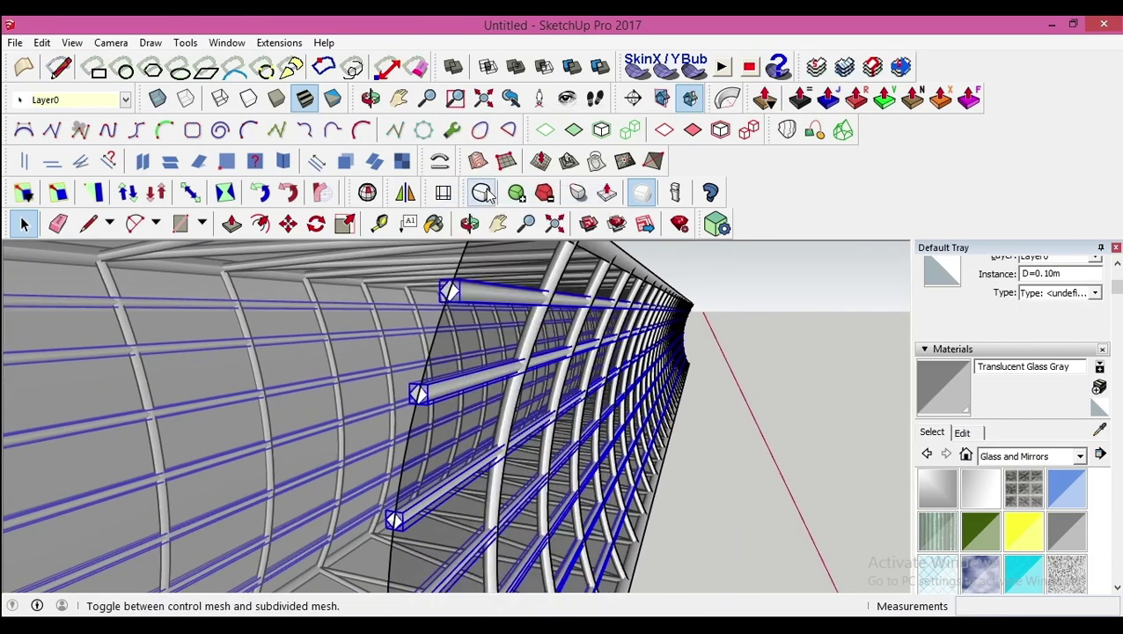
click(489, 194)
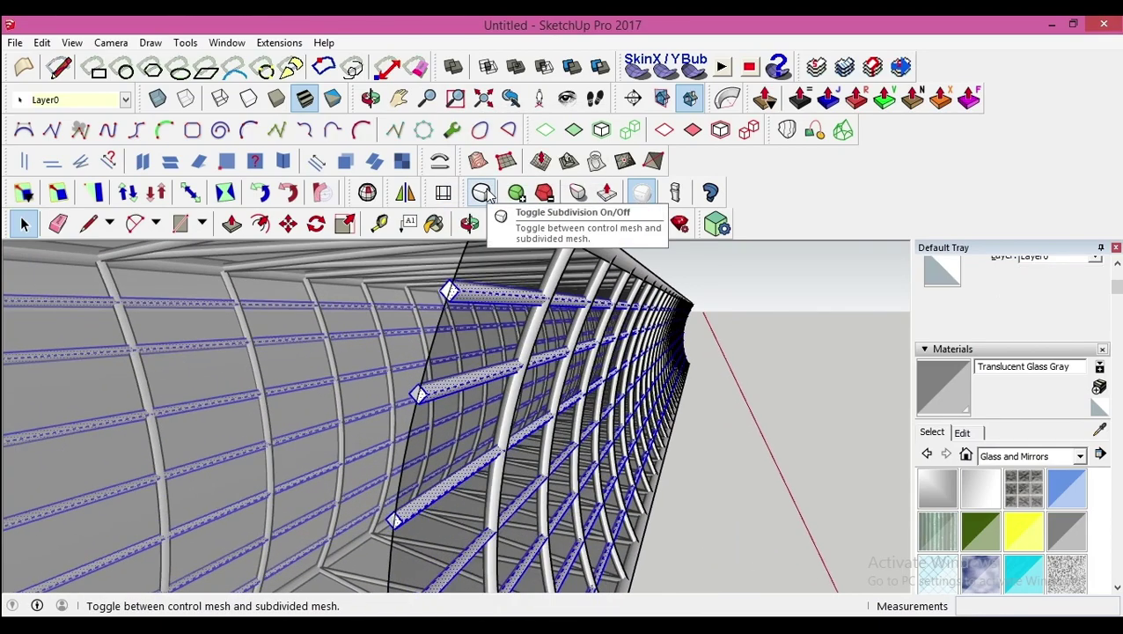
Select all the connected pipe geometry around the glass form and make it one group.
middle_drag(540, 308, 563, 387)
triple_click(543, 325)
middle_drag(542, 325, 598, 404)
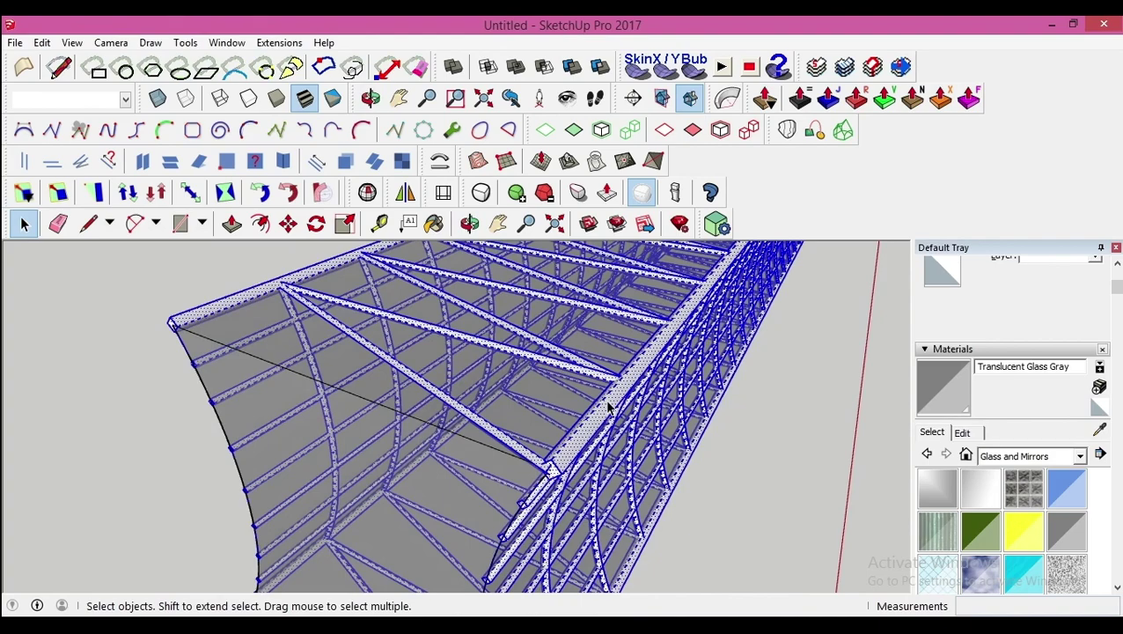
right_click(608, 406)
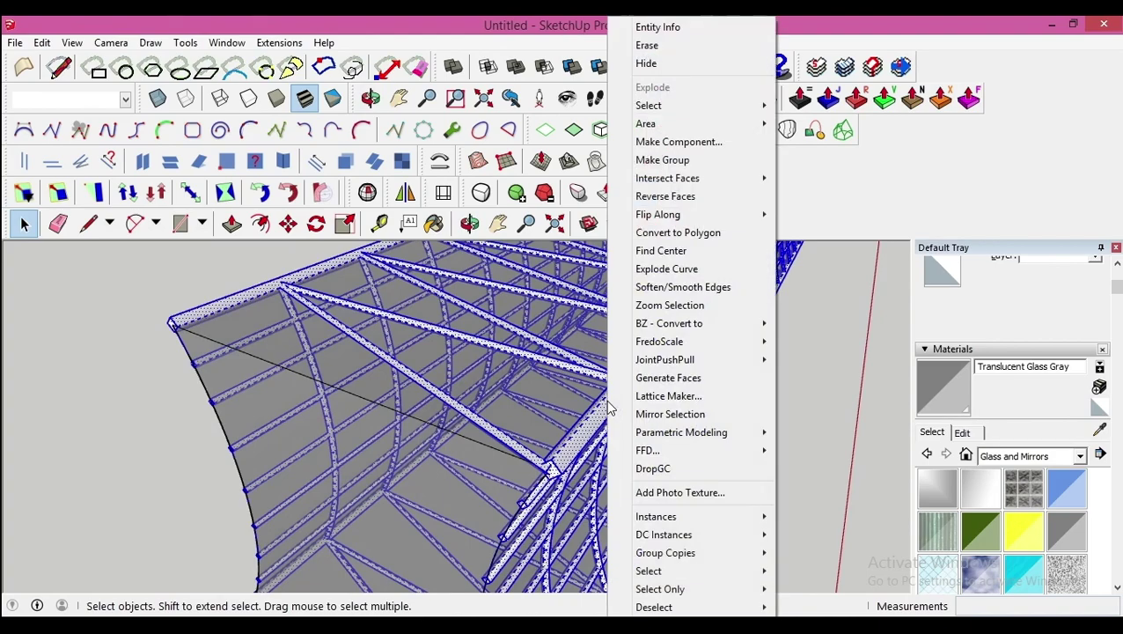
click(660, 160)
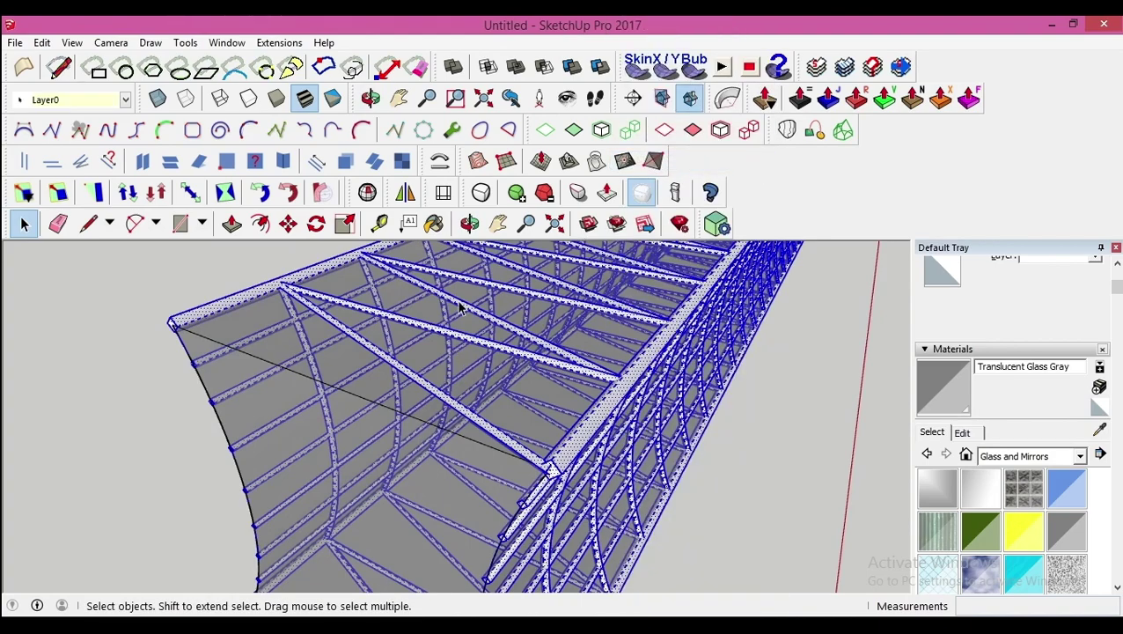
Try to group the pipe framework together with the glass form.
scroll(466, 369, down, 3)
middle_drag(476, 434, 457, 456)
right_click(448, 455)
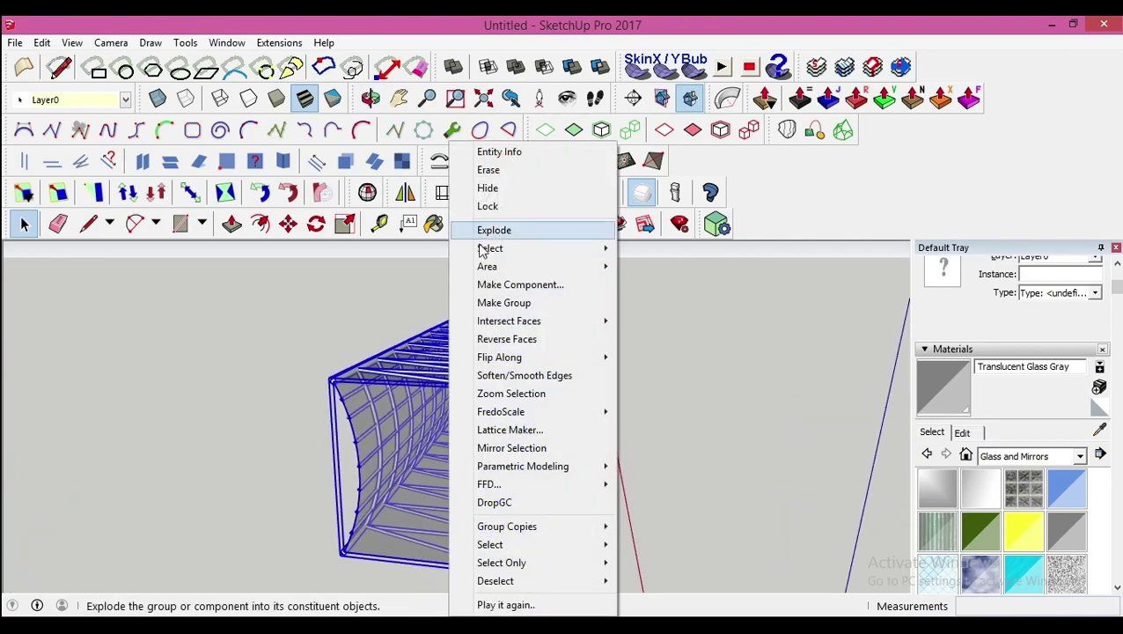
click(511, 305)
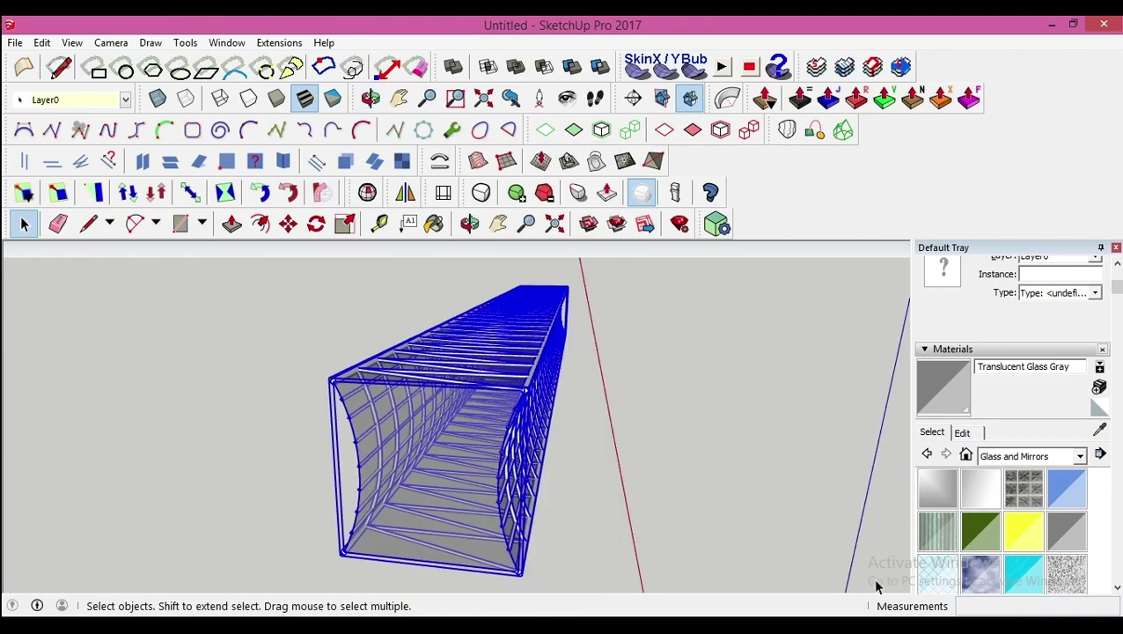
Paint the pipe framework's group with Metal Silver from the Metal materials.
click(1079, 456)
click(998, 342)
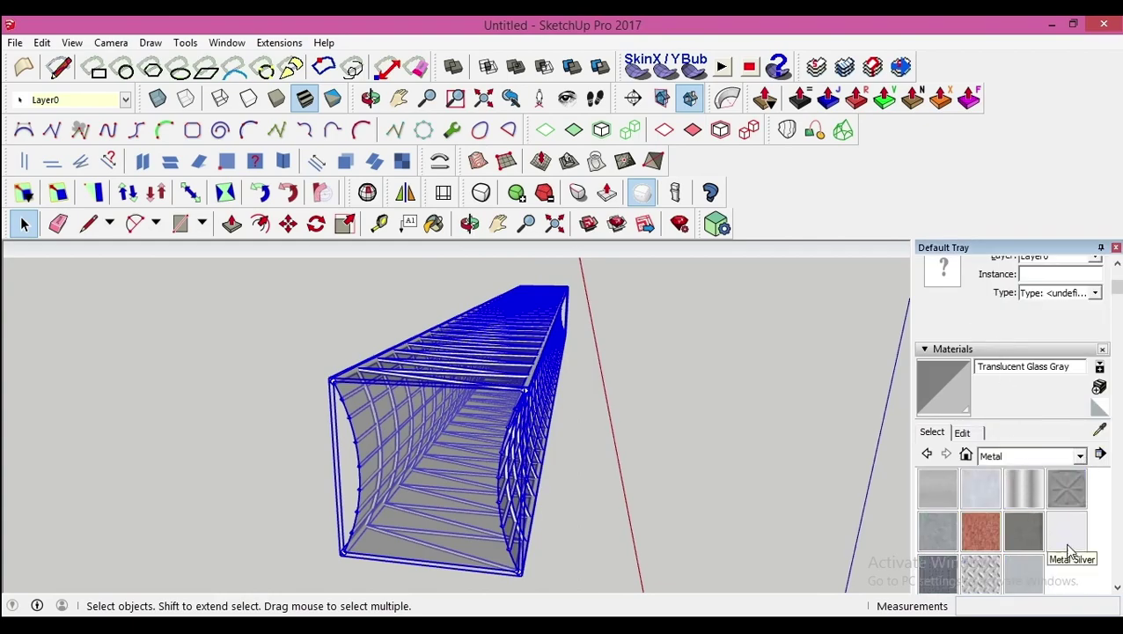
click(1065, 532)
scroll(538, 381, up, 5)
middle_drag(552, 364, 591, 430)
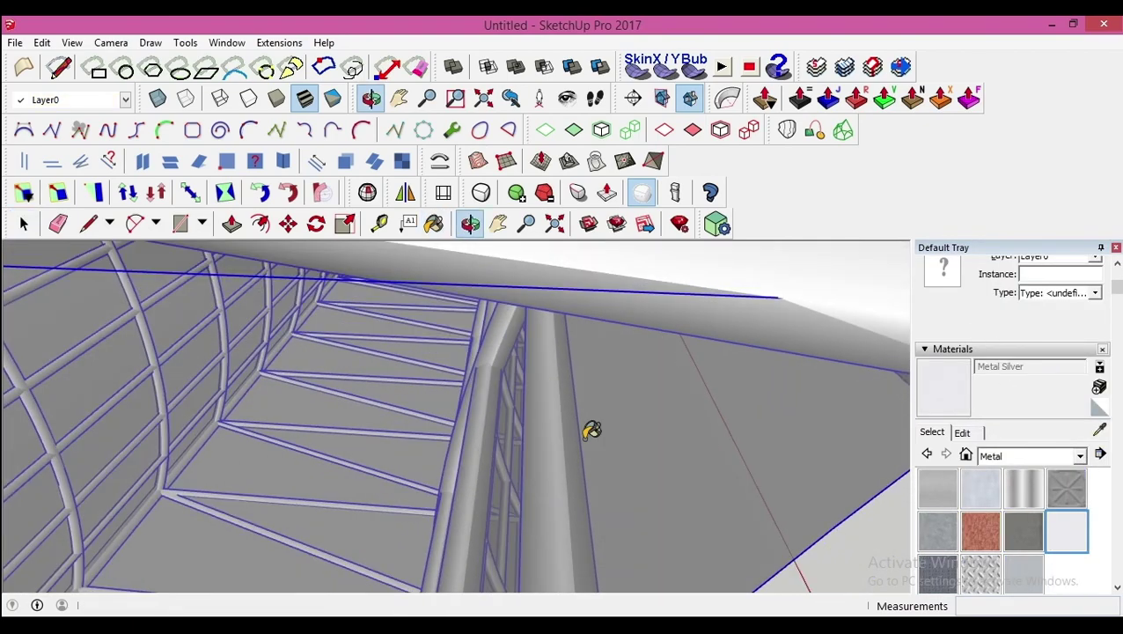
scroll(692, 347, up, 6)
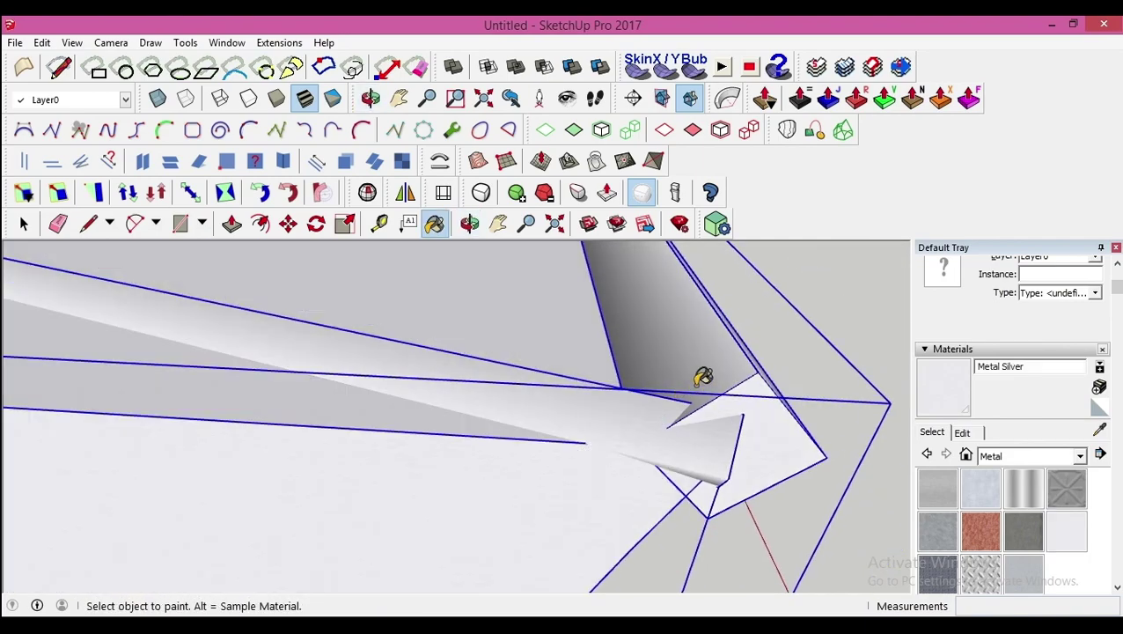
key(ctrl+z)
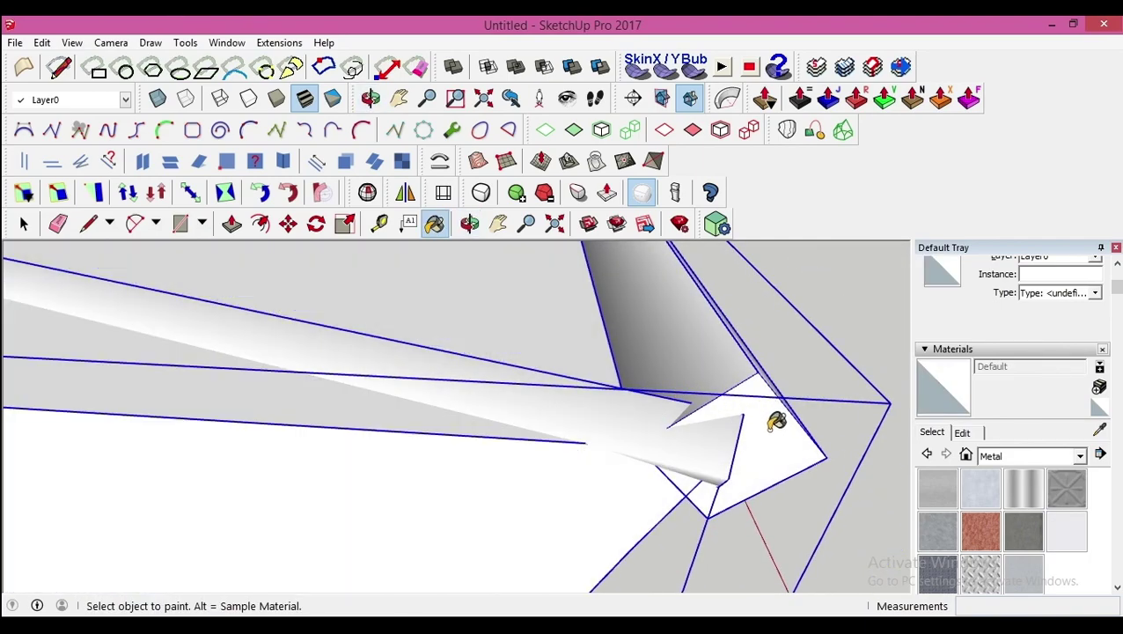
key(space)
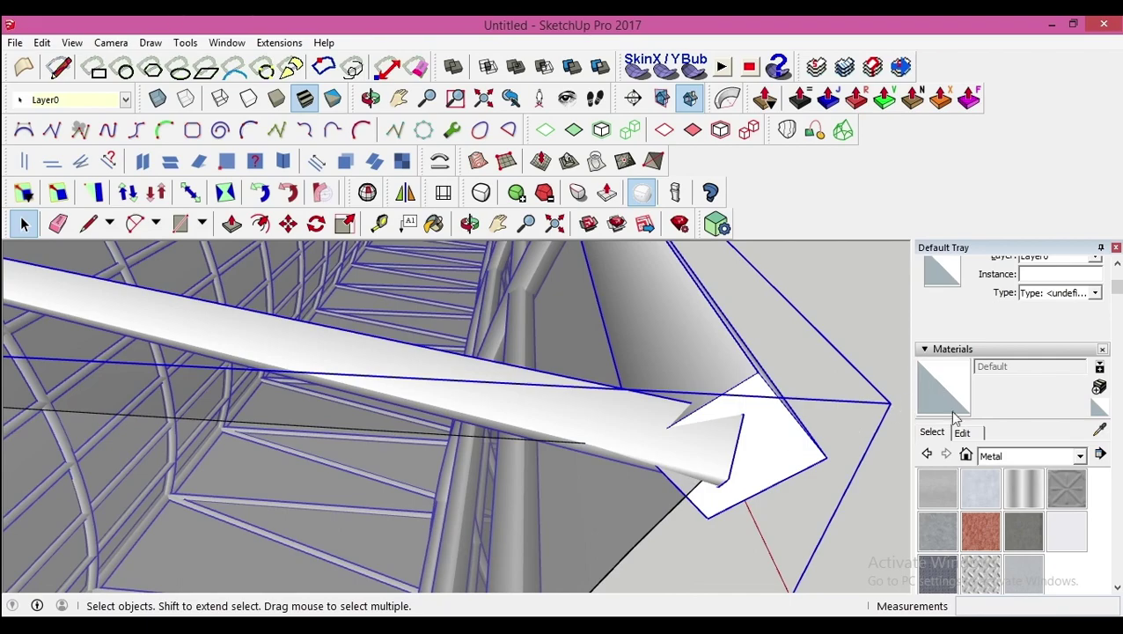
click(1067, 532)
scroll(801, 431, down, 5)
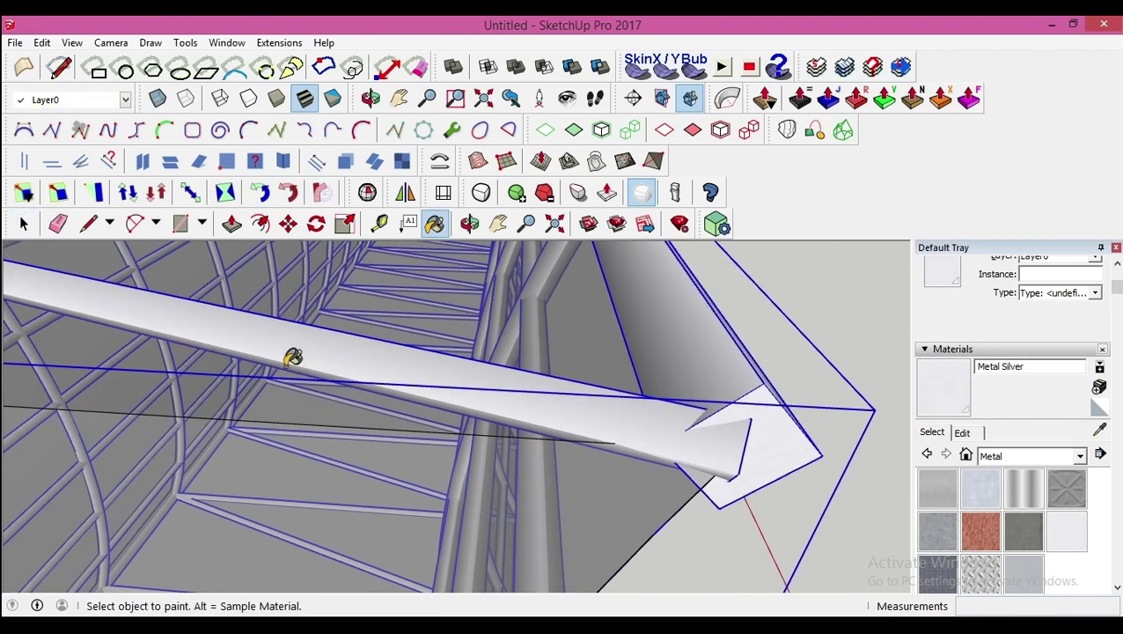
Select the painted pipe framework and the glass form and make them one group.
click(24, 227)
click(713, 373)
scroll(484, 450, down, 3)
click(484, 450)
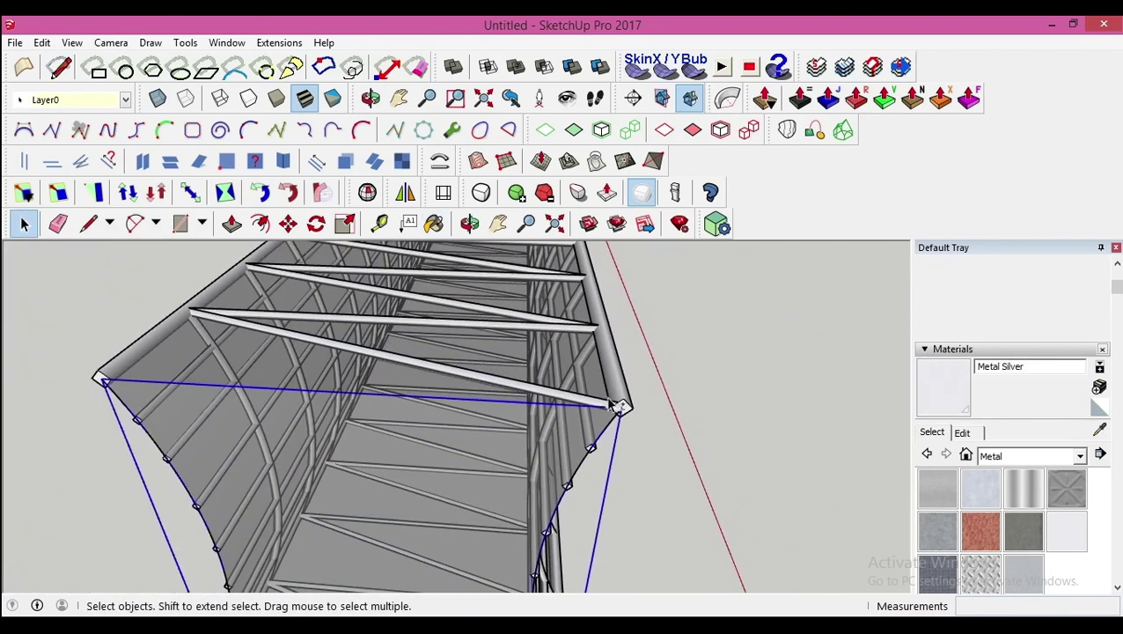
right_click(620, 401)
click(676, 304)
scroll(420, 439, down, 4)
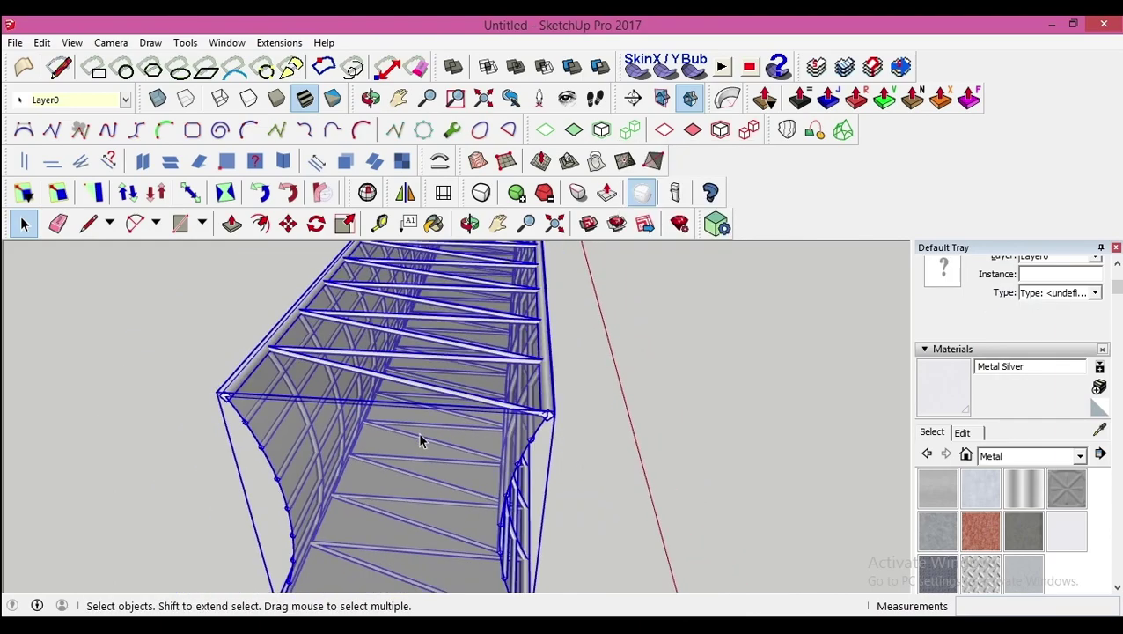
Inside the combined group, twist the glass form by -180° along its length with Box Twisting.
scroll(420, 439, down, 2)
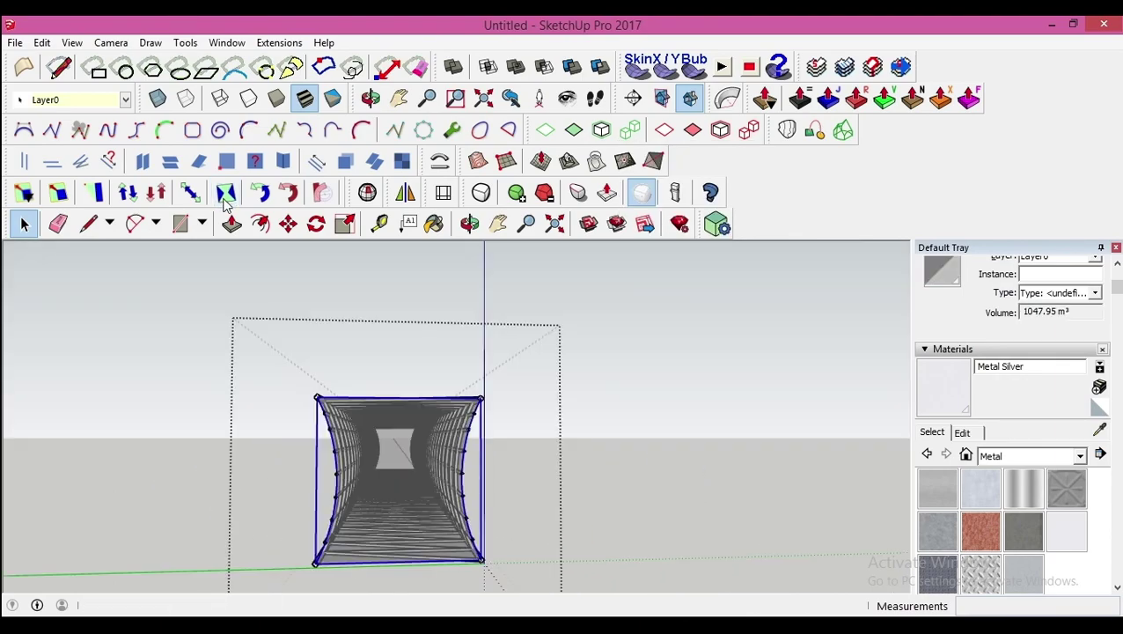
click(225, 195)
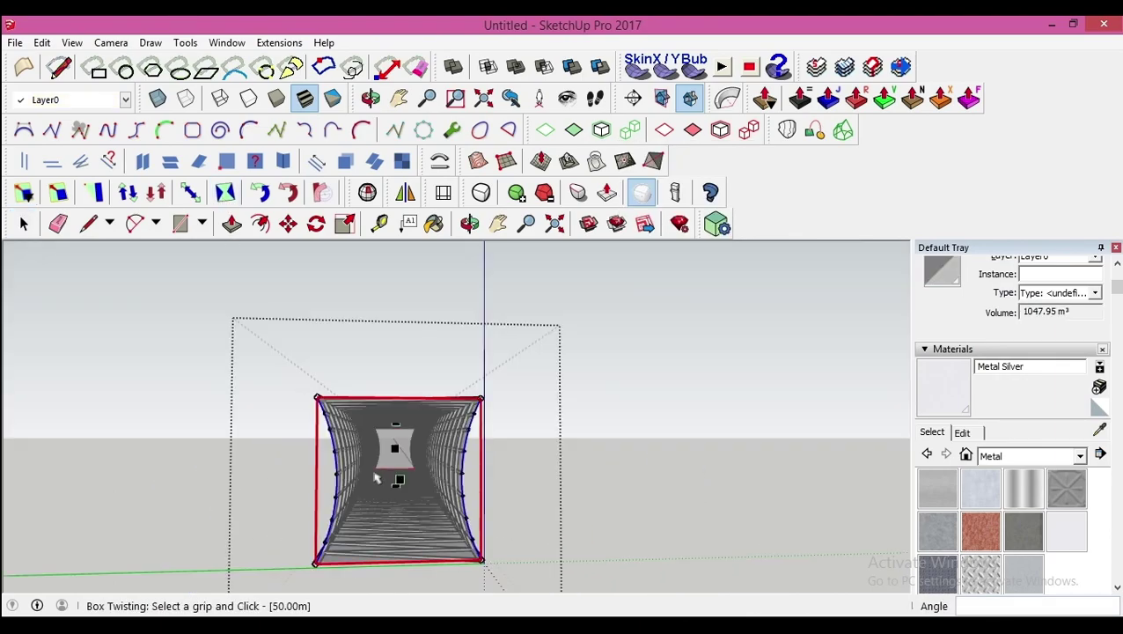
click(398, 477)
click(398, 308)
shift+middle_drag(409, 335, 377, 276)
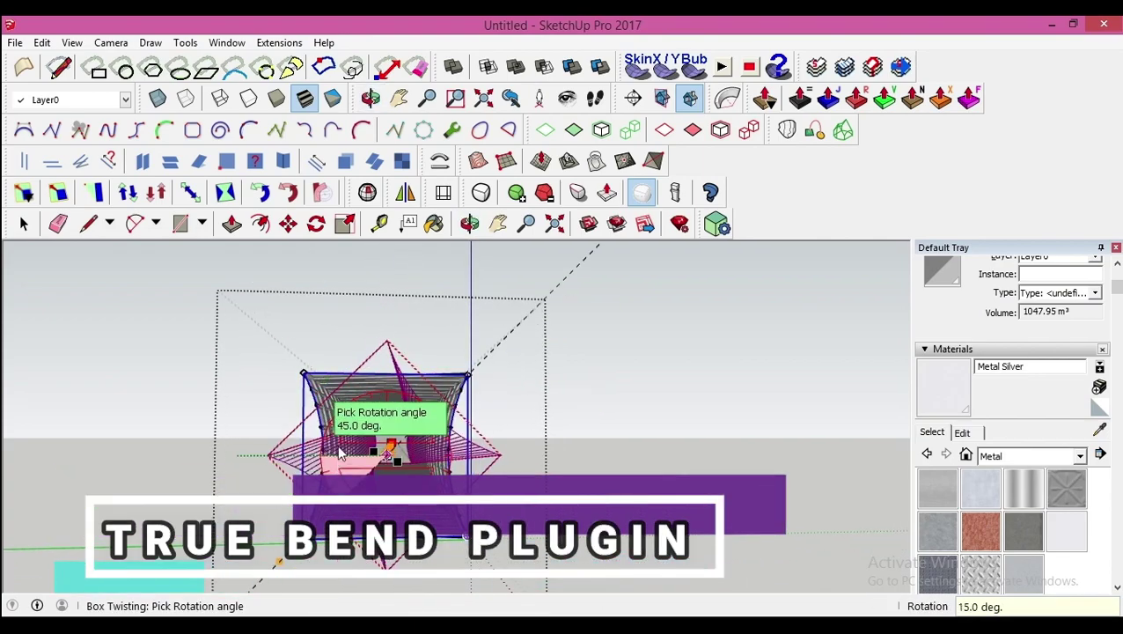
click(364, 393)
click(388, 452)
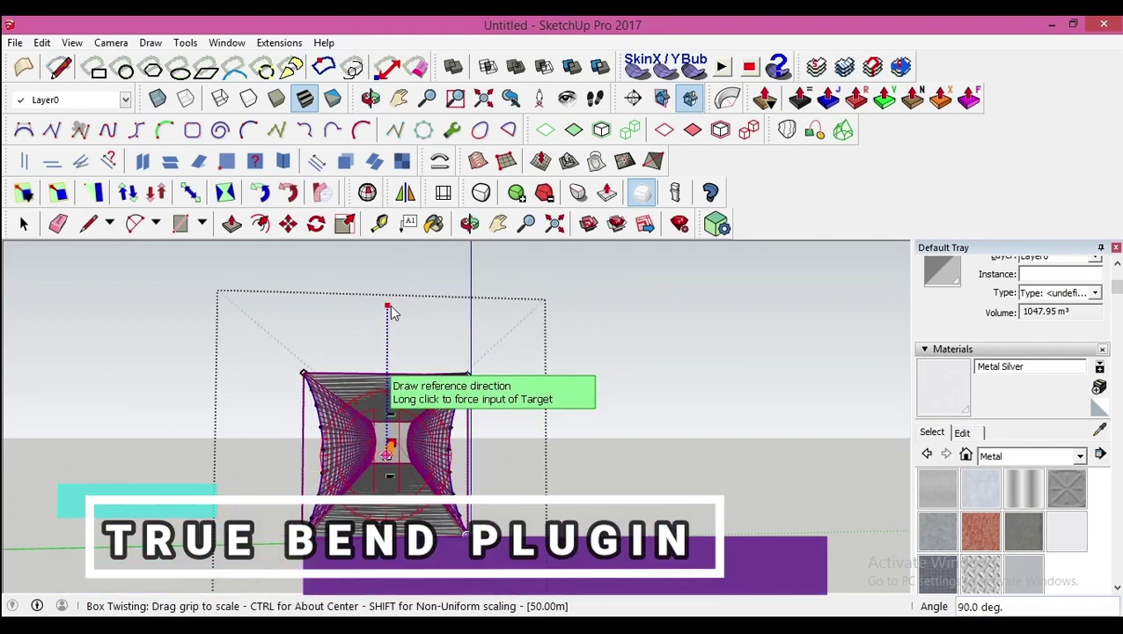
click(388, 306)
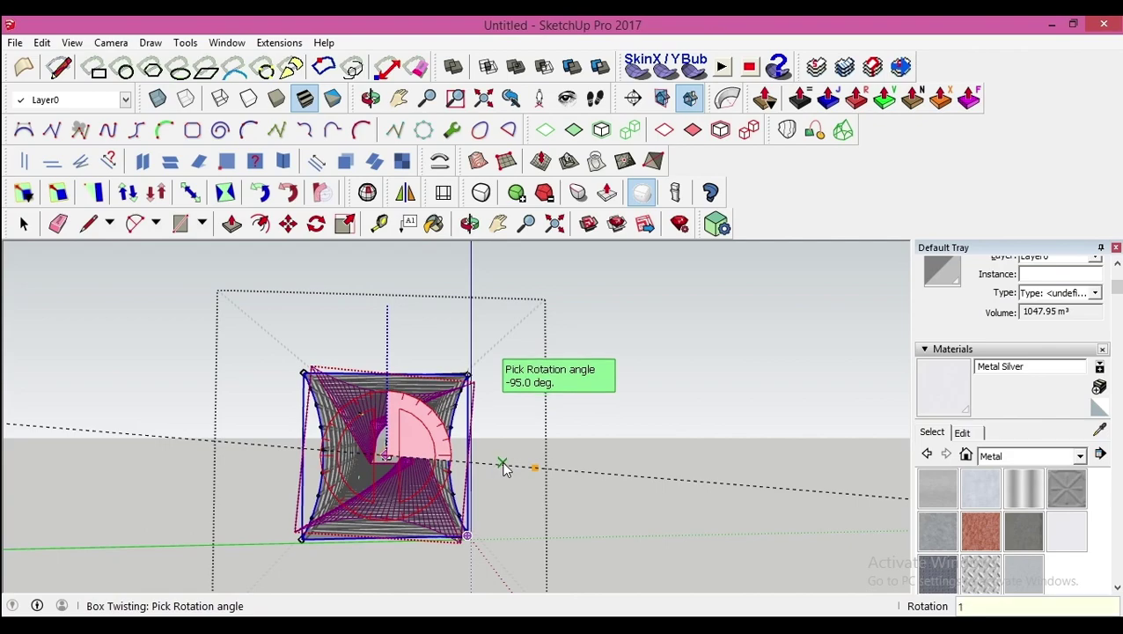
click(503, 468)
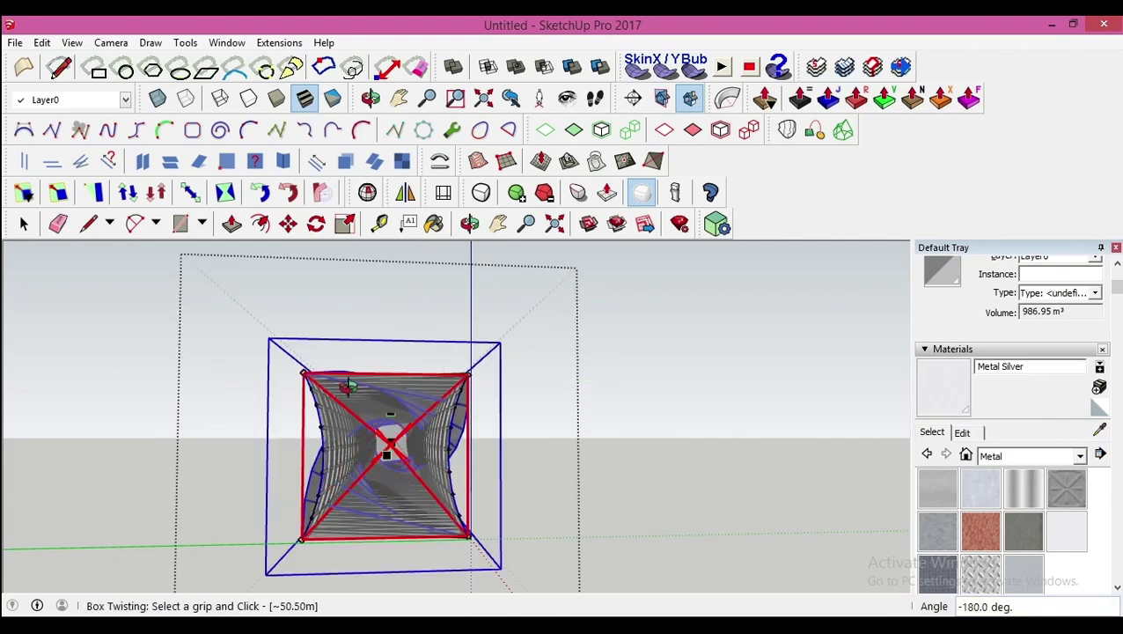
middle_drag(349, 385, 334, 466)
Twist the pipe framework along its length with Box Twisting to match the twisted glass form.
click(24, 225)
mouse_move(413, 457)
middle_down()
mouse_move(447, 394)
mouse_move(250, 368)
mouse_move(264, 404)
mouse_move(459, 305)
mouse_move(253, 401)
mouse_move(319, 370)
middle_up()
key(q)
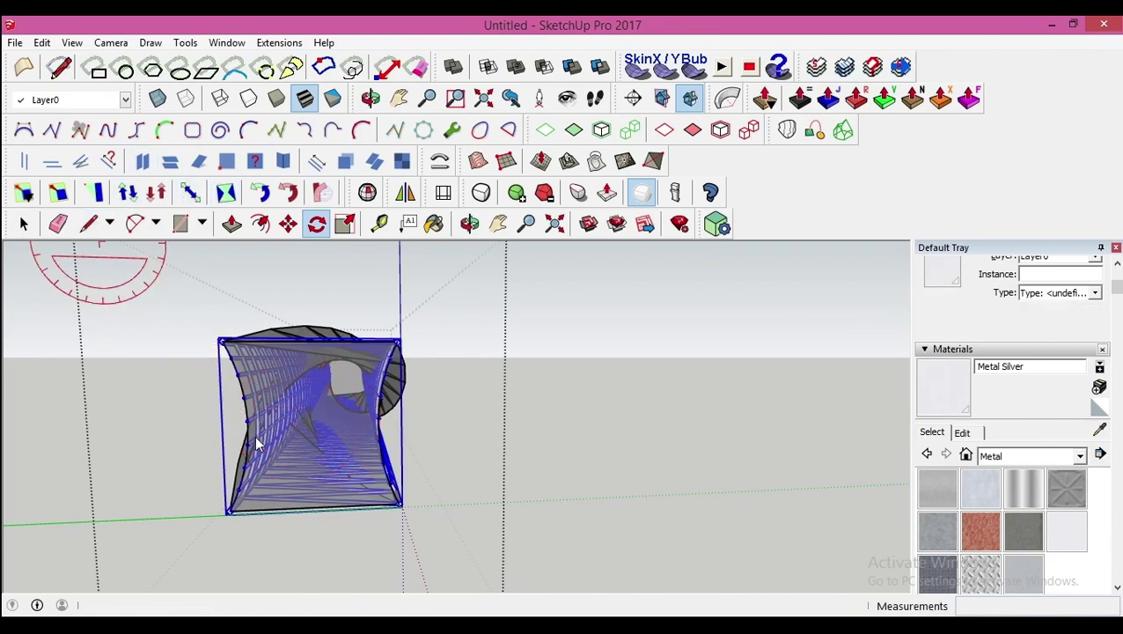
click(313, 425)
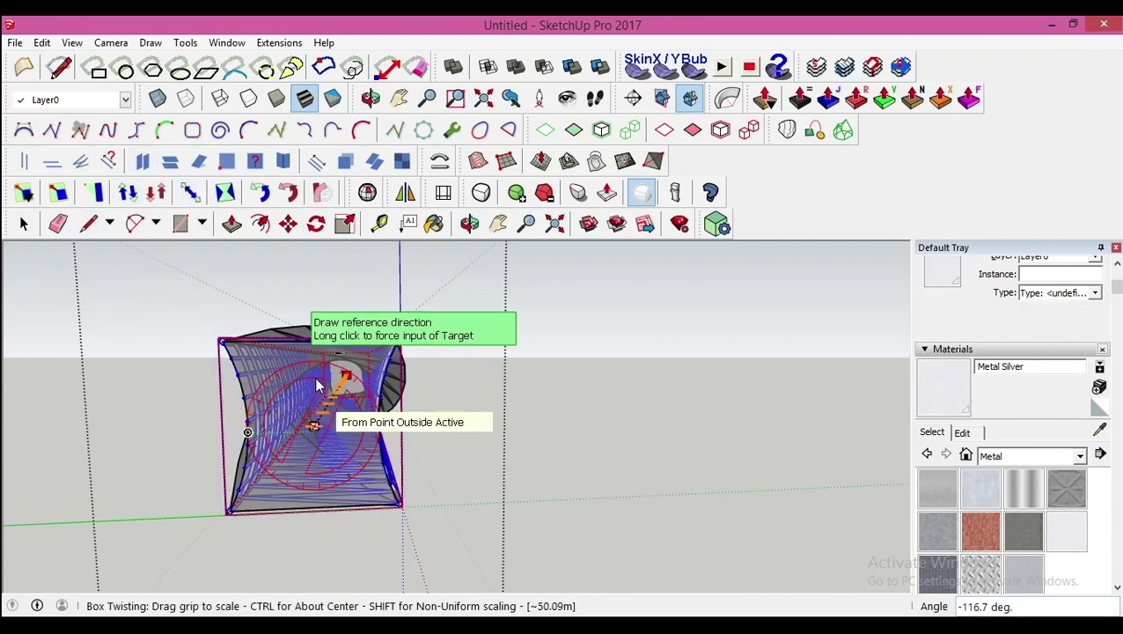
click(313, 425)
click(314, 425)
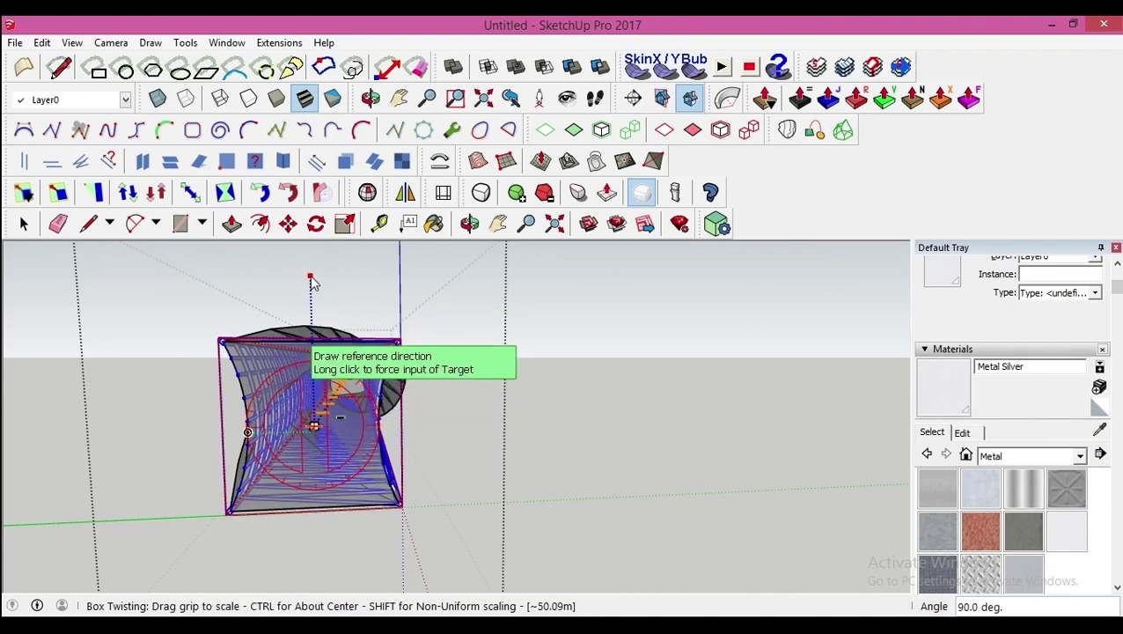
click(303, 583)
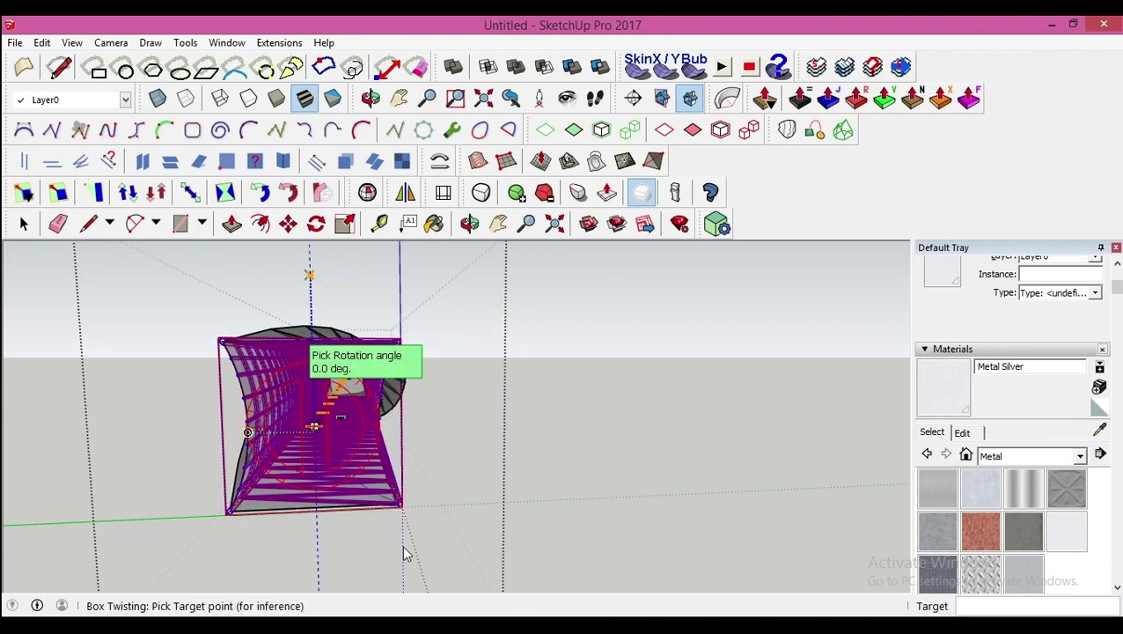
click(402, 549)
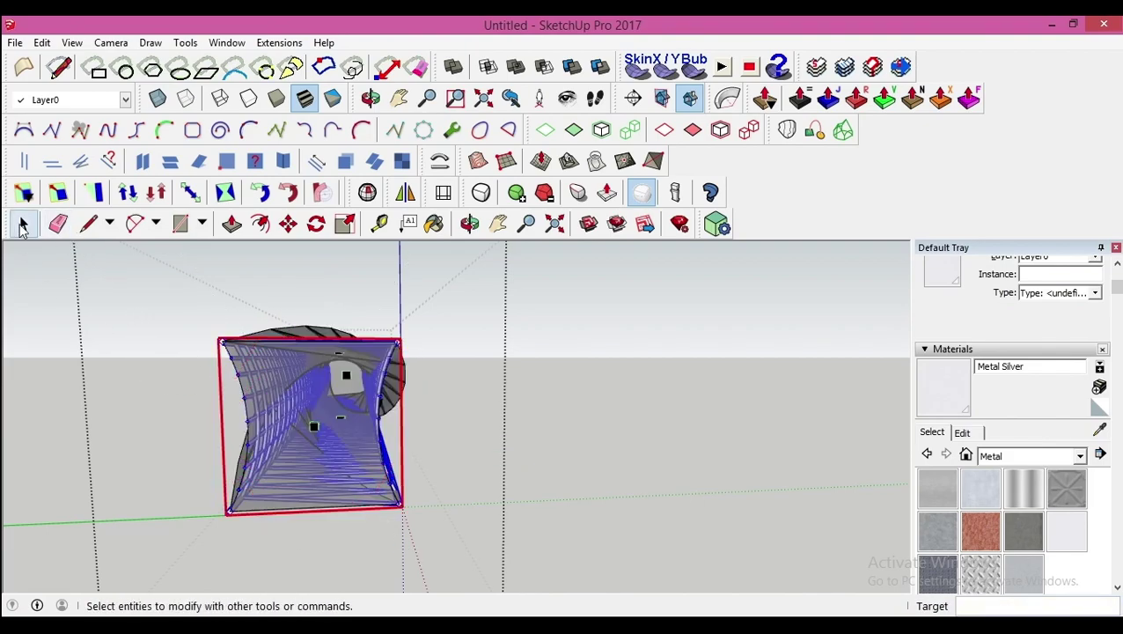
click(346, 375)
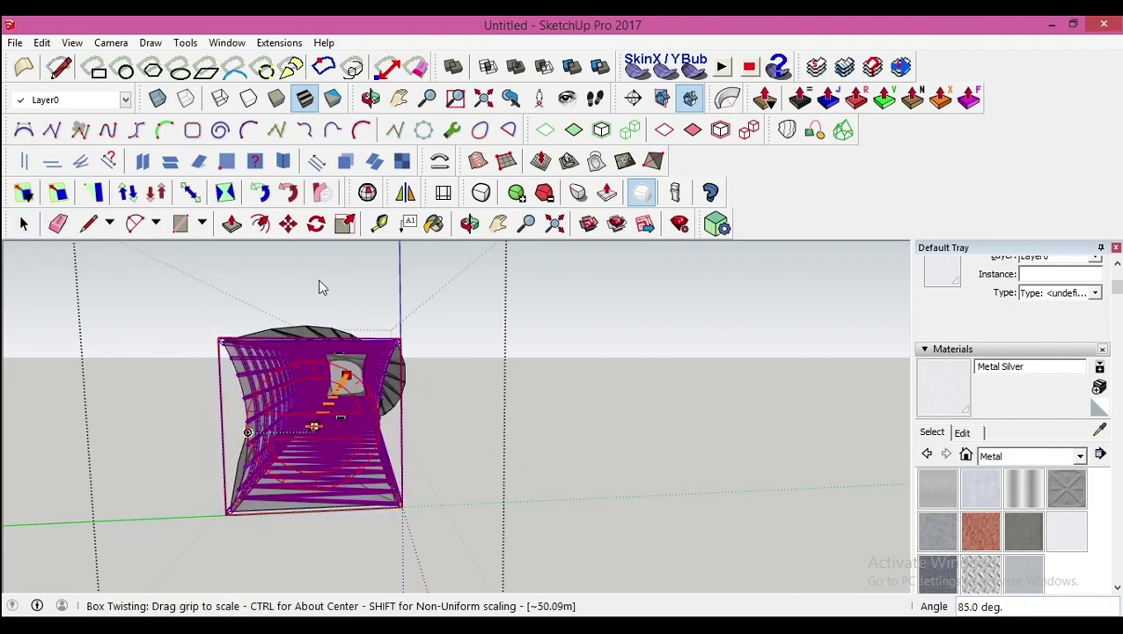
click(314, 272)
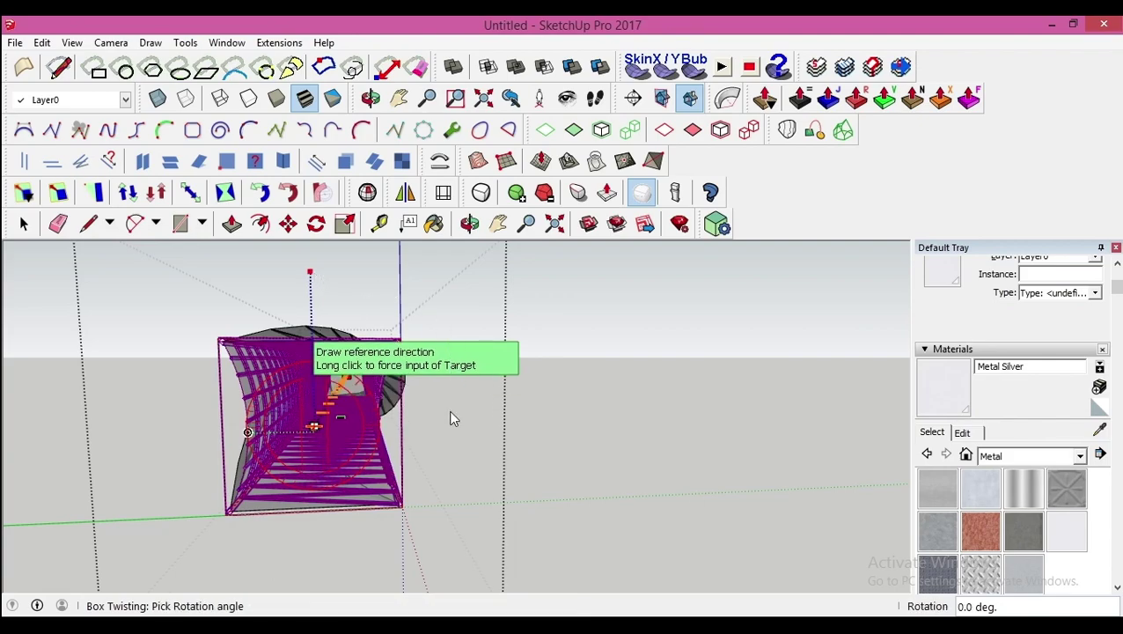
click(310, 562)
Bend the combined group of twisted glass and pipes sideways into a closed ring with the True Bend plugin.
scroll(397, 347, up, 2)
middle_drag(397, 348, 373, 396)
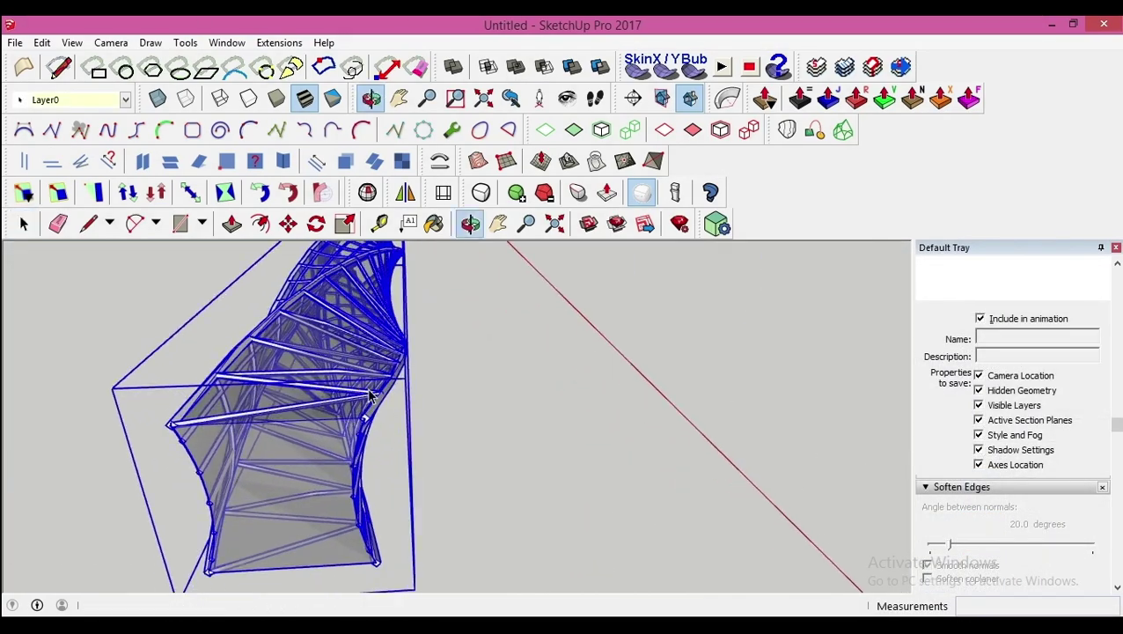
scroll(373, 396, down, 2)
click(727, 99)
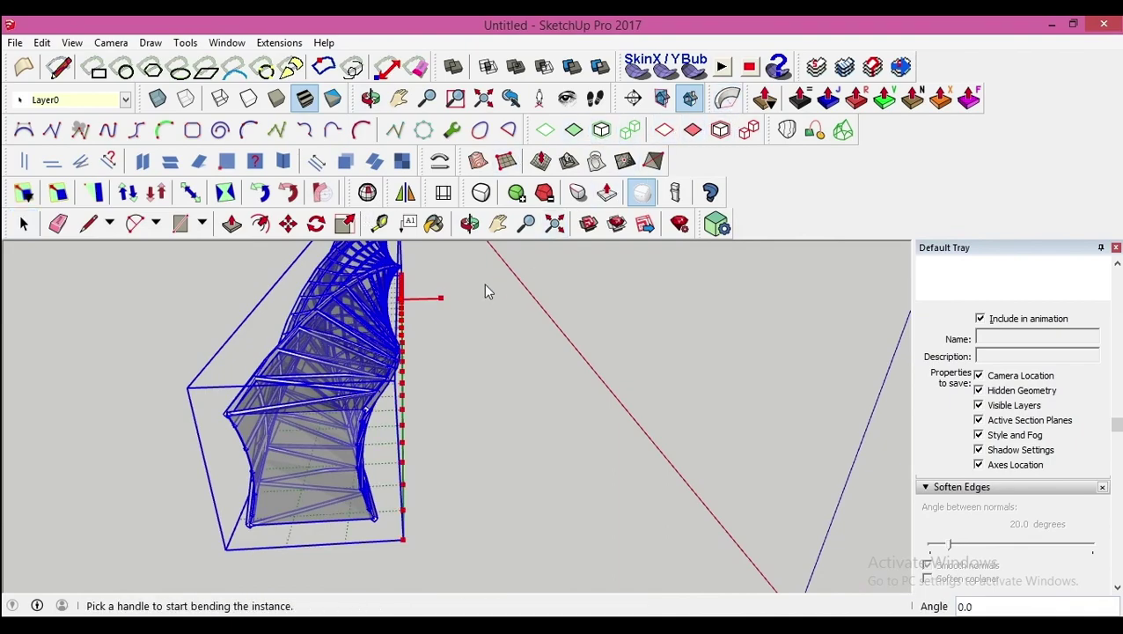
drag(441, 299, 626, 299)
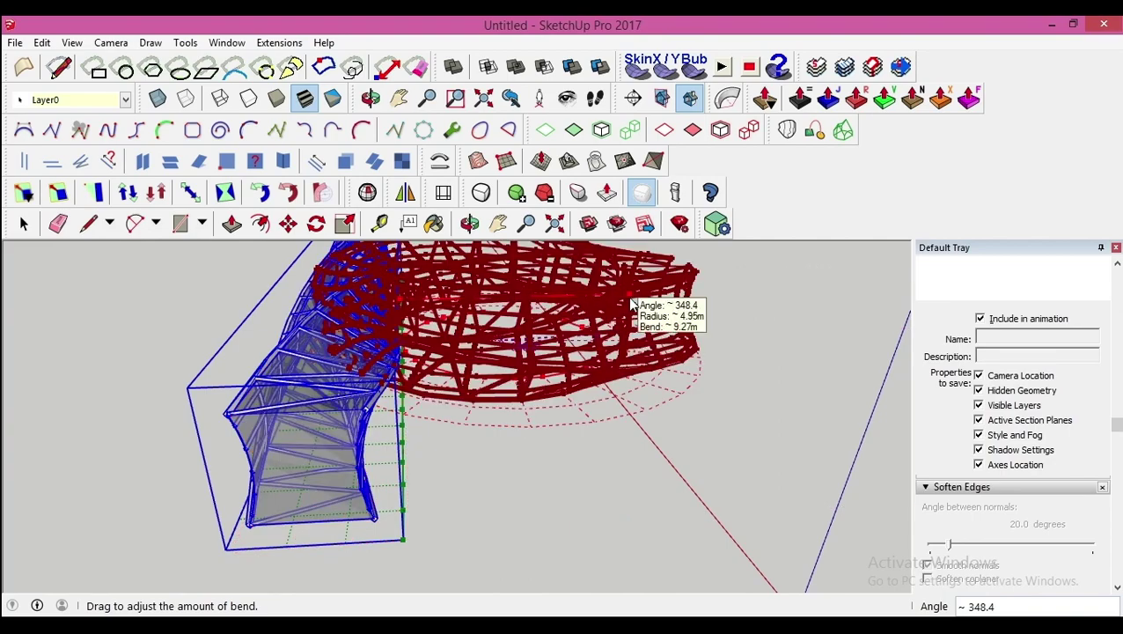
drag(632, 303, 648, 303)
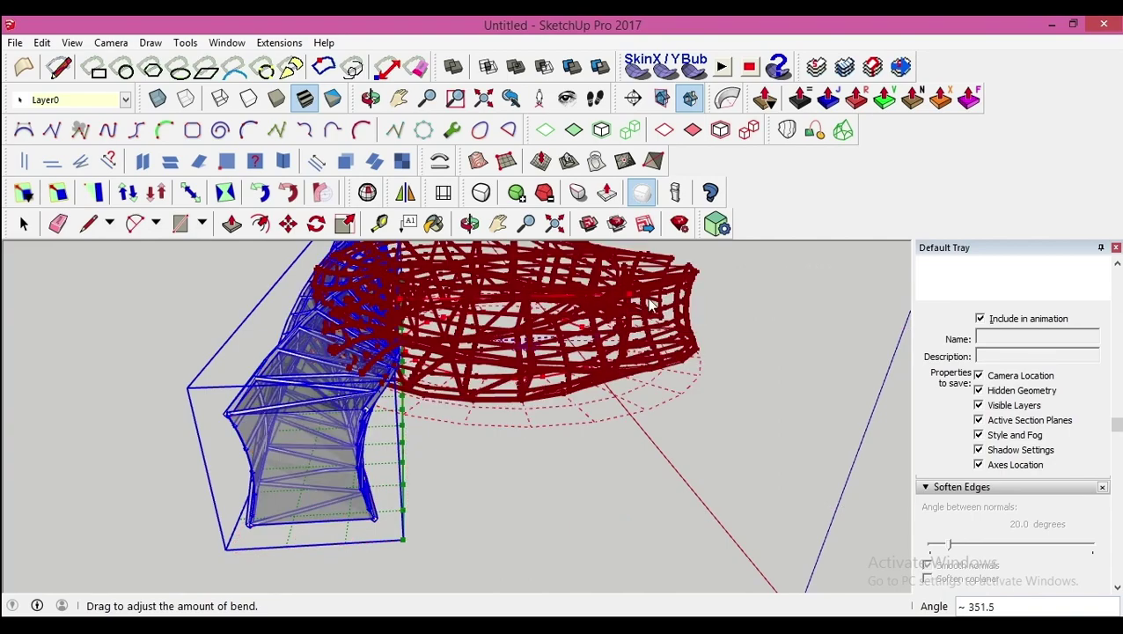
click(835, 315)
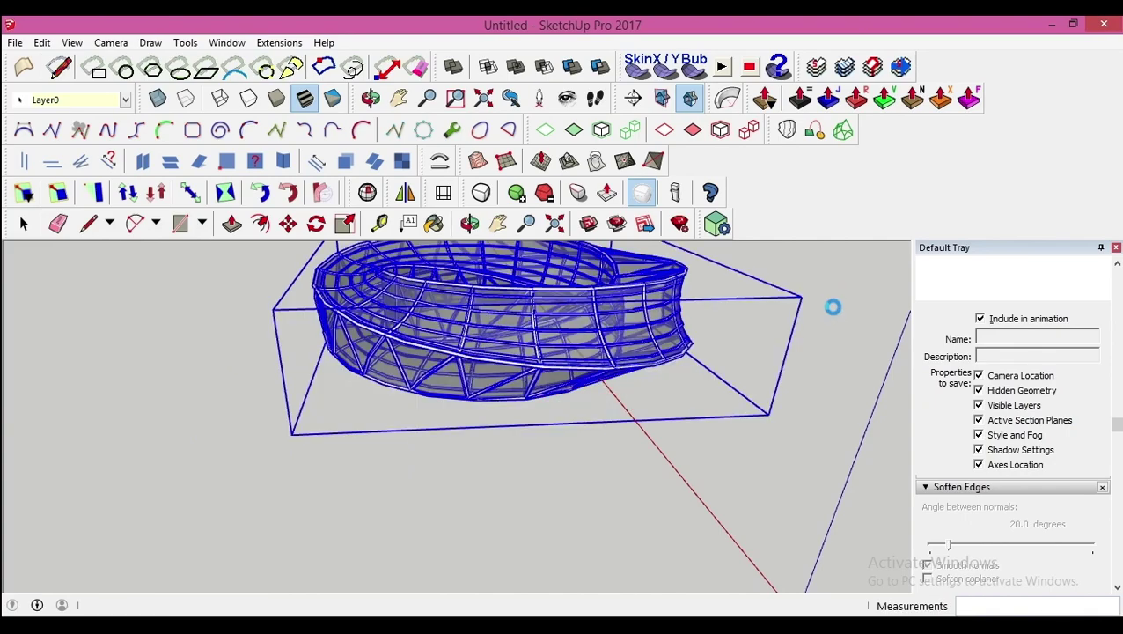
middle_drag(395, 342, 560, 161)
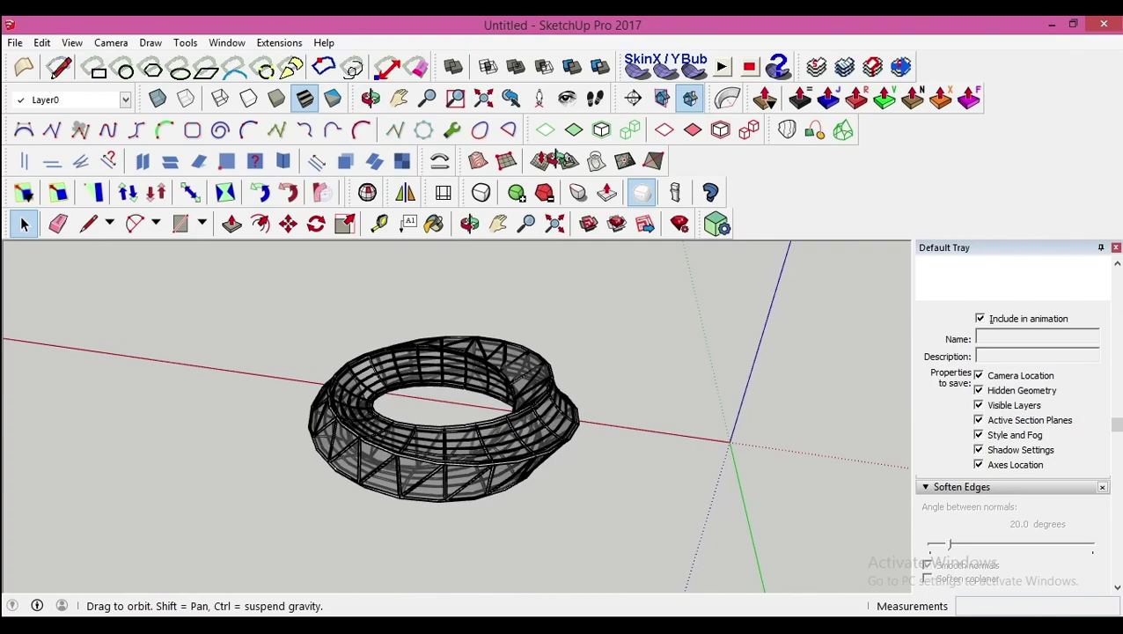
Open the ring's group and hide the pipe framework so only the glass form is shown.
middle_drag(453, 493, 387, 294)
middle_drag(359, 403, 704, 396)
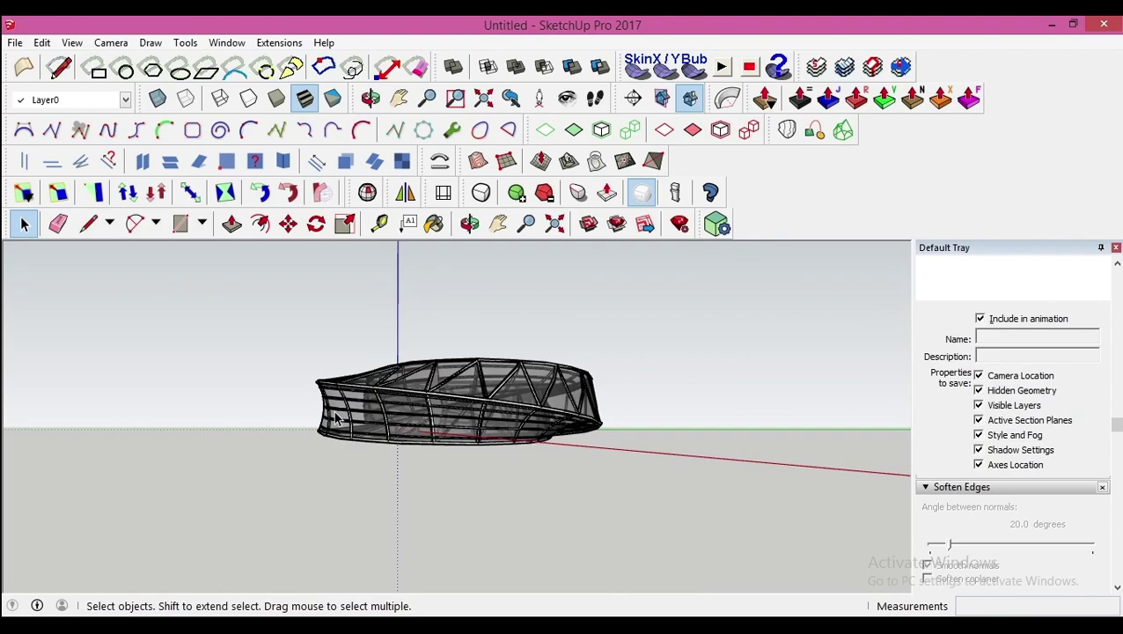
middle_drag(422, 409, 604, 450)
middle_drag(321, 384, 458, 378)
mouse_move(362, 452)
middle_down()
mouse_move(388, 409)
mouse_move(510, 435)
middle_up()
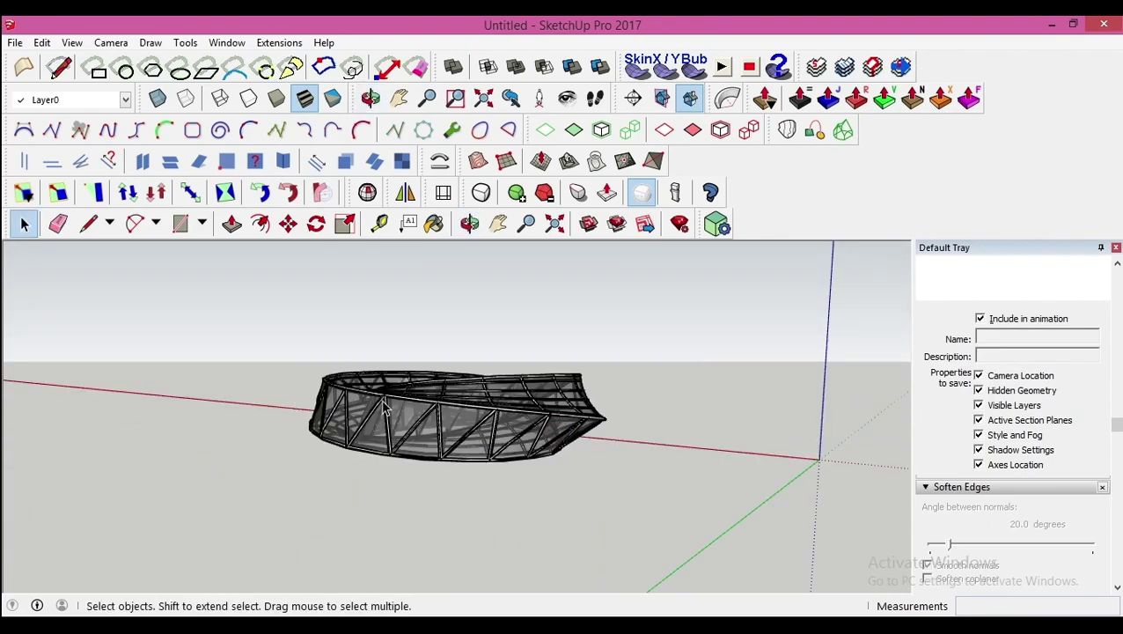
click(384, 401)
double_click(384, 401)
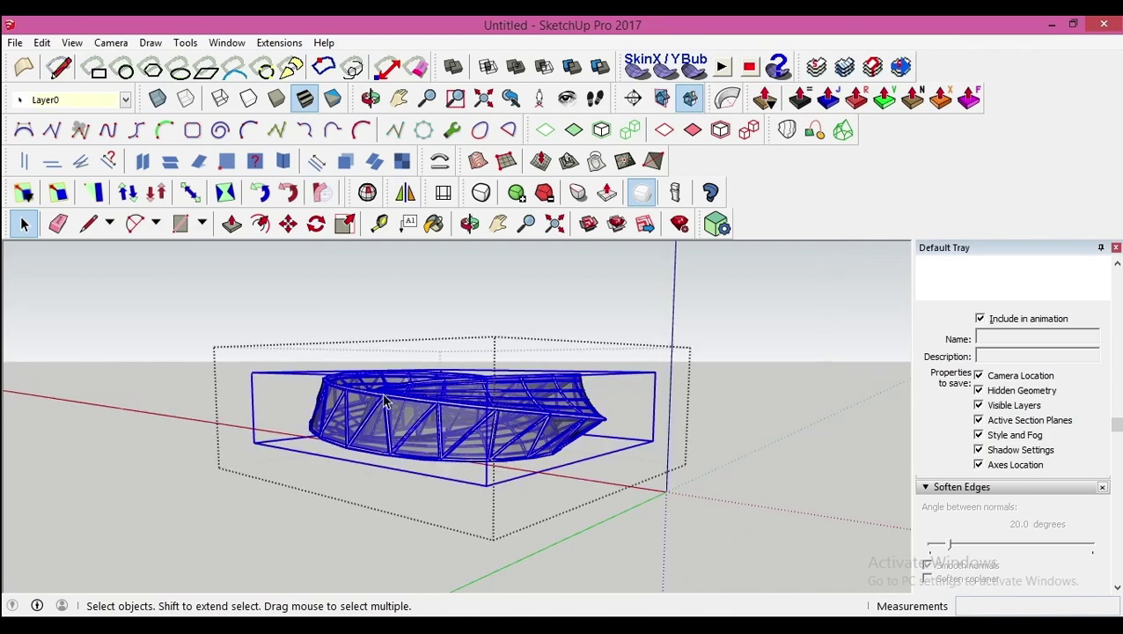
right_click(385, 401)
click(431, 198)
middle_drag(418, 279, 553, 457)
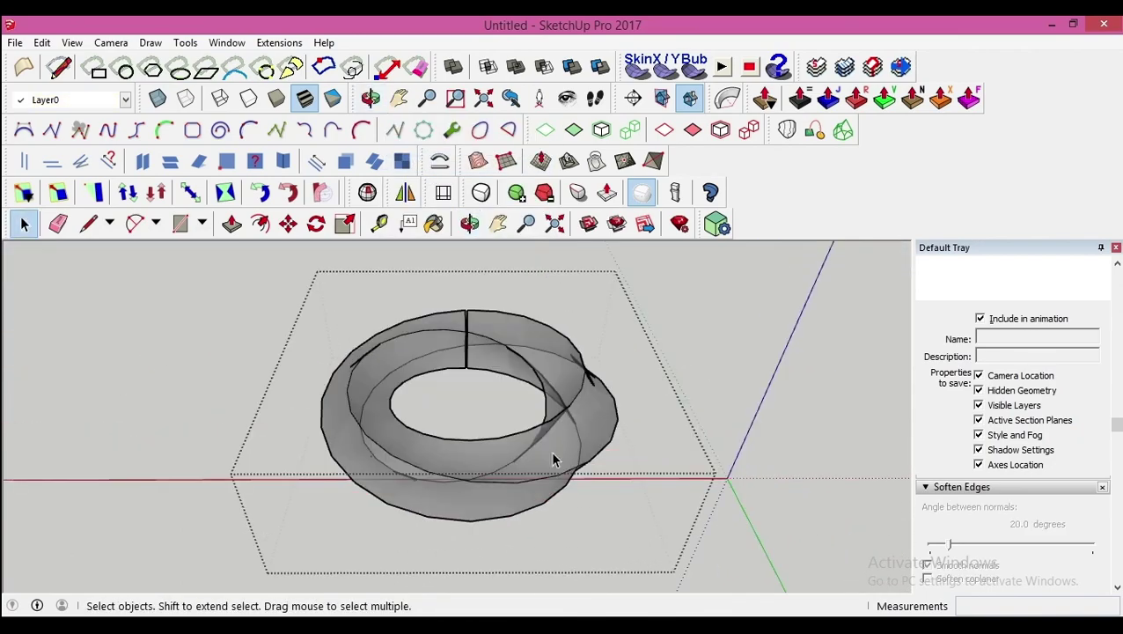
middle_drag(467, 473, 391, 293)
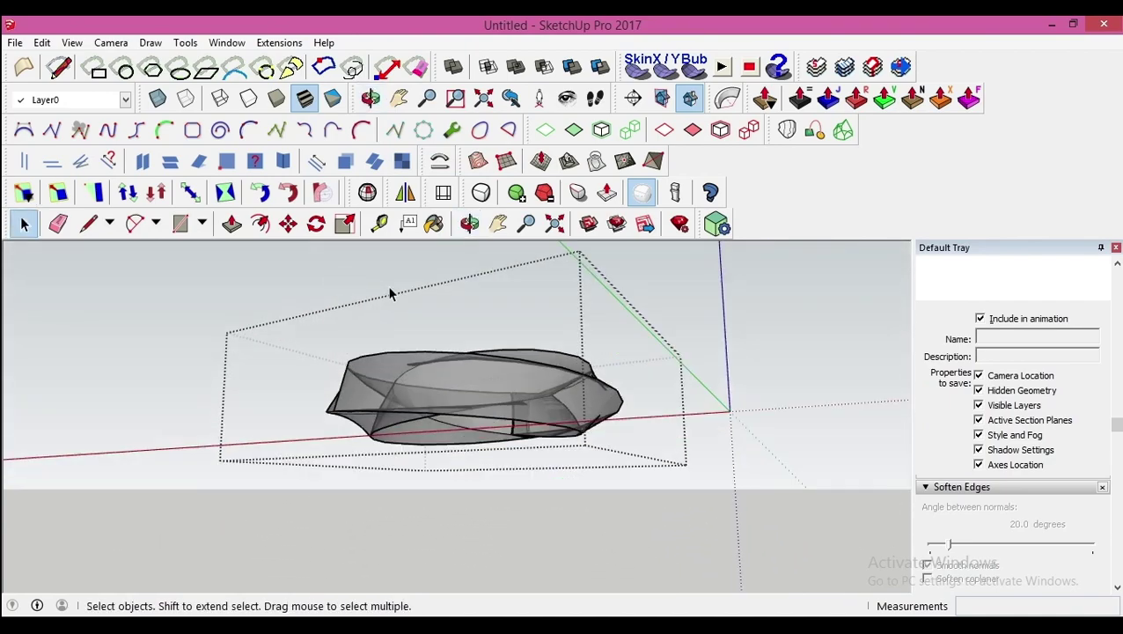